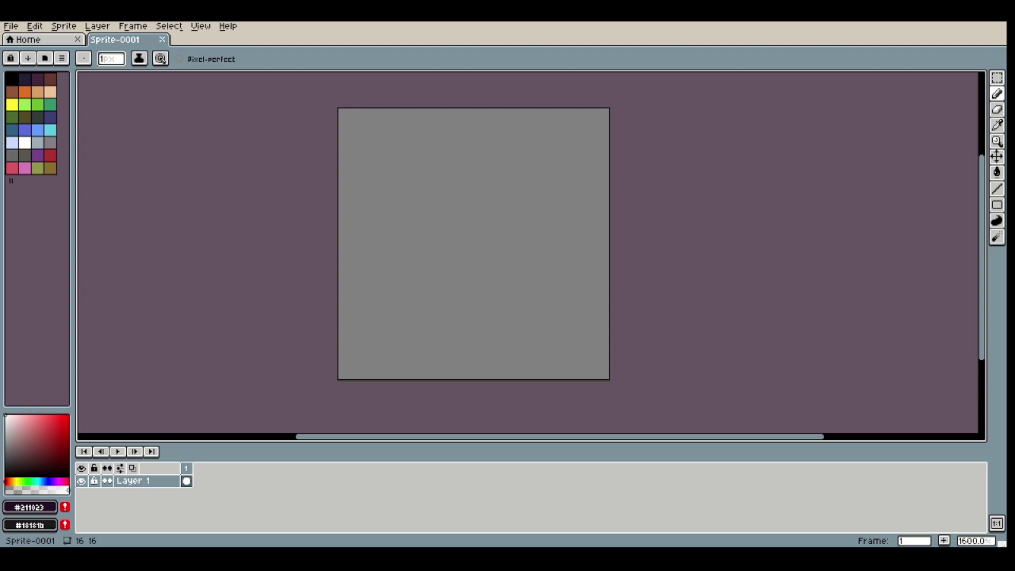
Step: Draw a black horizontal base line 8 pixels wide near the lower edge of the canvas
click(14, 82)
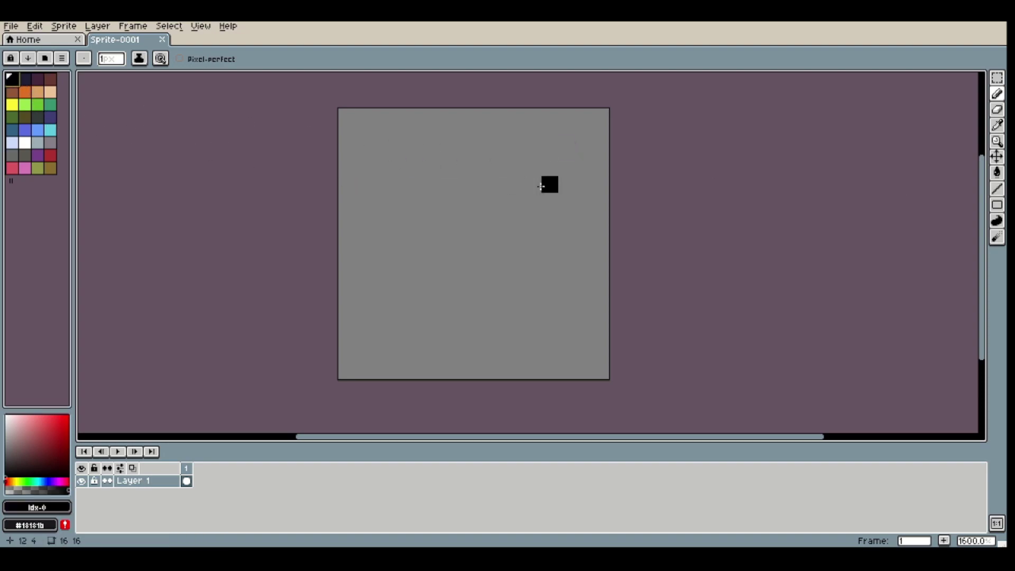
scroll(450, 269, down, 5)
scroll(450, 269, up, 5)
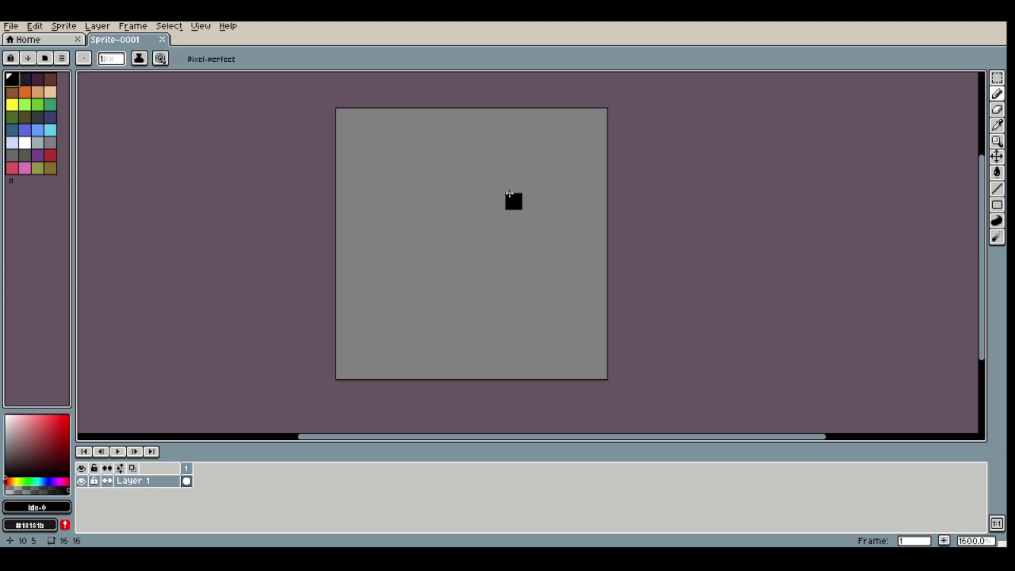
drag(501, 194, 534, 193)
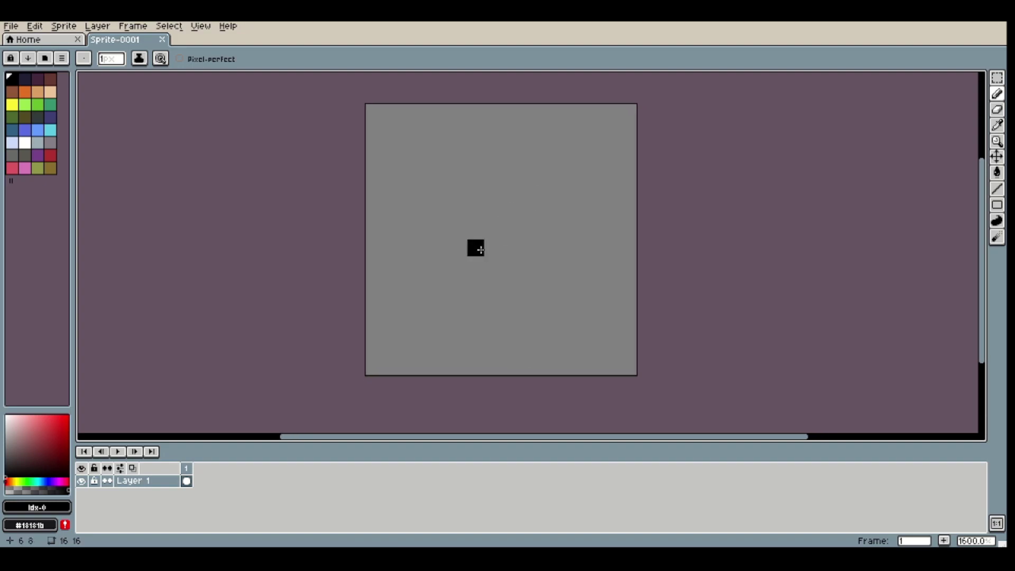
mouse_move(434, 327)
mouse_down()
mouse_move(526, 328)
mouse_move(547, 340)
mouse_move(543, 332)
mouse_move(575, 333)
mouse_move(446, 335)
mouse_move(575, 334)
mouse_move(558, 336)
mouse_move(576, 319)
mouse_up()
key(ctrl+z)
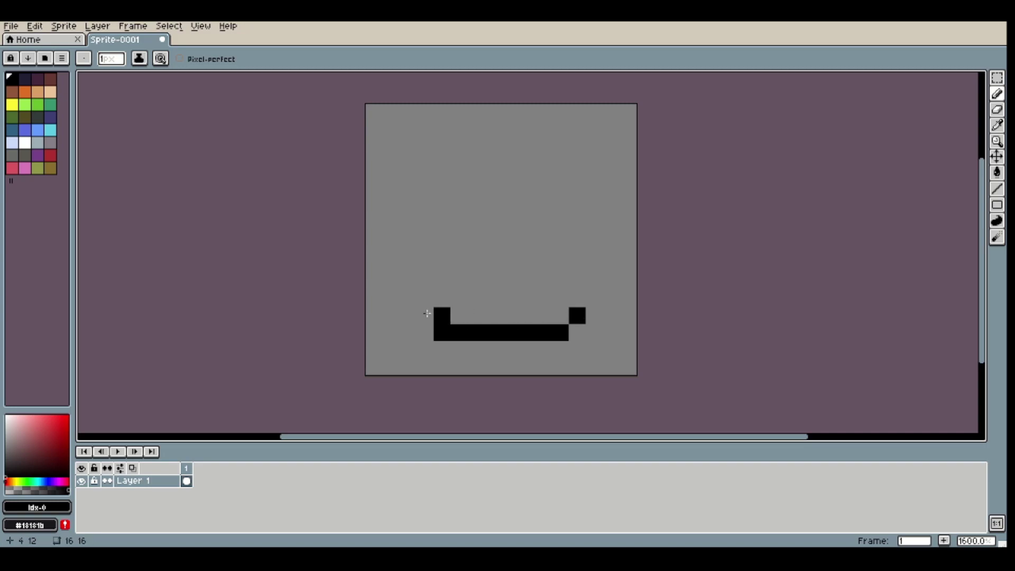
Step: Extend the black base with a 2-pixel step at each end and 3-pixel vertical sides rising from them
click(594, 316)
mouse_move(425, 316)
mouse_down()
mouse_move(424, 289)
mouse_move(391, 298)
mouse_move(390, 265)
mouse_up()
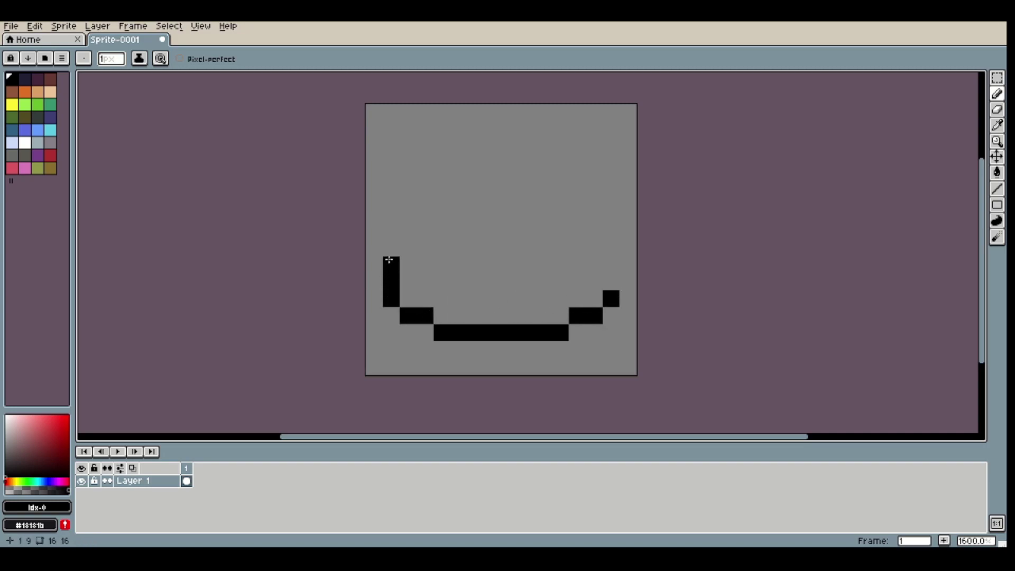
drag(611, 282, 608, 264)
click(560, 248)
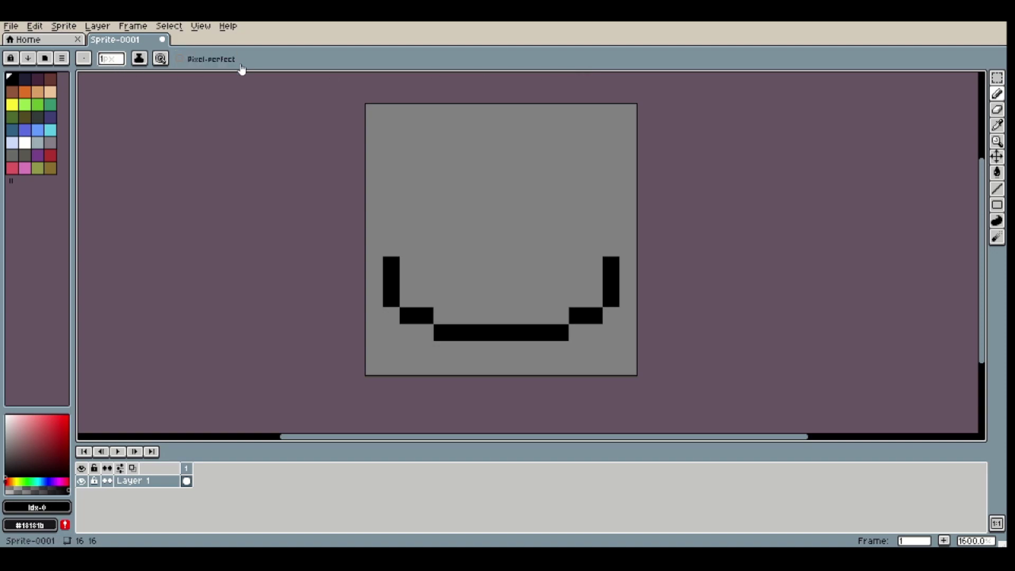
Step: Close the Home tab, show the symmetry options and enable symmetry about the vertical centre axis
click(77, 39)
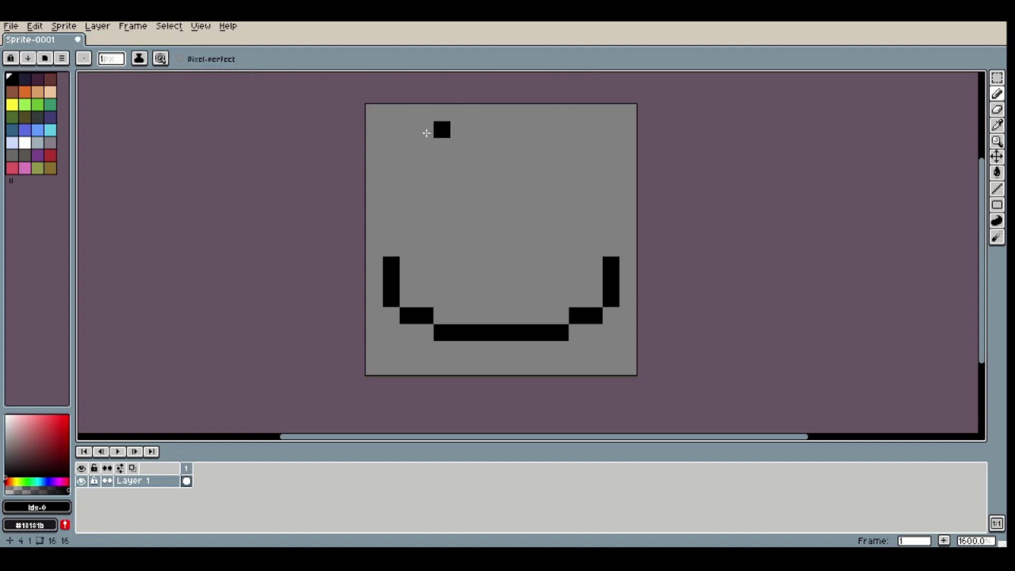
click(64, 26)
mouse_move(35, 27)
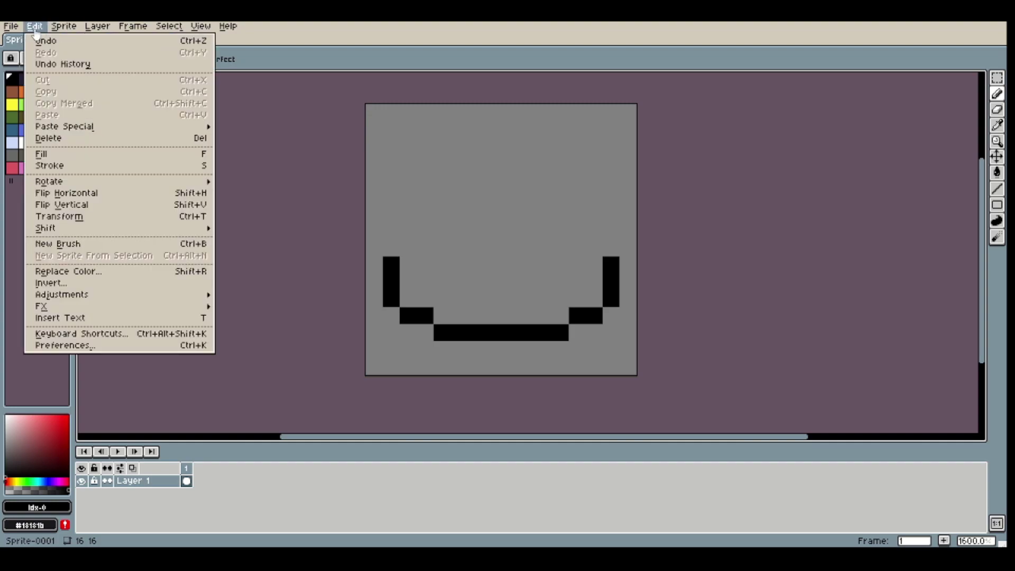
mouse_move(90, 30)
mouse_move(146, 29)
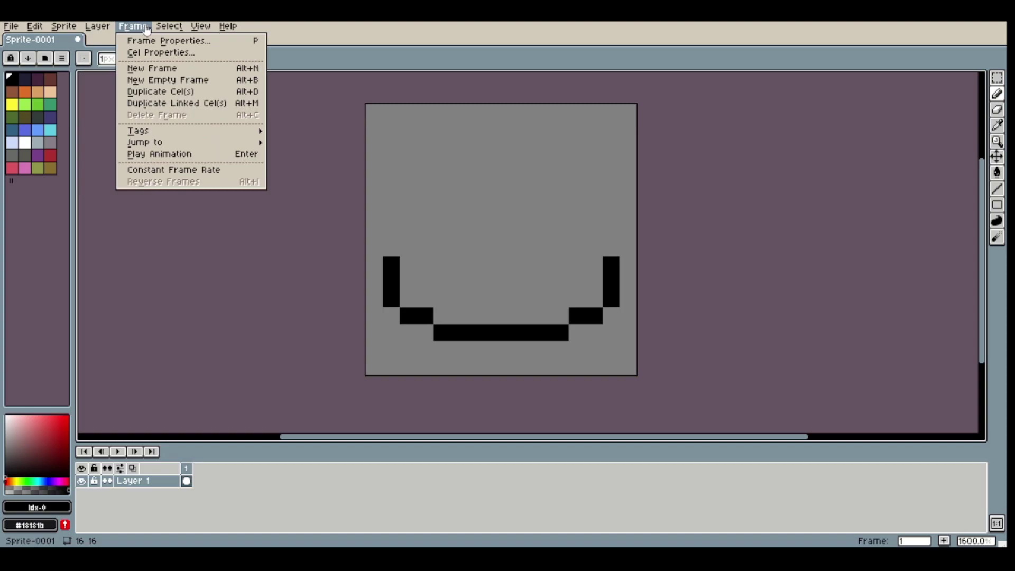
key(v)
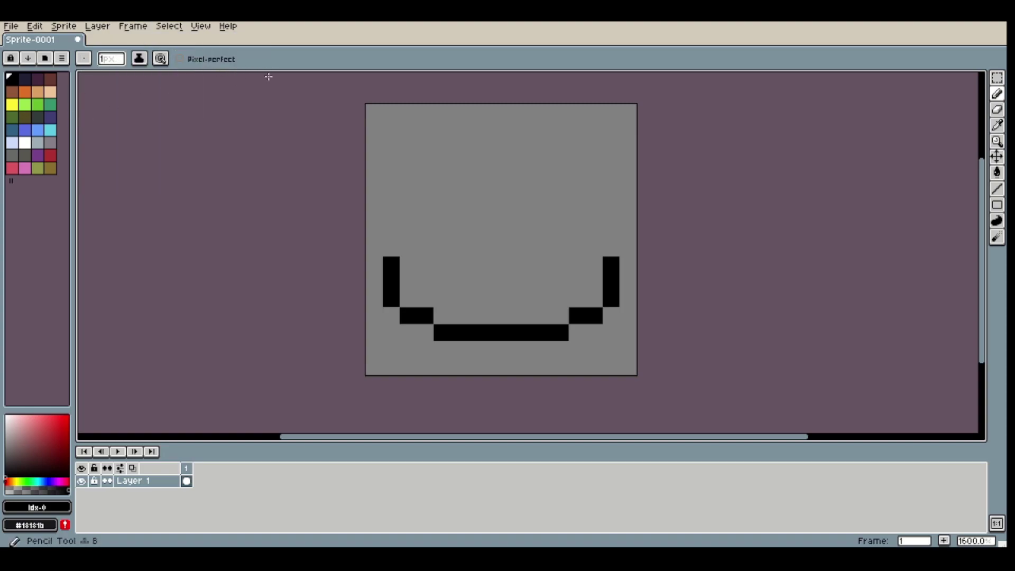
click(996, 94)
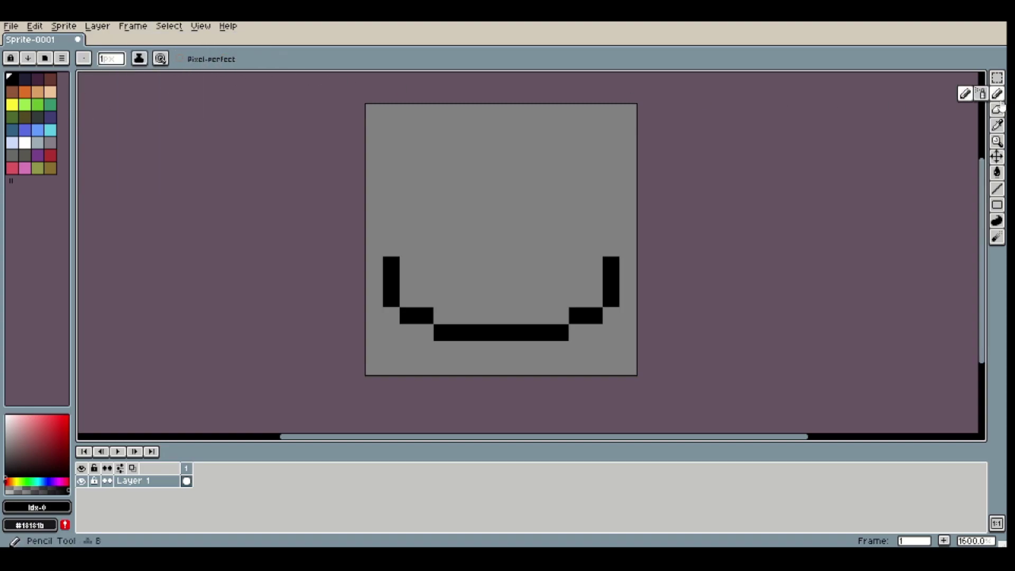
click(173, 29)
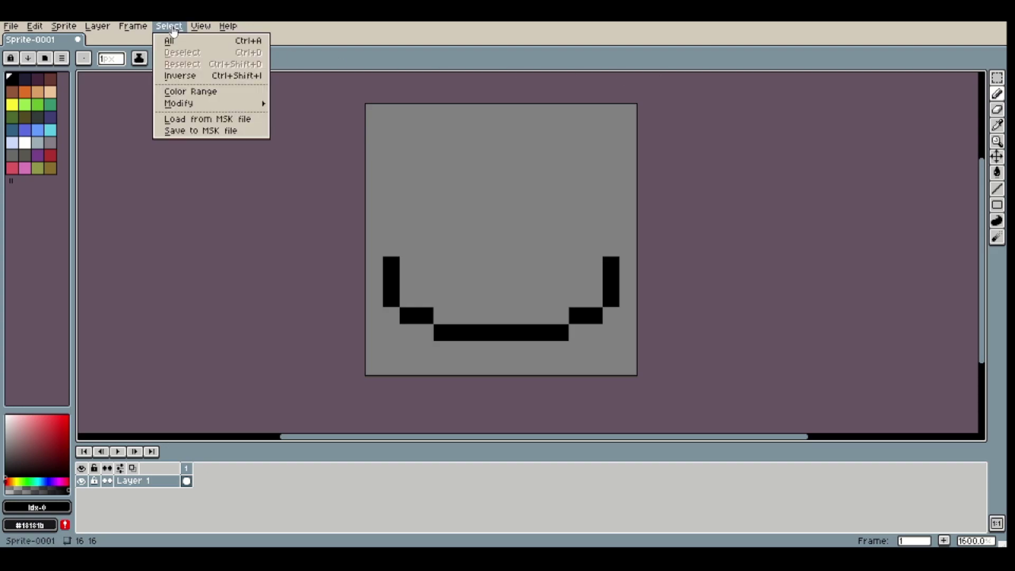
mouse_move(202, 31)
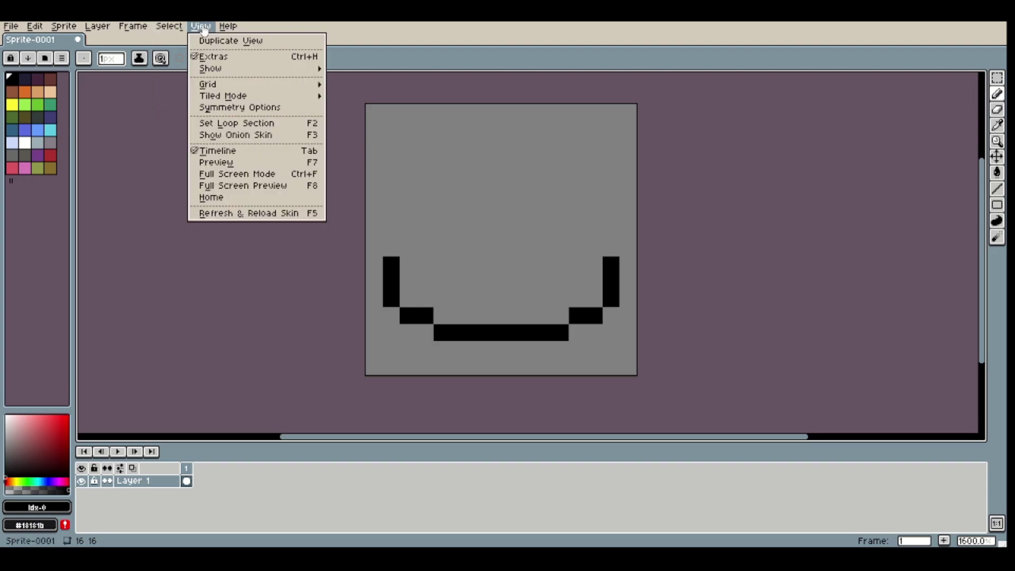
click(228, 108)
click(438, 132)
click(249, 58)
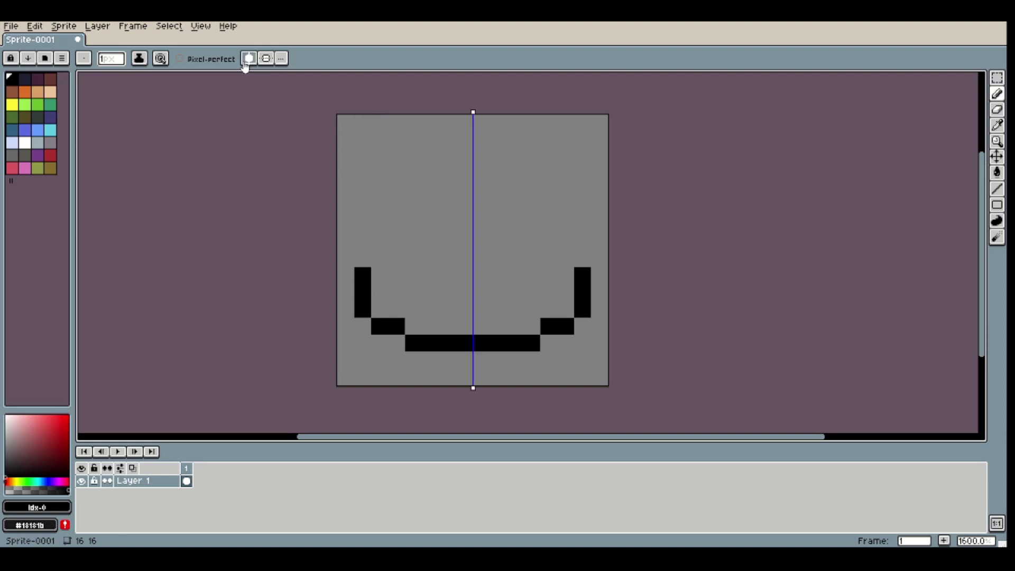
Step: Close the black outline with mirrored taller sides, stepped upper corners and an 8-pixel flat top, making it 14 by 12 pixels overall
click(352, 247)
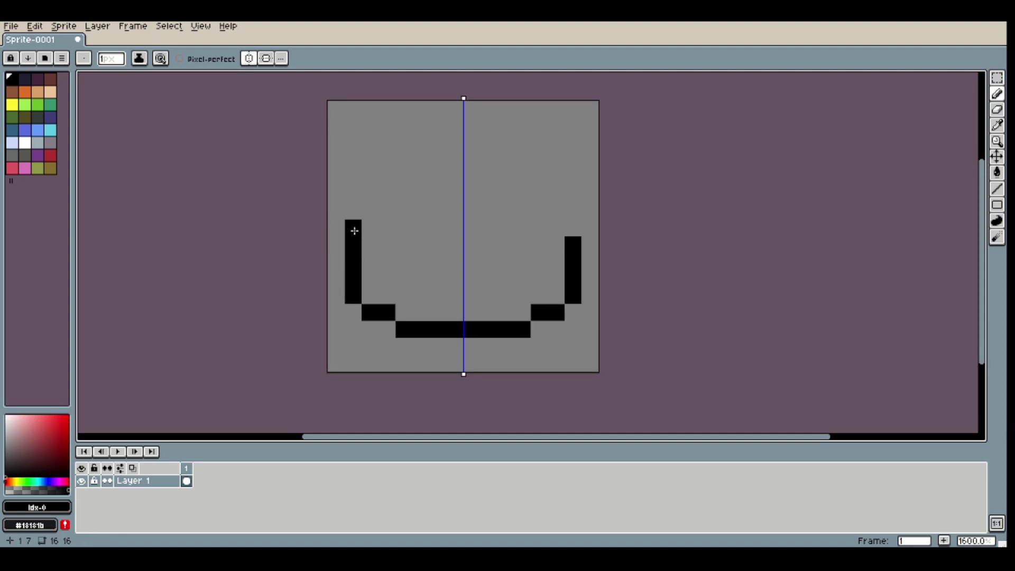
drag(351, 227, 351, 211)
click(372, 196)
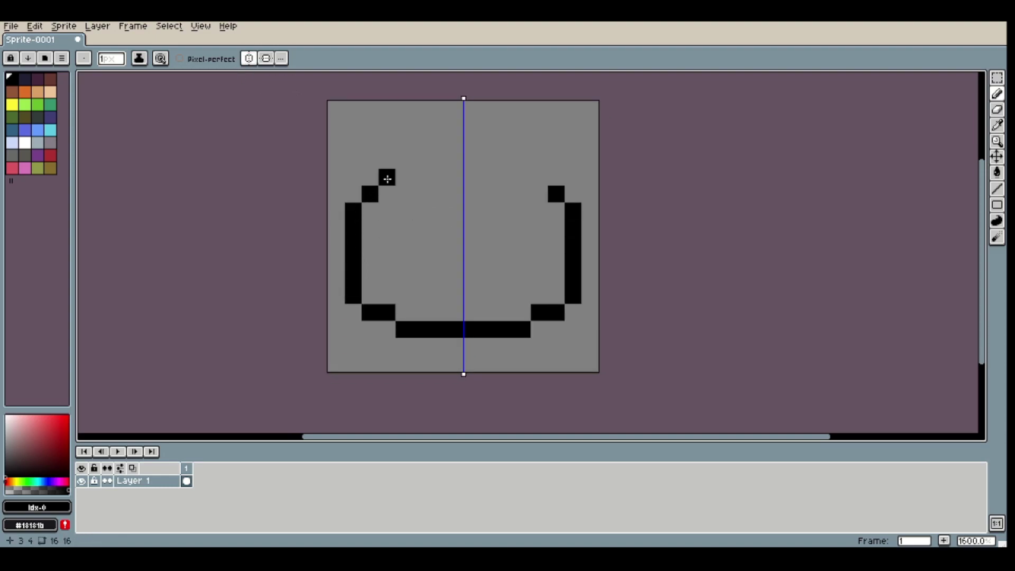
click(372, 174)
click(395, 155)
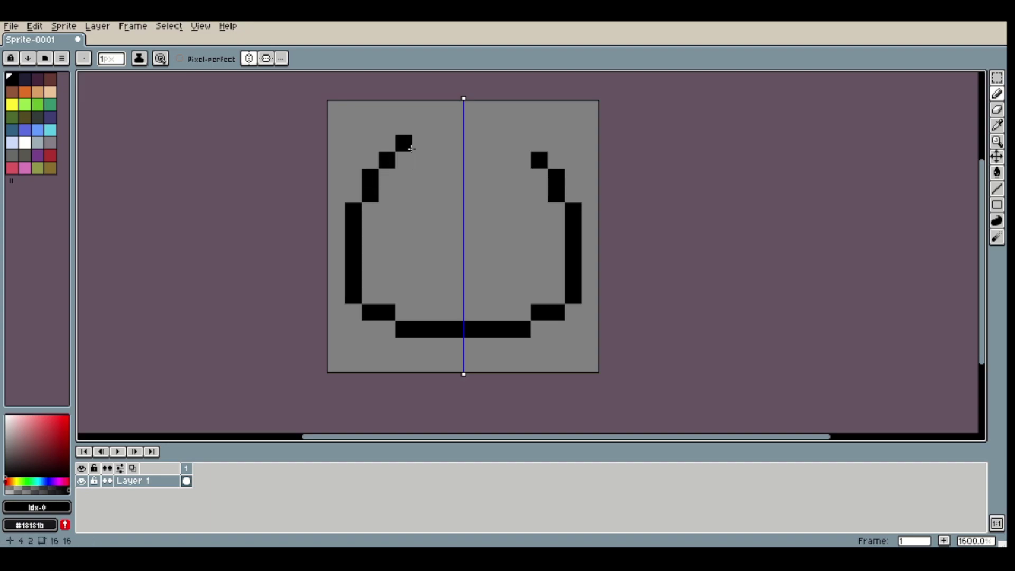
click(405, 144)
drag(427, 143, 461, 143)
scroll(625, 233, down, 1)
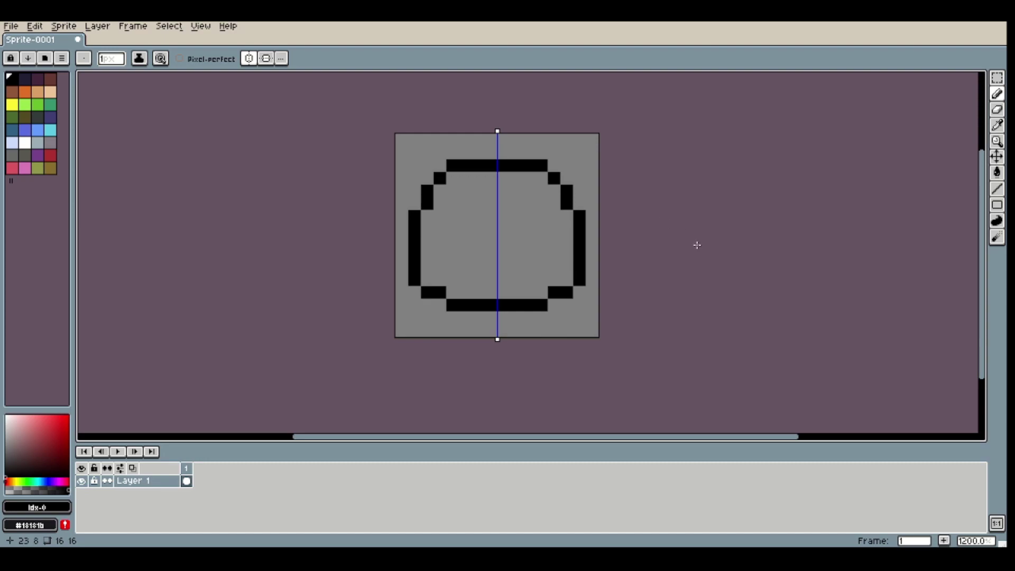
drag(696, 243, 666, 228)
drag(575, 210, 589, 224)
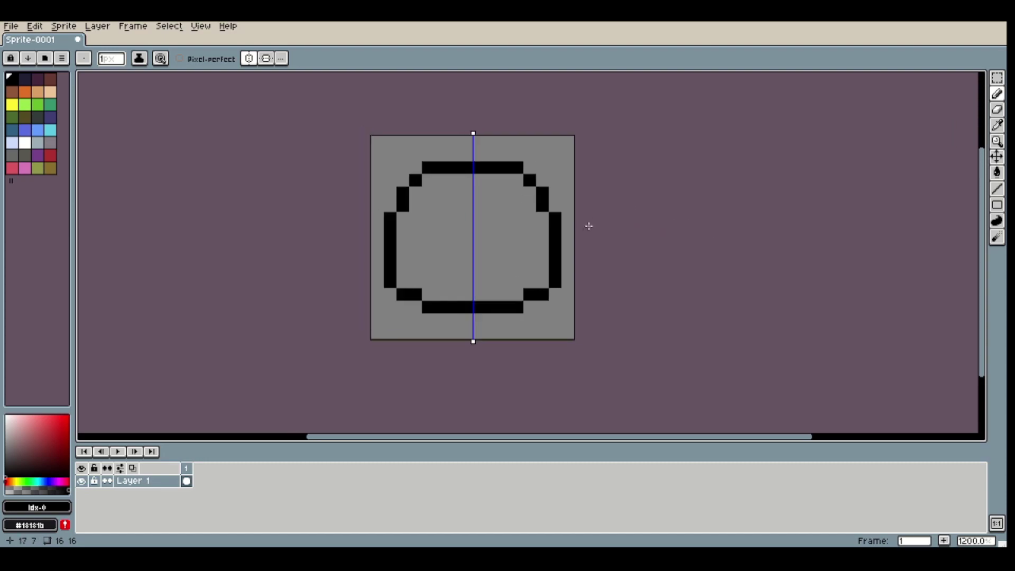
Step: Turn off symmetry and fill the inside of the outline with light green (HSV 90°, 47%, 79%)
click(250, 60)
scroll(503, 191, up, 3)
scroll(566, 222, down, 3)
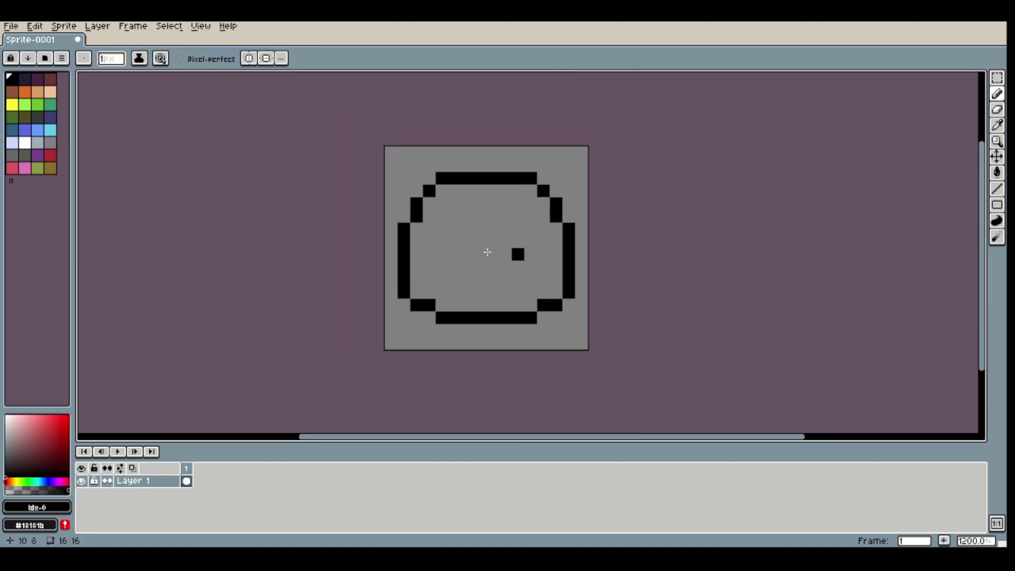
click(24, 104)
drag(40, 440, 34, 428)
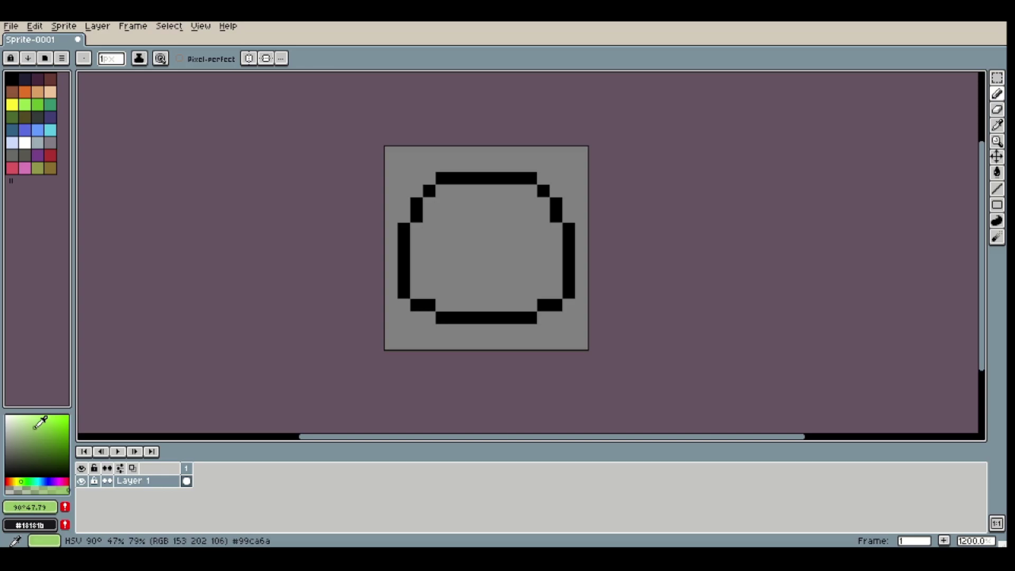
key(g)
click(484, 255)
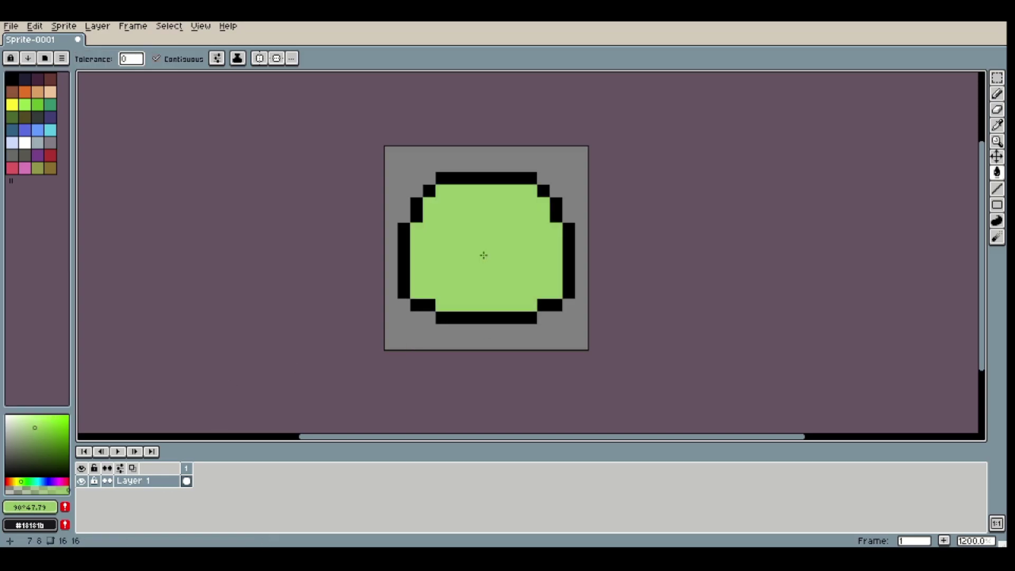
Step: Turn symmetry back on and paint a mirrored pale yellow-green highlight (HSV 79°, 32%, 96%), 8 pixels wide, in the middle of the body
scroll(483, 255, down, 5)
scroll(521, 253, up, 6)
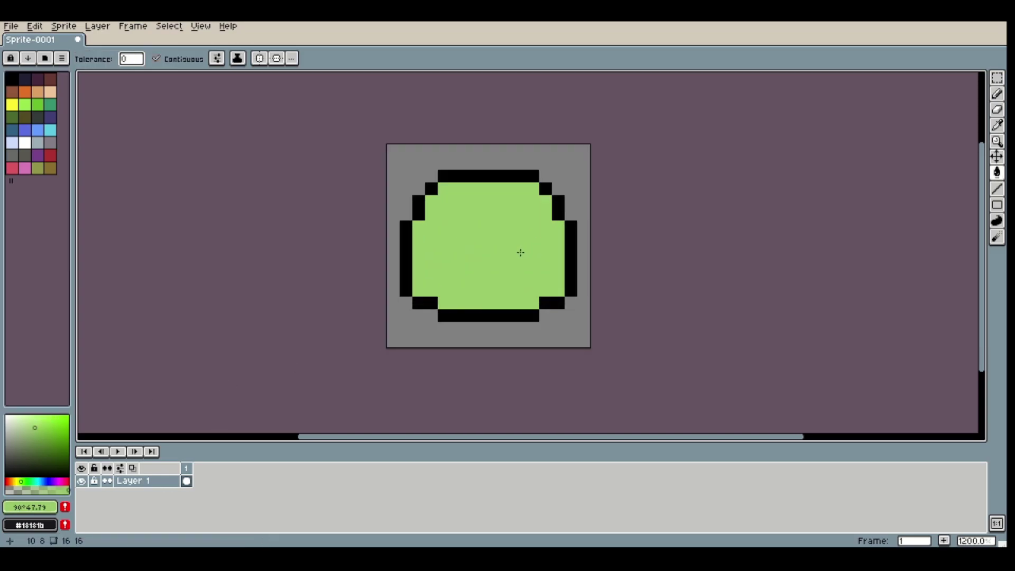
click(27, 418)
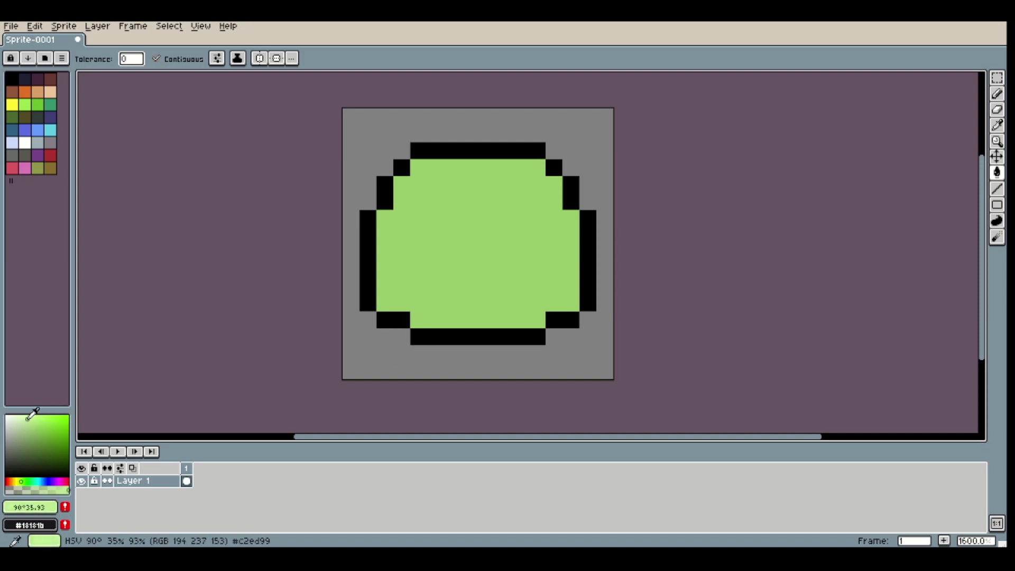
click(19, 481)
key(b)
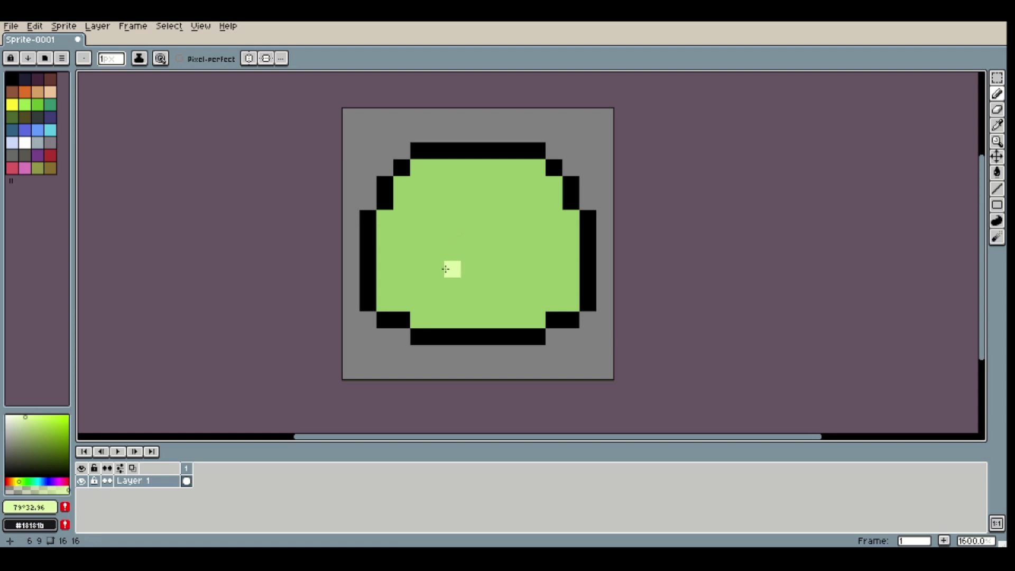
click(249, 58)
mouse_move(435, 286)
mouse_down()
mouse_move(469, 283)
mouse_move(418, 285)
mouse_move(420, 251)
mouse_move(438, 245)
mouse_move(434, 218)
mouse_move(468, 216)
mouse_move(456, 253)
mouse_move(513, 268)
mouse_up()
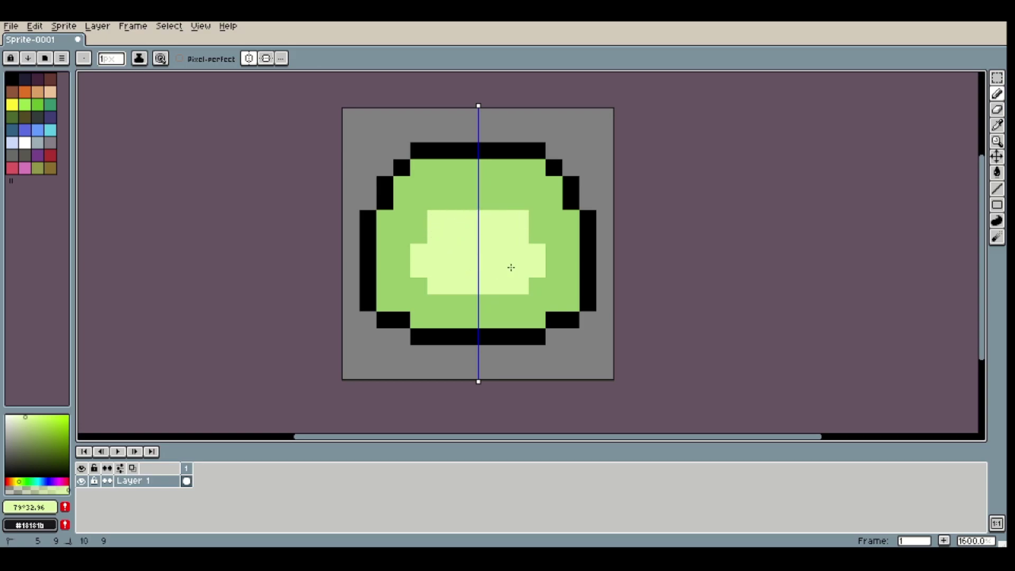
click(420, 235)
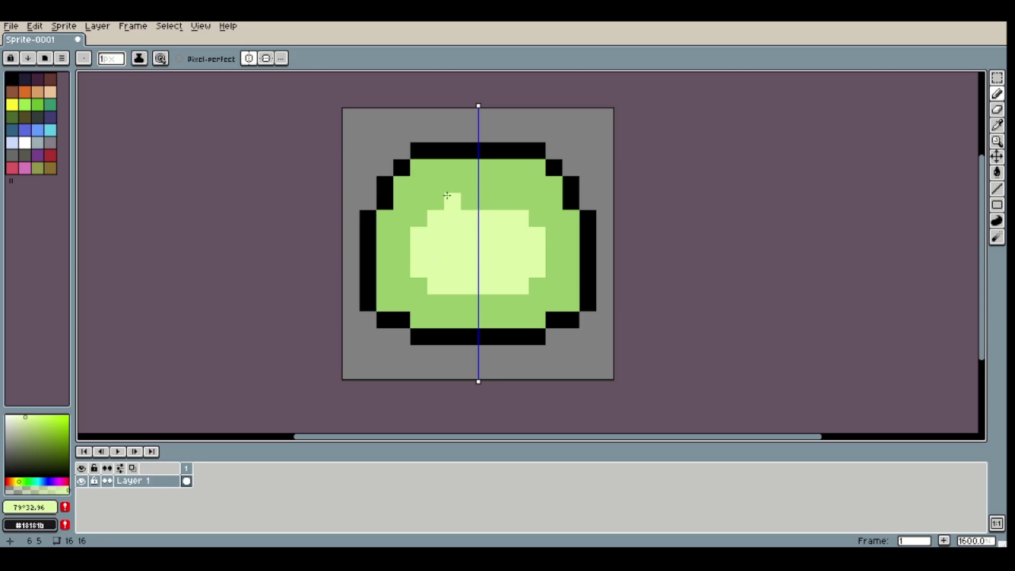
Step: Try adding an extra pale row on top of the highlight, and undo it
drag(433, 207, 502, 202)
scroll(572, 310, down, 5)
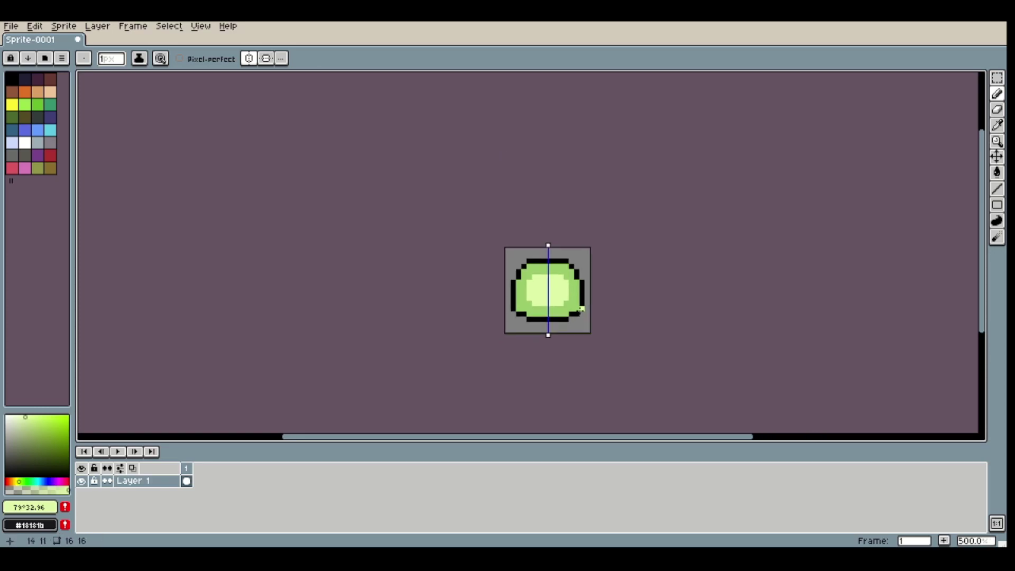
scroll(572, 310, up, 7)
key(ctrl+z)
key(ctrl+z)
scroll(473, 244, down, 4)
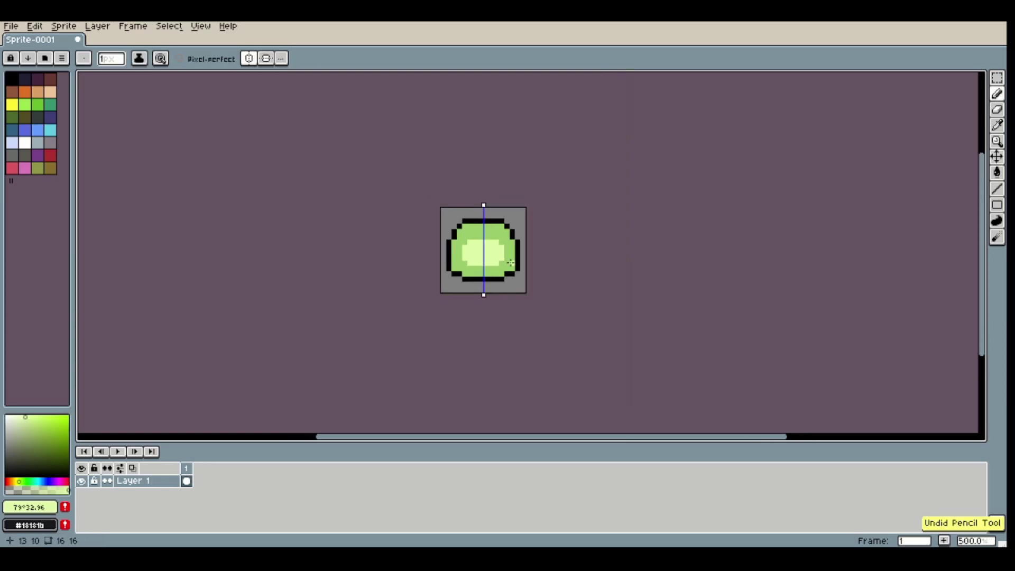
Step: Add a centred 4-pixel pale row on top of the highlight
scroll(473, 244, up, 4)
drag(422, 137, 370, 135)
scroll(491, 204, down, 6)
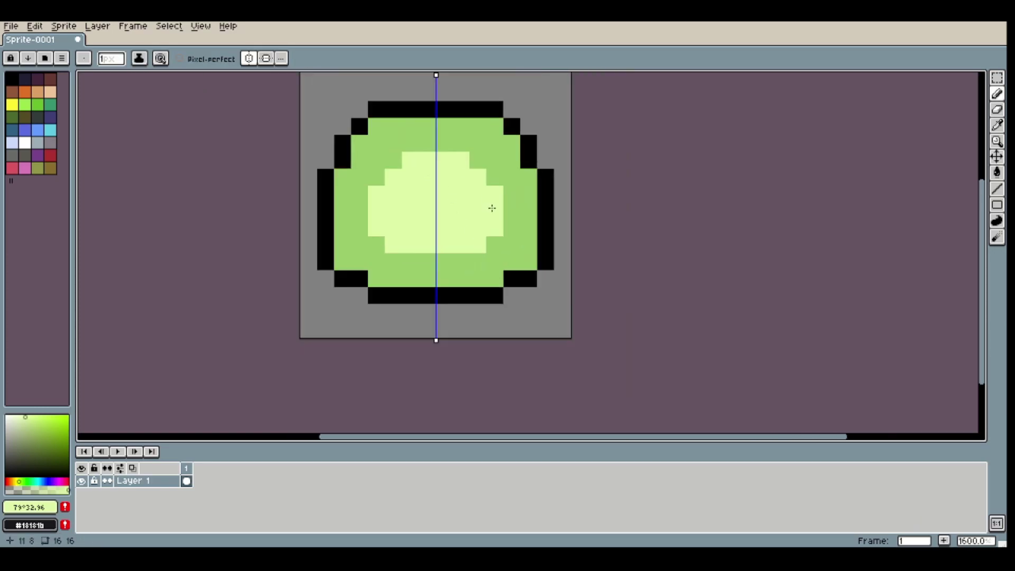
scroll(530, 222, down, 1)
scroll(542, 222, up, 4)
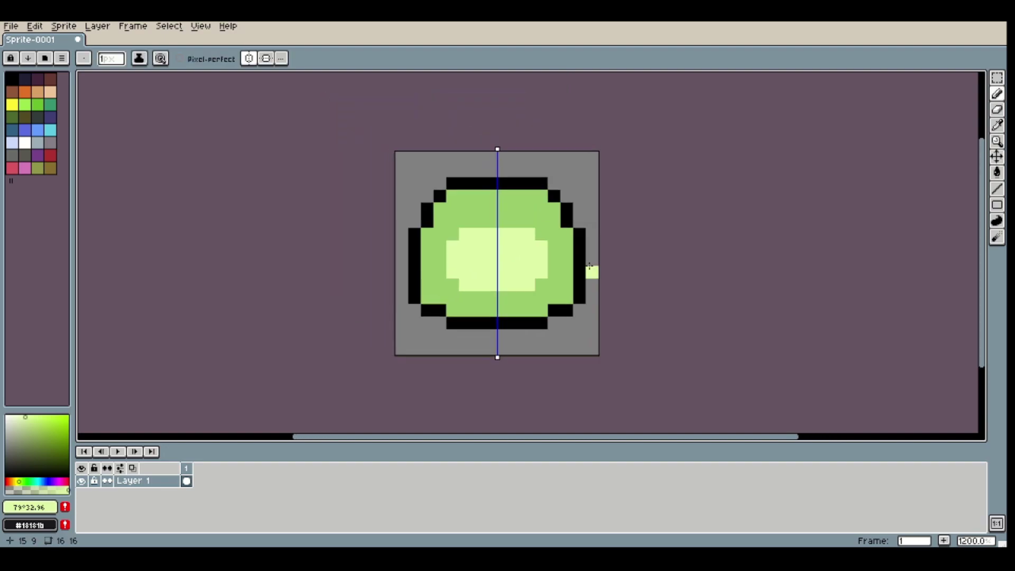
scroll(528, 255, up, 5)
scroll(518, 251, down, 11)
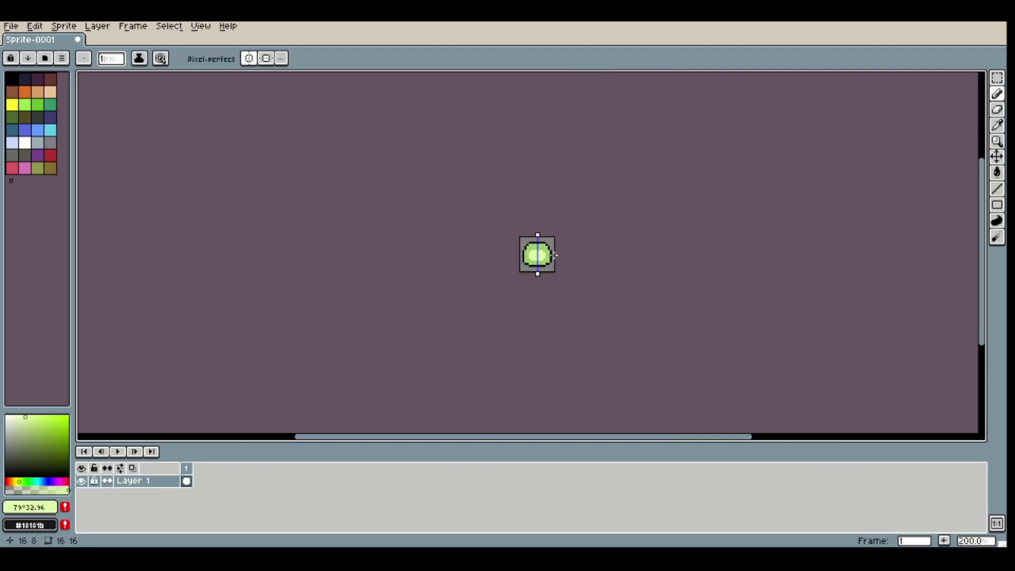
scroll(537, 254, up, 6)
drag(458, 211, 479, 212)
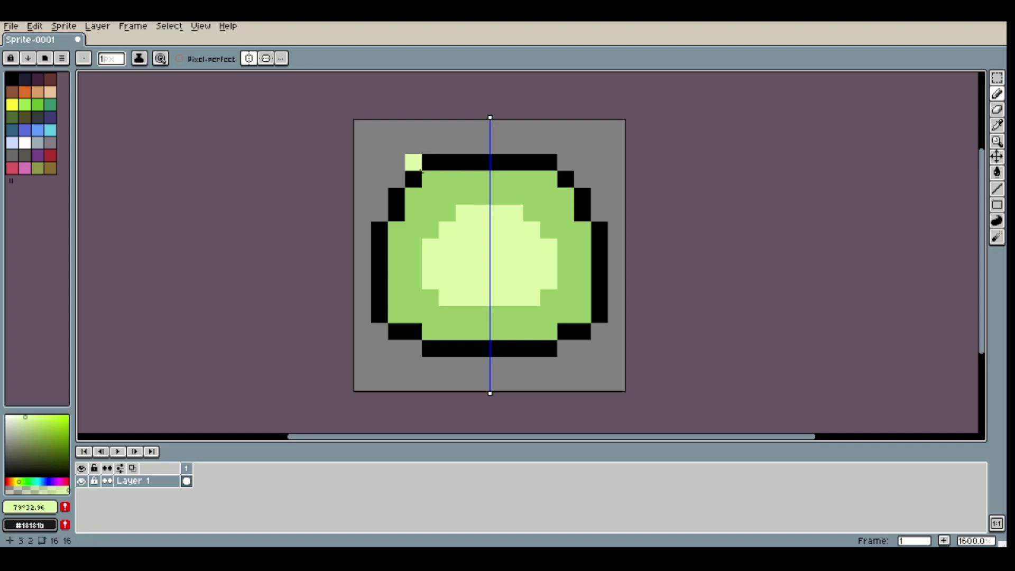
Step: Erase the stepped corner pixels at both upper shoulders of the black outline, using the mirrored eraser
key(e)
drag(396, 195, 430, 162)
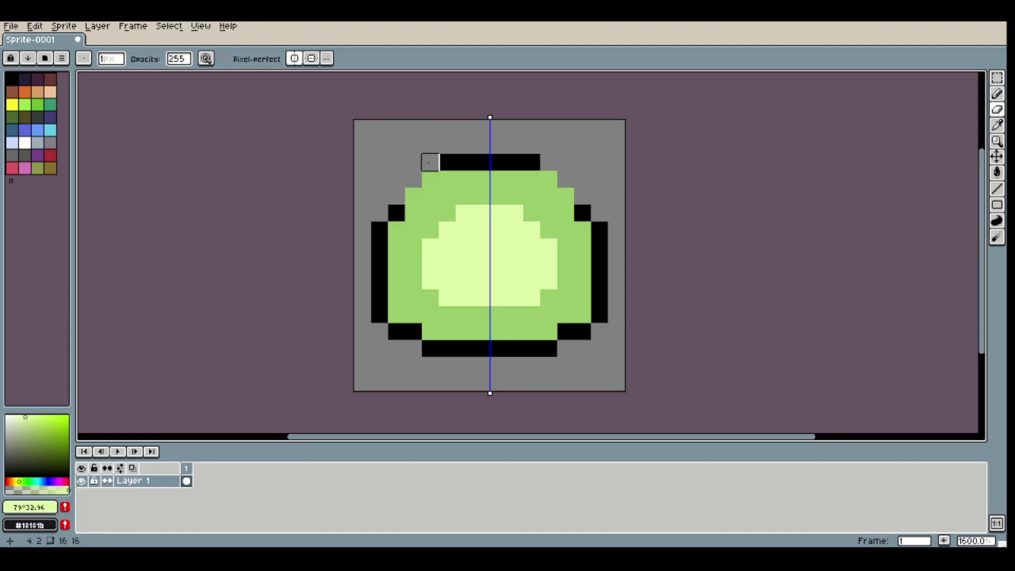
key(p)
key(Escape)
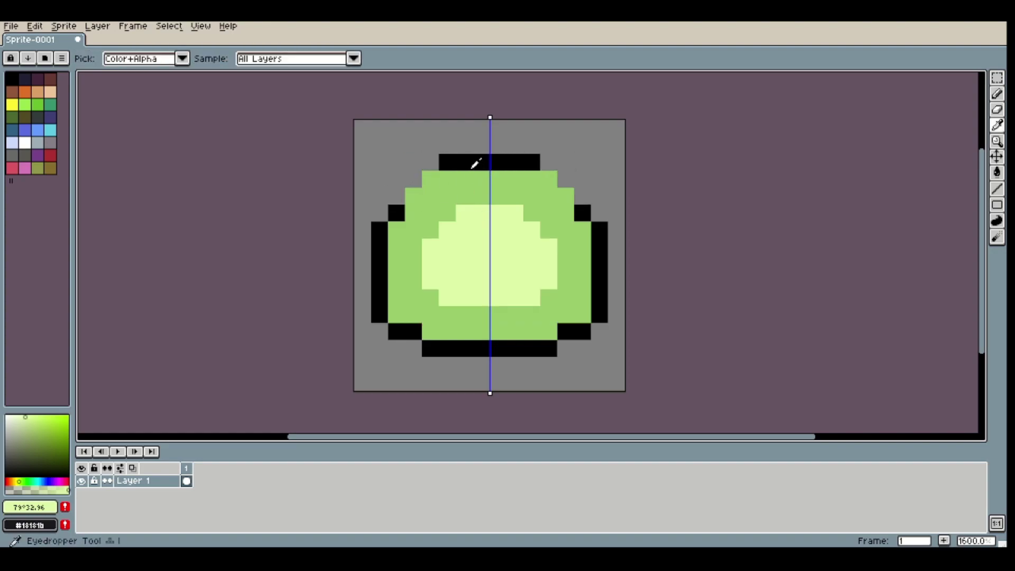
Step: Sample the outline's black and paint mirrored diagonal steps one pixel further in, closing both upper shoulders
alt+click(473, 167)
key(b)
drag(430, 179, 414, 196)
scroll(539, 210, down, 4)
scroll(577, 211, down, 2)
scroll(578, 211, up, 3)
scroll(577, 211, down, 4)
scroll(577, 211, up, 6)
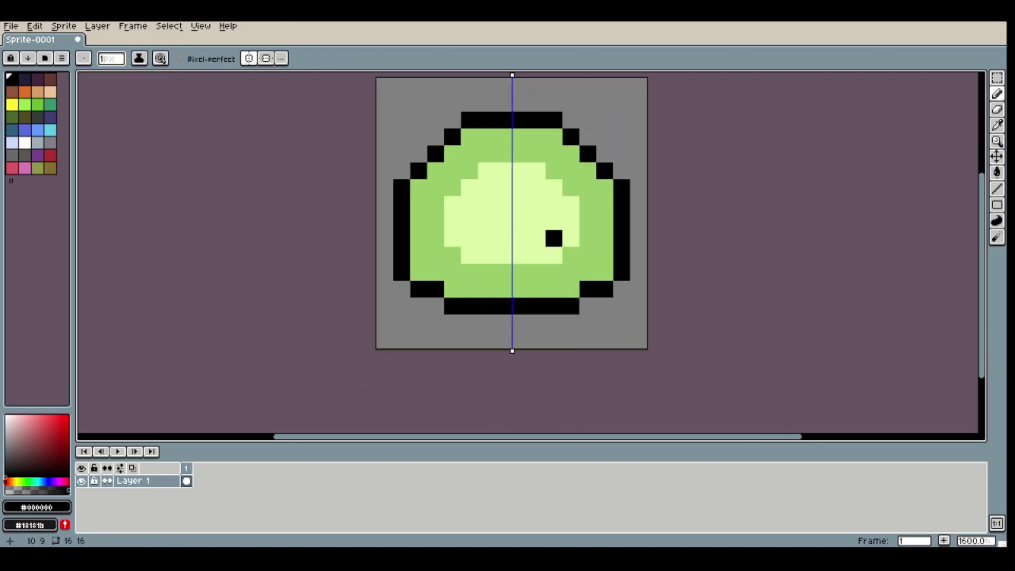
Step: Widen the black bottom edge by one pixel per side and repaint the outline's inner lower corner pixels in the body's light green
click(587, 306)
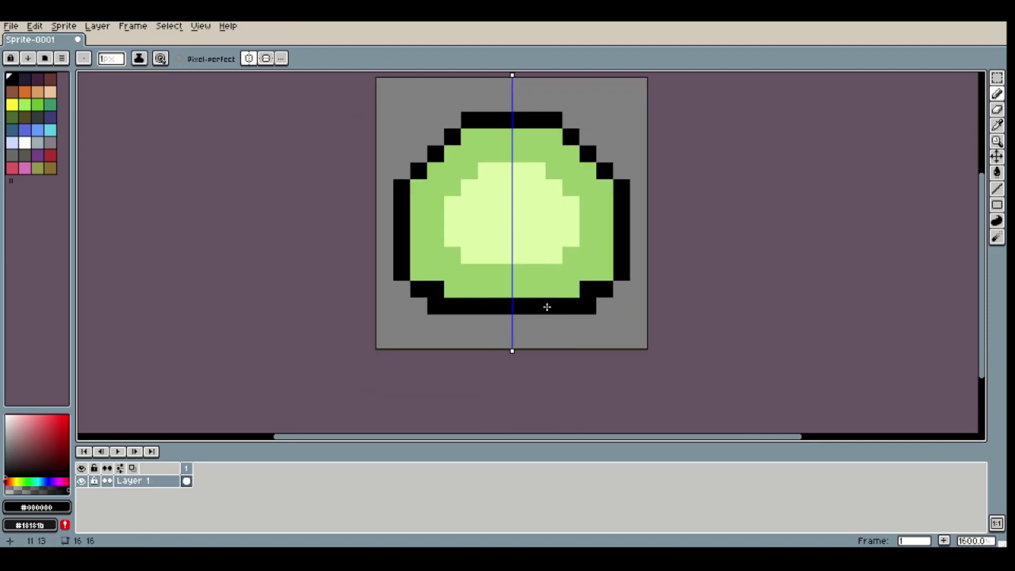
alt+click(466, 272)
click(435, 289)
click(587, 290)
scroll(588, 289, down, 4)
scroll(572, 268, up, 1)
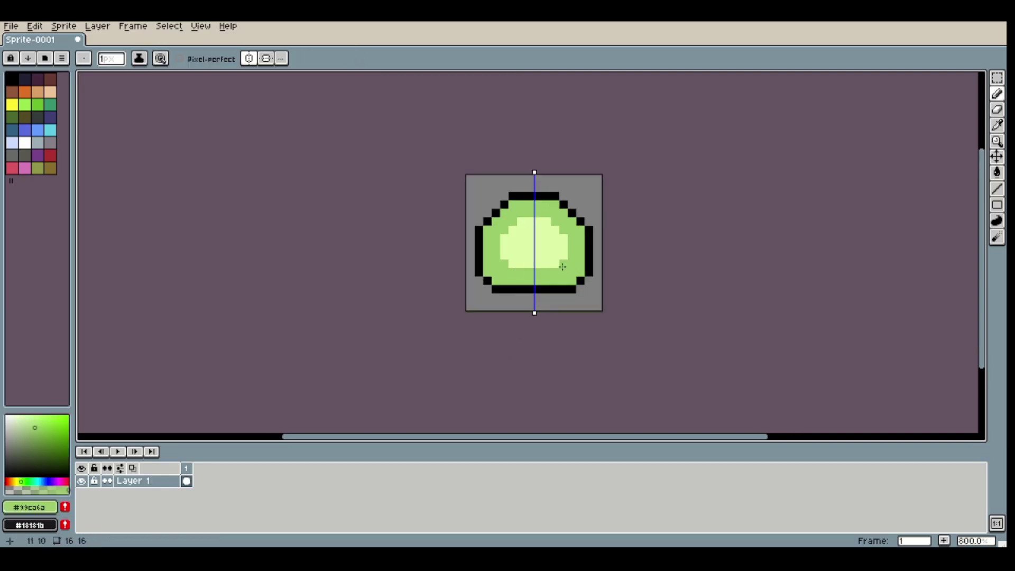
Step: Select the 8×6-pixel area around the pale highlight, move it down one pixel and deselect
scroll(562, 266, up, 5)
drag(563, 267, 390, 173)
key(m)
drag(431, 186, 437, 211)
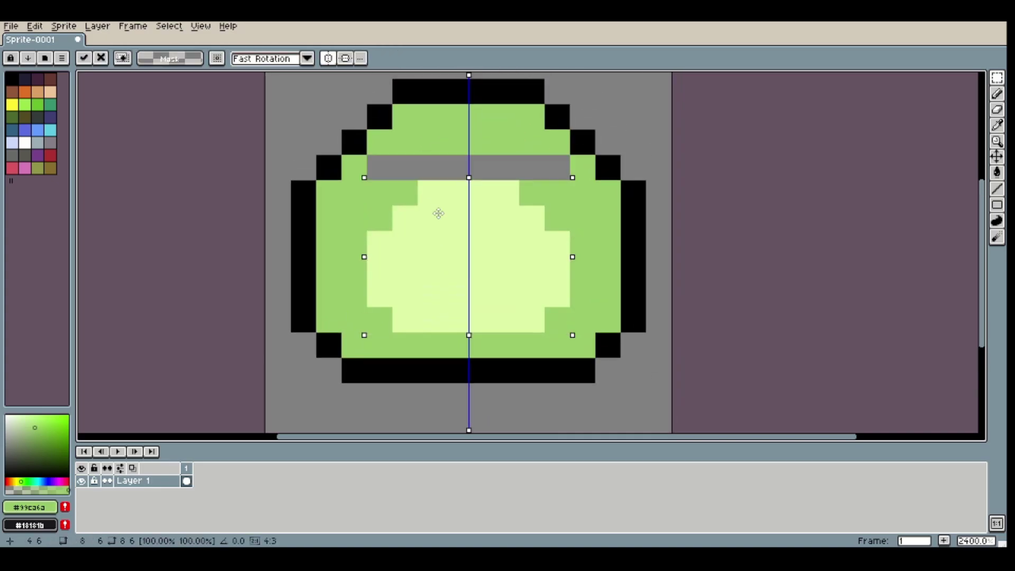
click(169, 26)
click(175, 51)
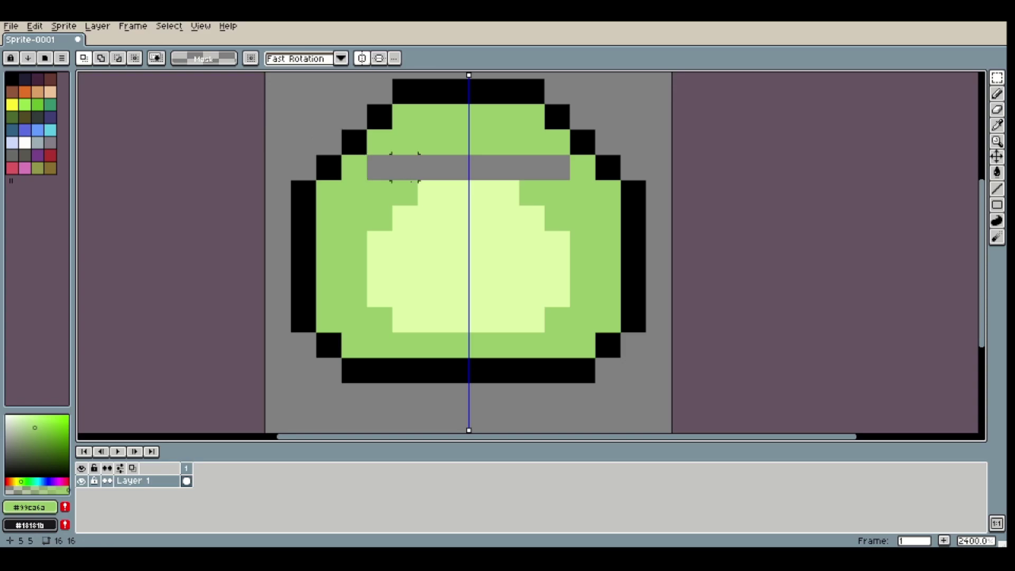
Step: Try moving a 14×7-pixel selection across the middle of the blob, and undo the transformation
drag(634, 168, 401, 319)
drag(564, 173, 540, 173)
key(ctrl+z)
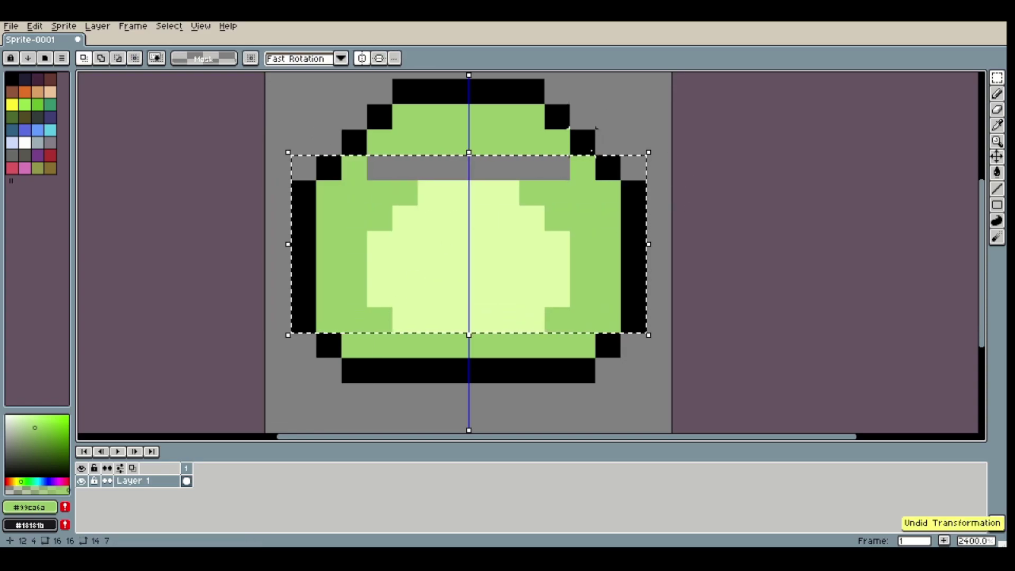
Step: Deselect and fill the empty row above the highlight with the body's light green, using the Pencil
key(b)
click(168, 26)
click(174, 51)
drag(379, 167, 558, 167)
scroll(551, 199, down, 4)
scroll(528, 206, up, 3)
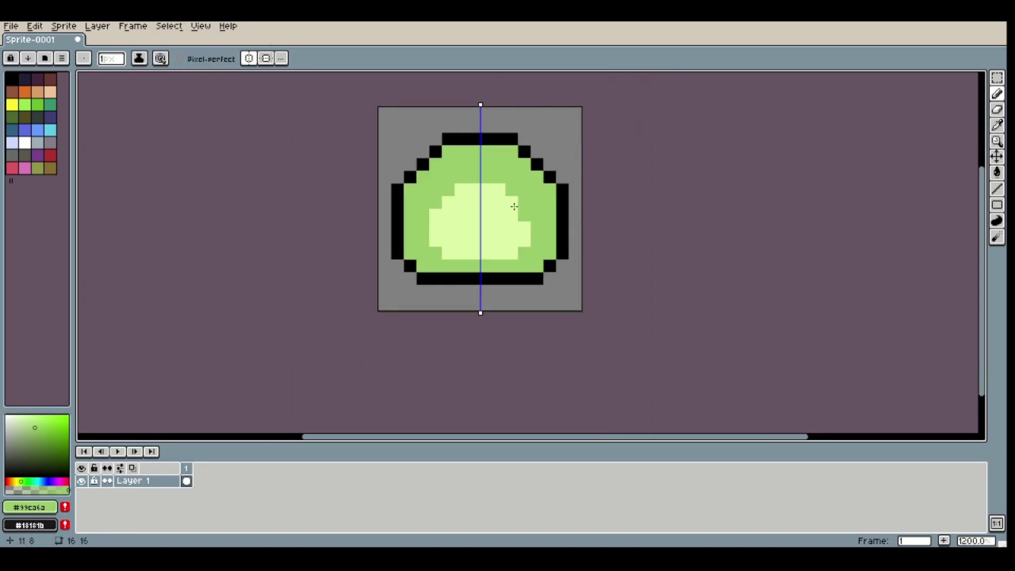
Step: Paint two mirrored single-pixel eyes in light green (#99ca6a) inside the pale highlight
click(509, 205)
drag(509, 205, 503, 243)
scroll(503, 244, up, 1)
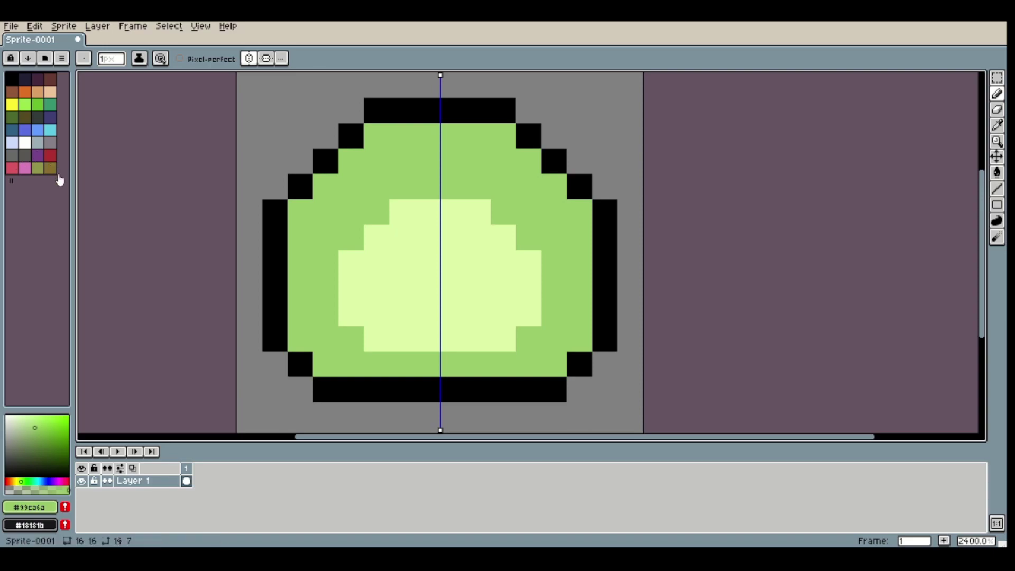
key(p)
click(497, 305)
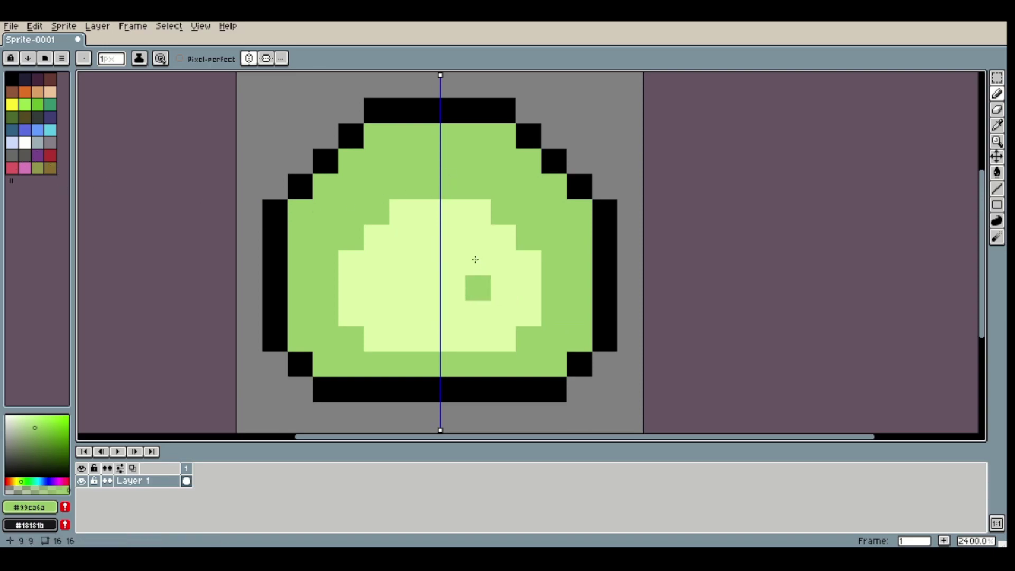
click(382, 293)
scroll(657, 308, down, 6)
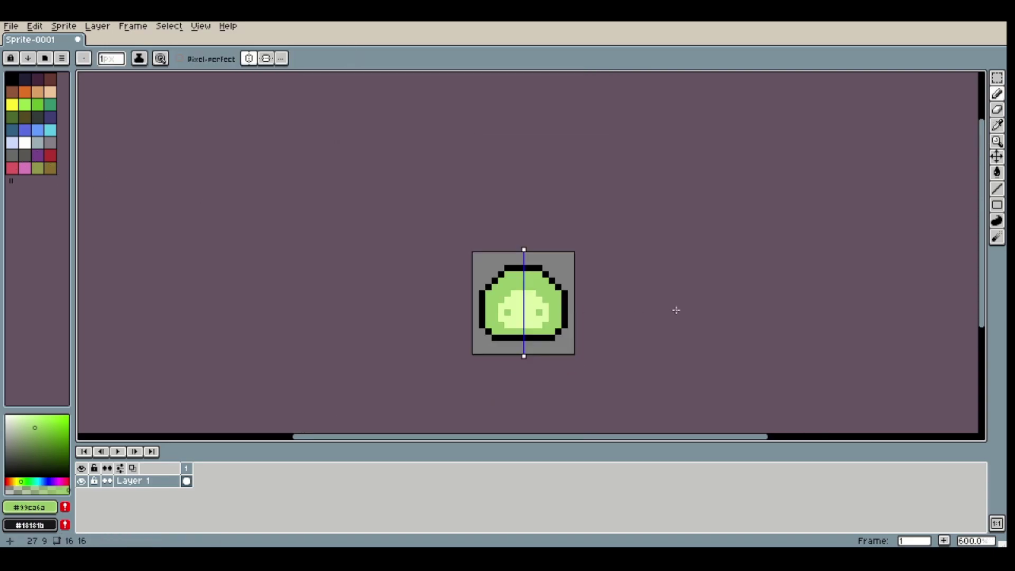
scroll(510, 312, up, 7)
scroll(677, 299, down, 7)
drag(696, 298, 597, 288)
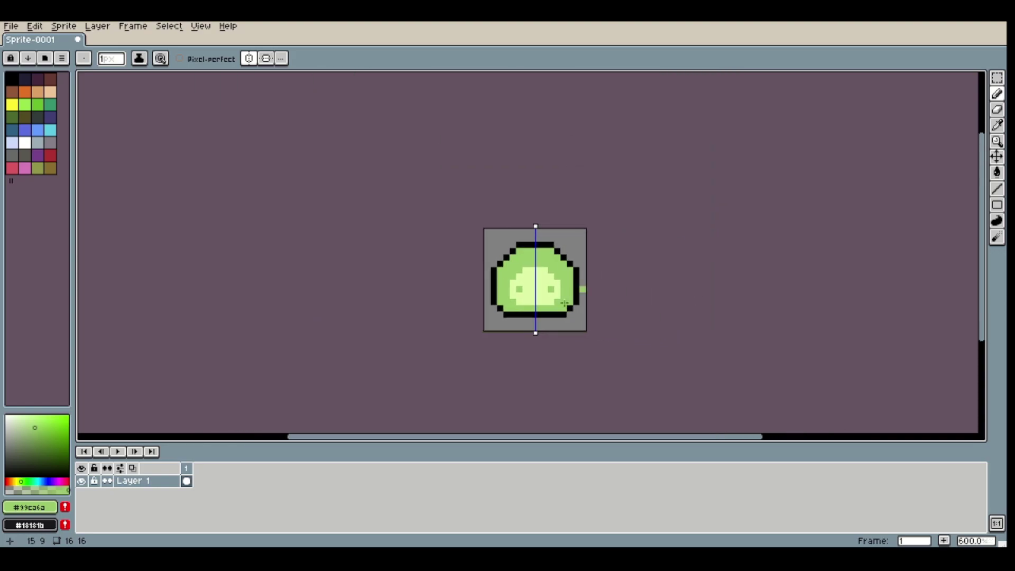
scroll(624, 236, up, 3)
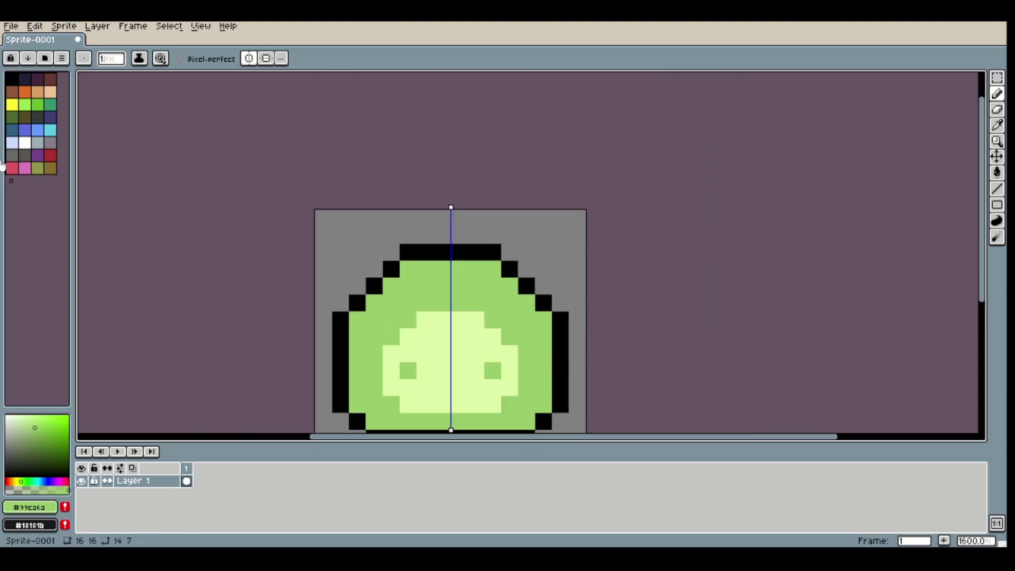
Step: Choose a muted dark green with hue 109° and value 41%, and recolour the entire black outline with it
key(p)
click(477, 313)
key(i)
click(30, 451)
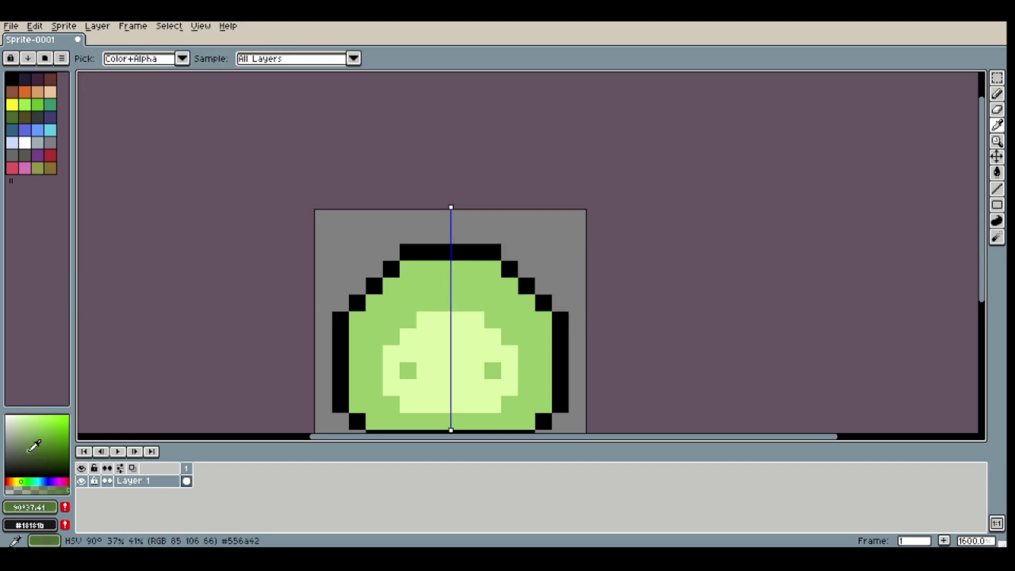
key(b)
drag(391, 269, 340, 320)
click(413, 251)
mouse_move(431, 259)
mouse_down()
mouse_move(440, 238)
mouse_move(448, 190)
mouse_up()
drag(447, 192, 460, 183)
key(ctrl+z)
mouse_move(358, 267)
mouse_down()
mouse_move(360, 326)
mouse_move(377, 355)
mouse_move(470, 366)
mouse_up()
scroll(620, 335, down, 5)
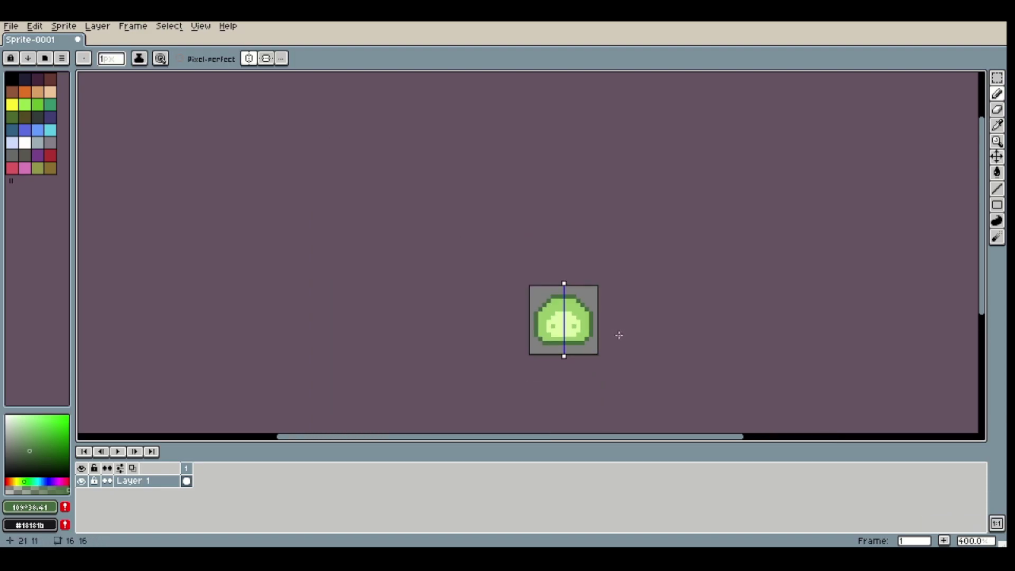
Step: Choose a darker green (HSV 109°, 40%, 29%) and recolour every segment of the outline with it
scroll(522, 335, up, 5)
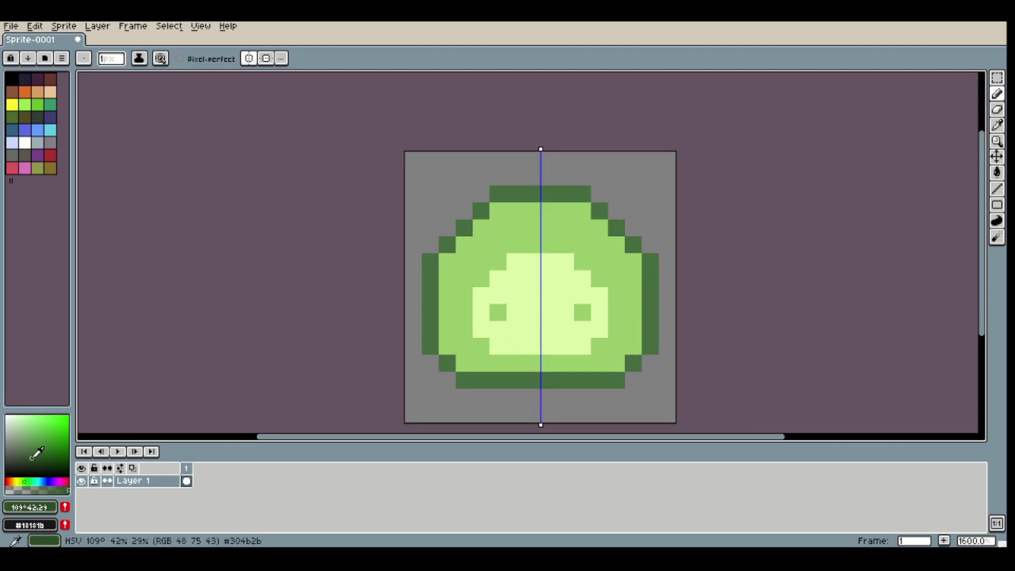
click(430, 294)
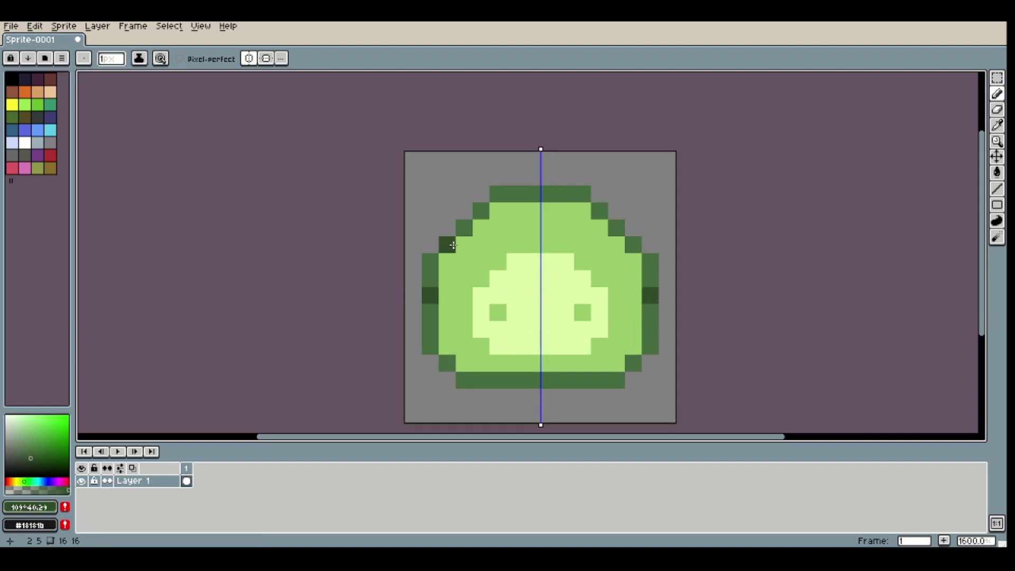
key(g)
click(443, 260)
key(ctrl+z)
click(430, 280)
click(429, 307)
click(447, 363)
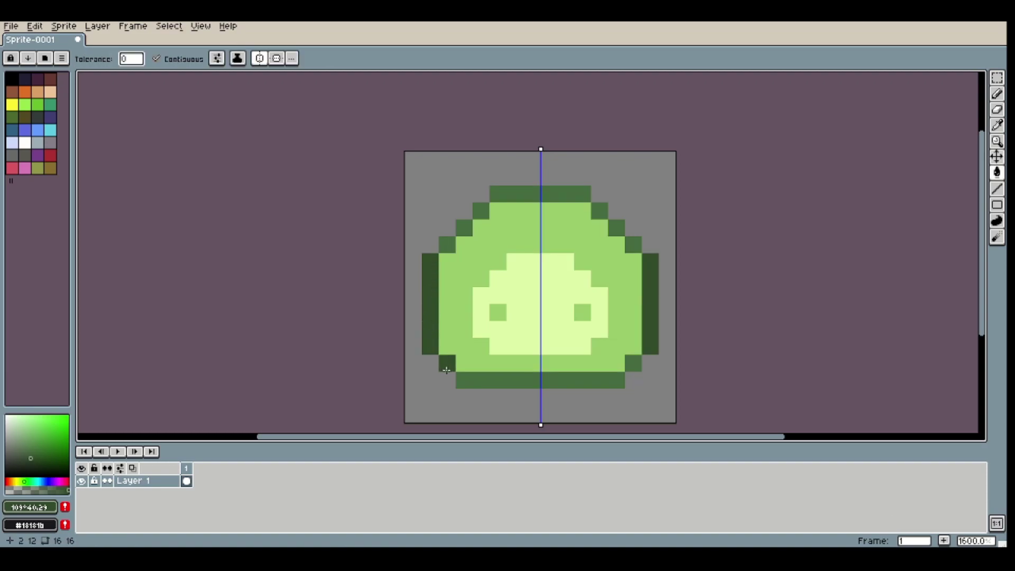
click(464, 379)
click(447, 244)
click(470, 225)
click(498, 195)
scroll(602, 337, down, 6)
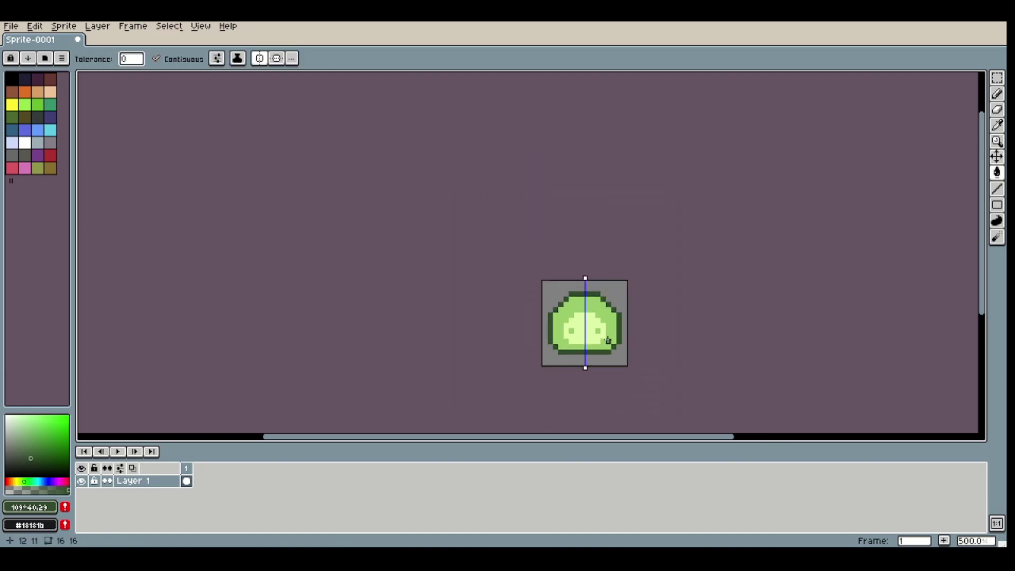
Step: Sample the highlight's pale green, lower its opacity to about half and soften the highlight's stepped corners with mirrored pixels
scroll(613, 340, up, 6)
key(i)
click(532, 251)
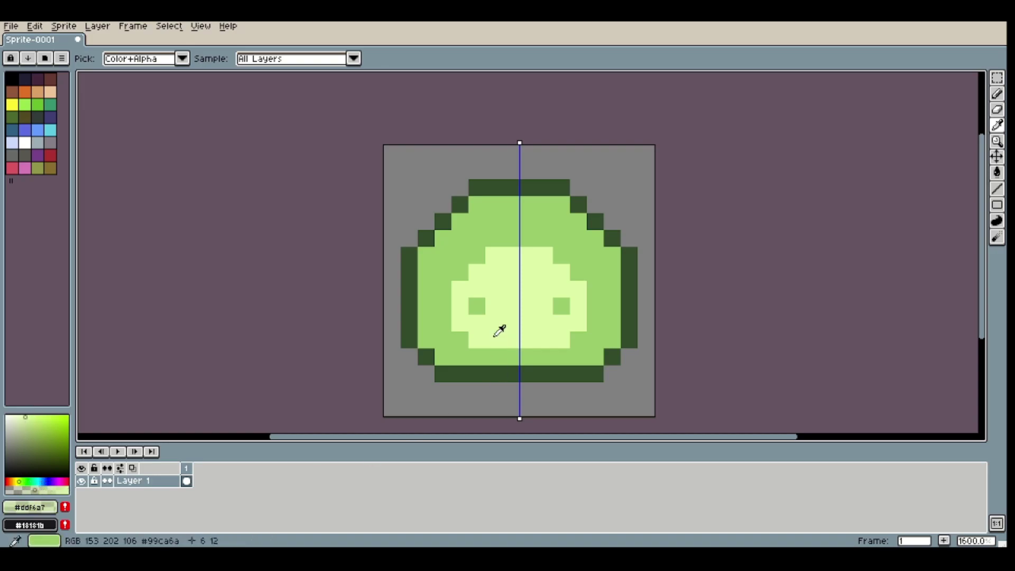
key(b)
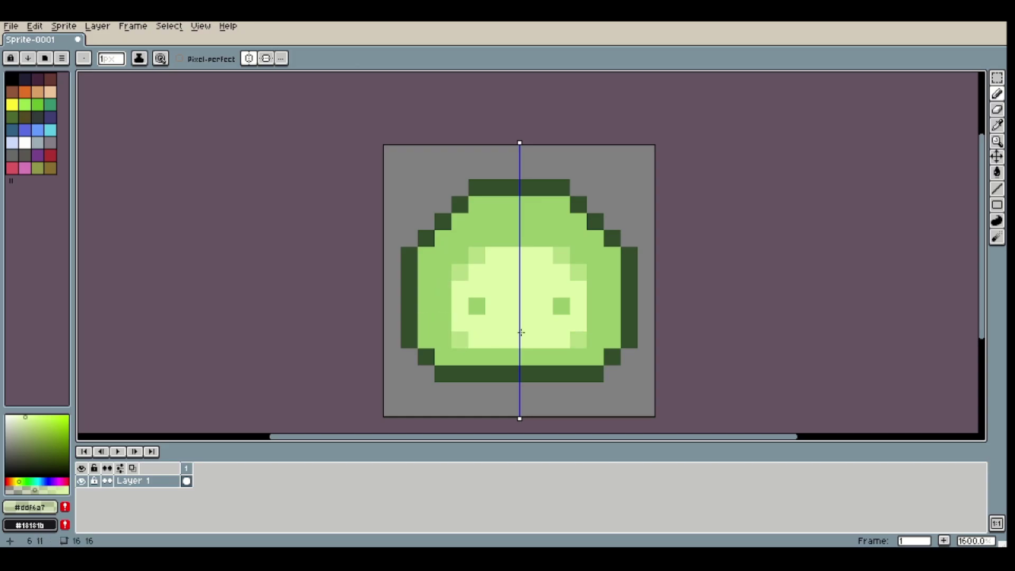
scroll(619, 340, down, 2)
scroll(608, 335, up, 4)
key(p)
key(Escape)
key(p)
key(Escape)
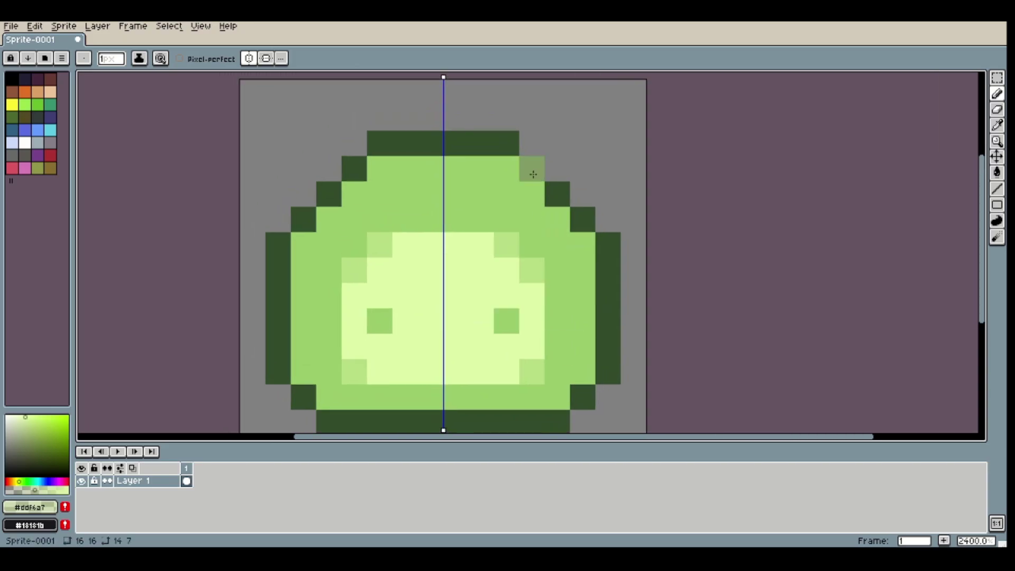
Step: Sample the outline's dark green (#314b2c), lower its opacity and paint mirrored faint shading pixels inside the upper diagonal edges
key(i)
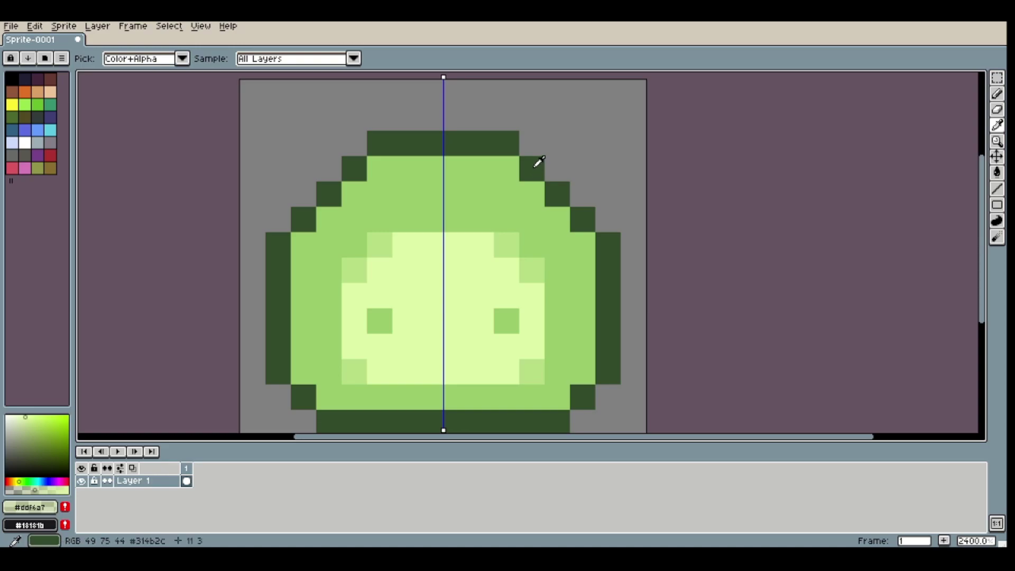
click(540, 163)
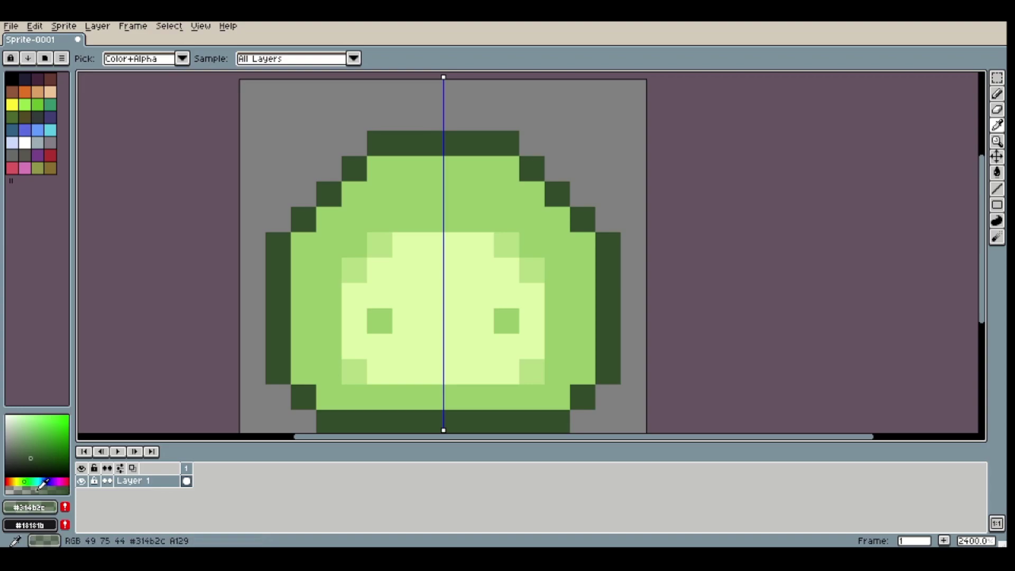
key(b)
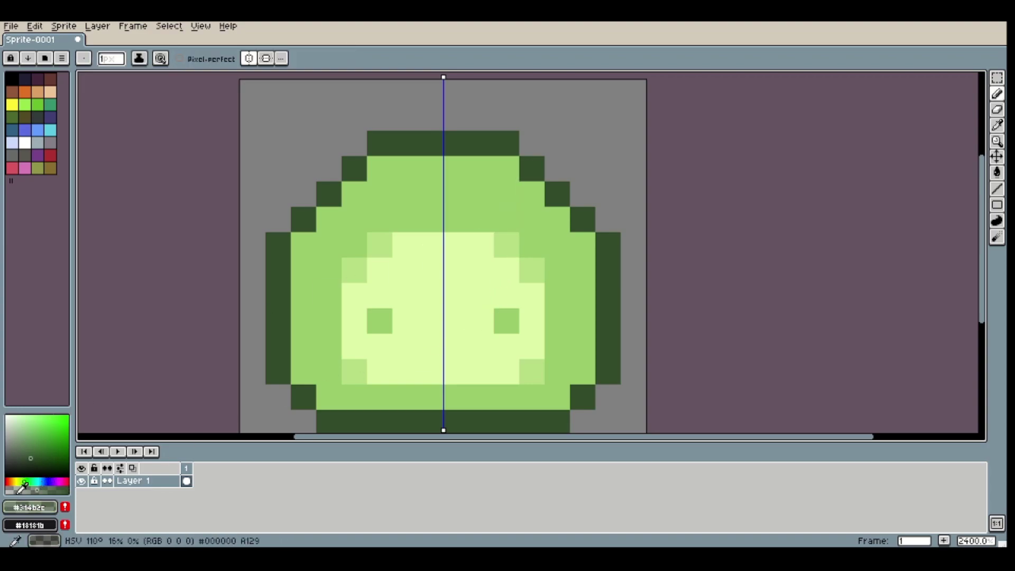
click(531, 194)
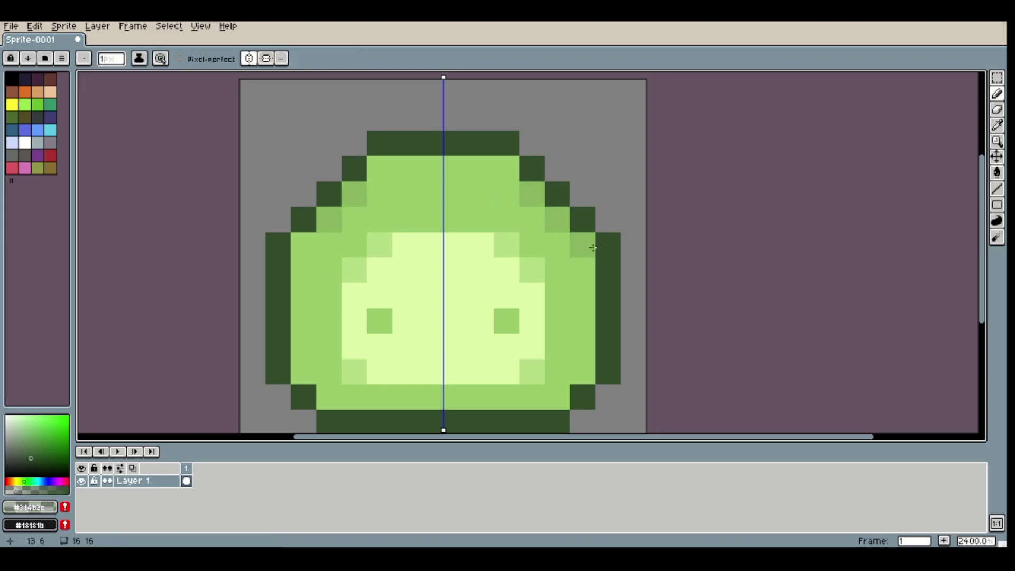
scroll(765, 279, down, 4)
scroll(707, 290, up, 4)
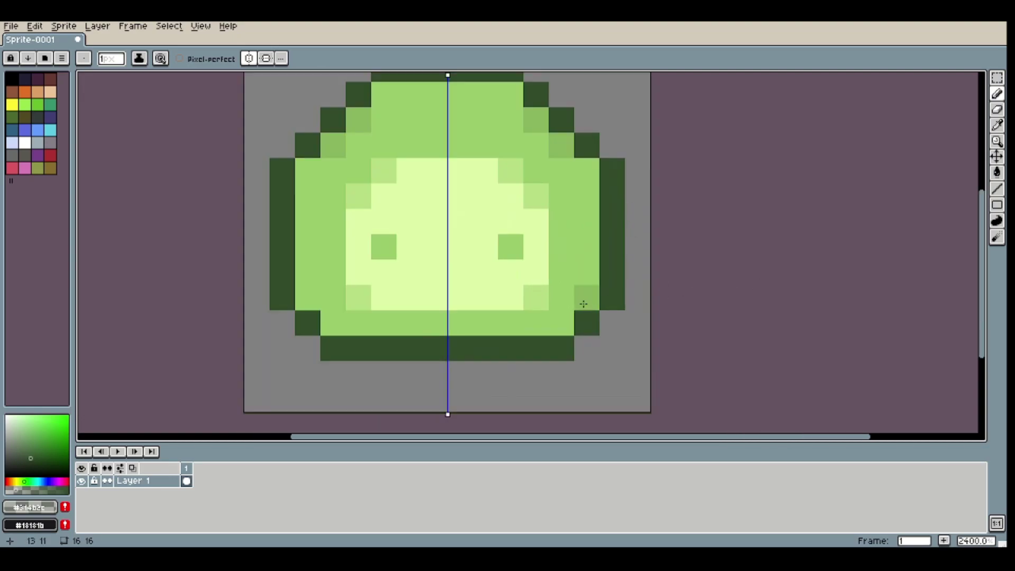
Step: Try more mirrored faint shading pixels inside the outline's lower corners and just below its top edge
scroll(647, 275, down, 2)
scroll(719, 256, down, 4)
scroll(705, 256, up, 4)
click(580, 156)
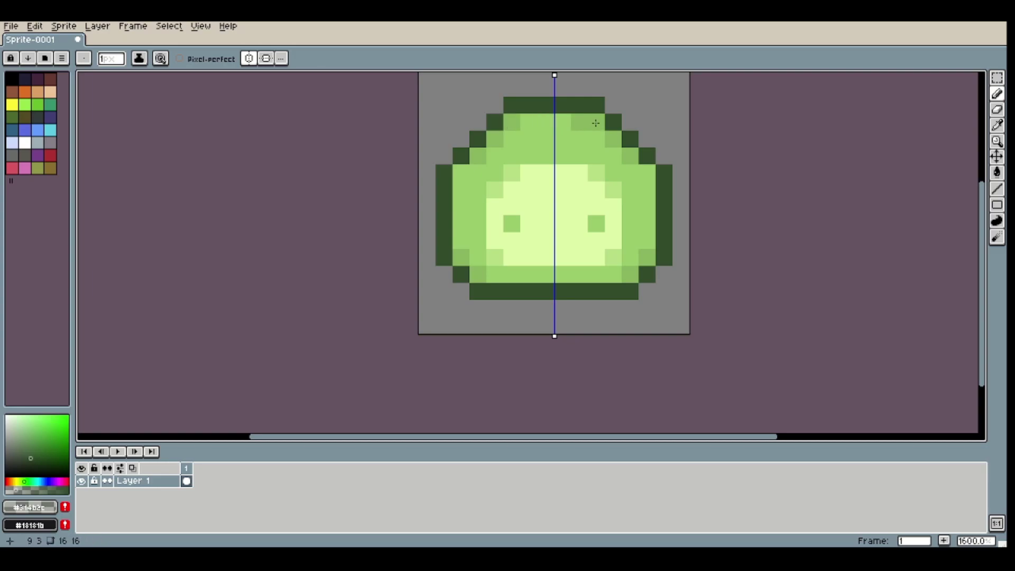
scroll(697, 154, down, 4)
Step: Undo the faint dark shading strokes inside the outline, restoring the softened corners of the highlight
key(ctrl+z)
scroll(693, 154, up, 4)
key(ctrl+z)
key(ctrl+z)
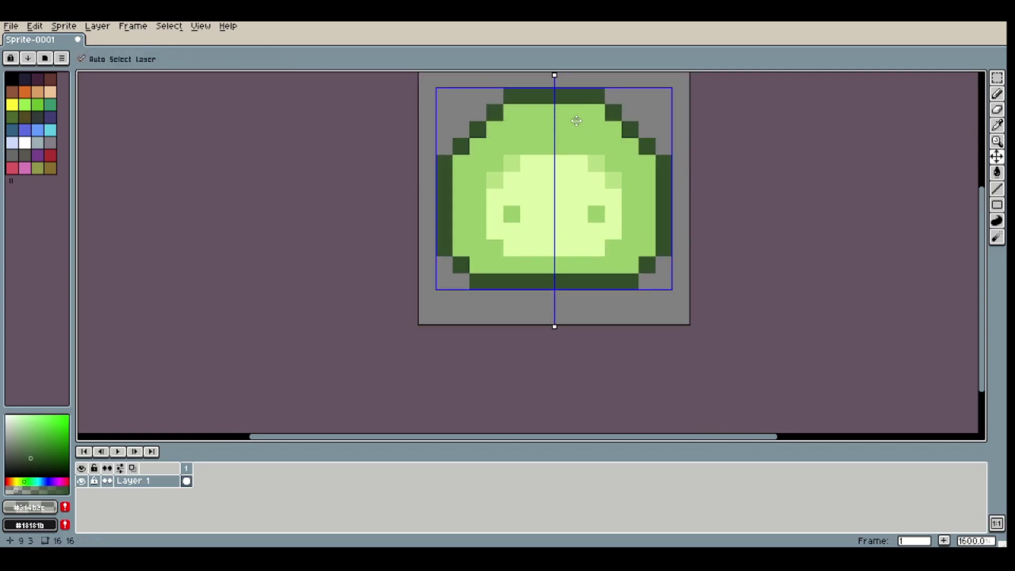
key(ctrl+y)
Step: Paint mirrored faint dark green shading pixels in the body's top corners and beside the upper and lower ends of the side walls
scroll(646, 158, down, 2)
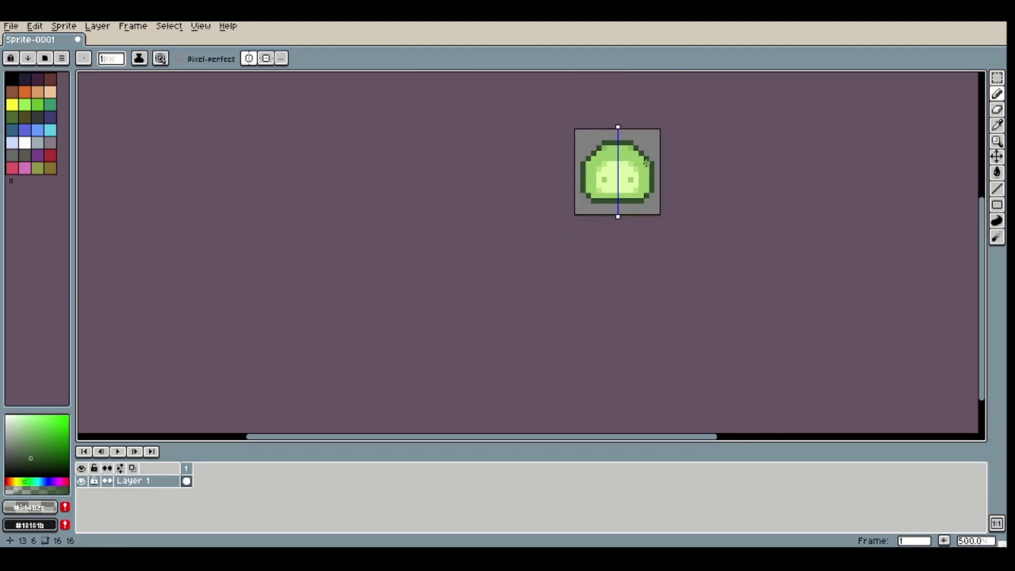
scroll(646, 161, up, 4)
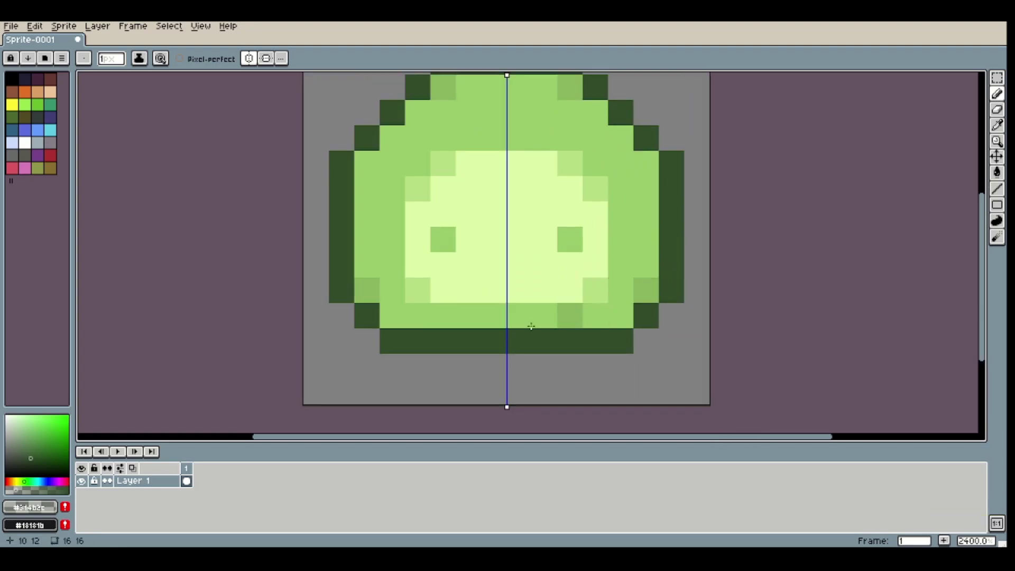
scroll(546, 259, down, 5)
scroll(546, 259, up, 5)
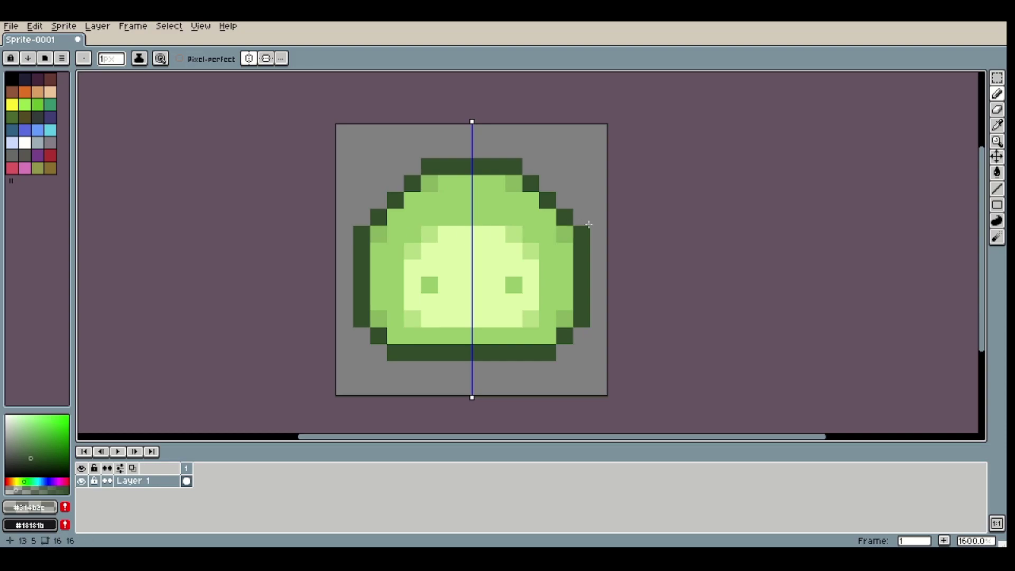
Step: Try mirrored faint shading pixels at the lowest step of the upper diagonals, and undo the last pencil stroke
scroll(599, 223, down, 6)
scroll(601, 224, up, 6)
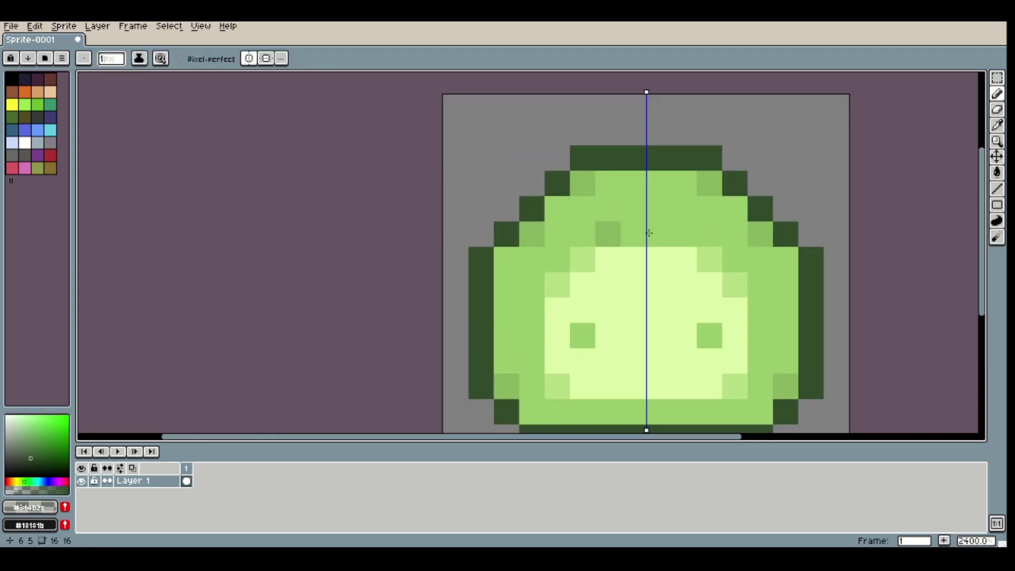
scroll(628, 229, down, 2)
scroll(661, 215, down, 2)
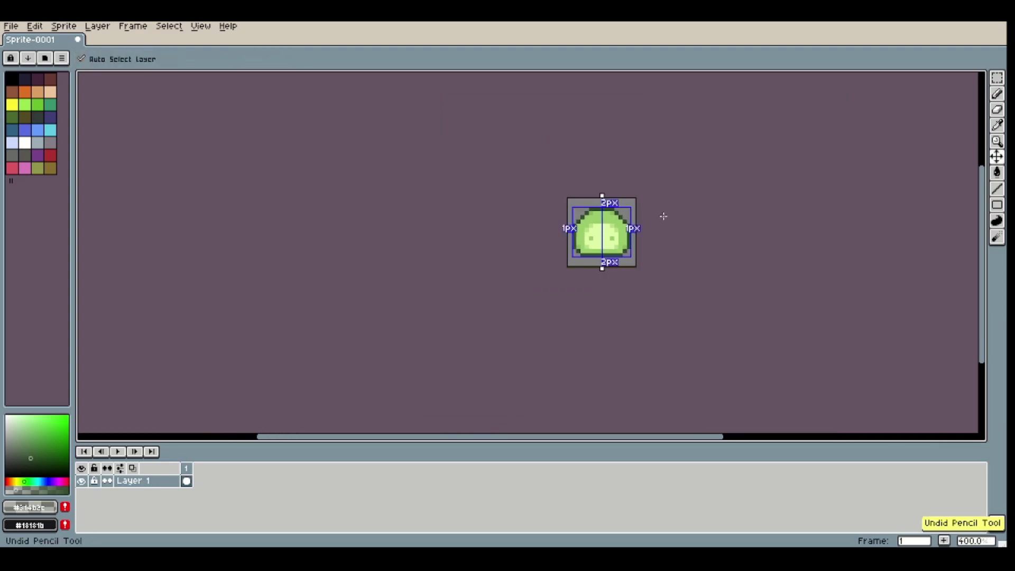
Step: Add a second animation frame that copies the finished slime
scroll(660, 217, up, 3)
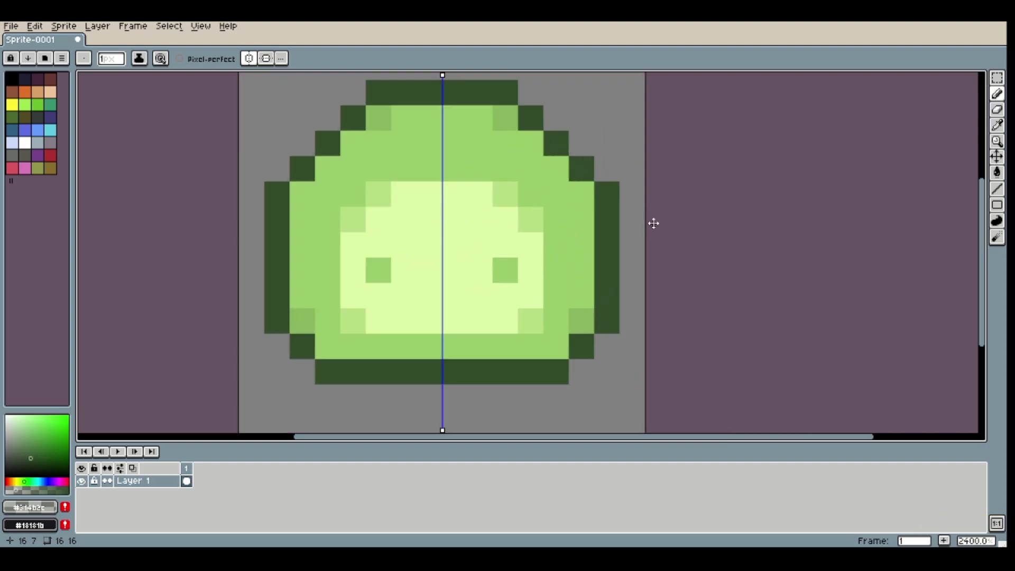
scroll(654, 221, down, 1)
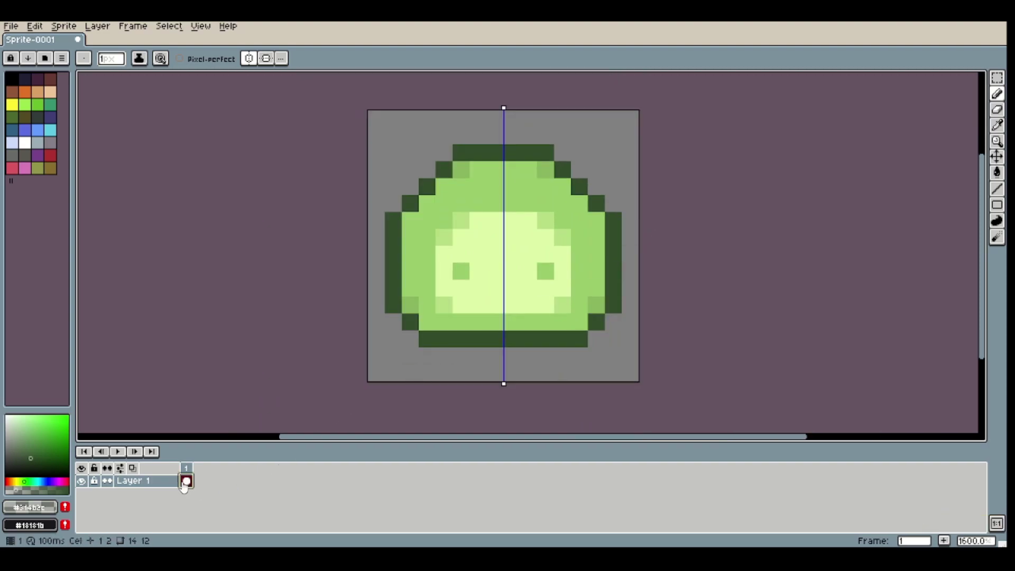
click(944, 541)
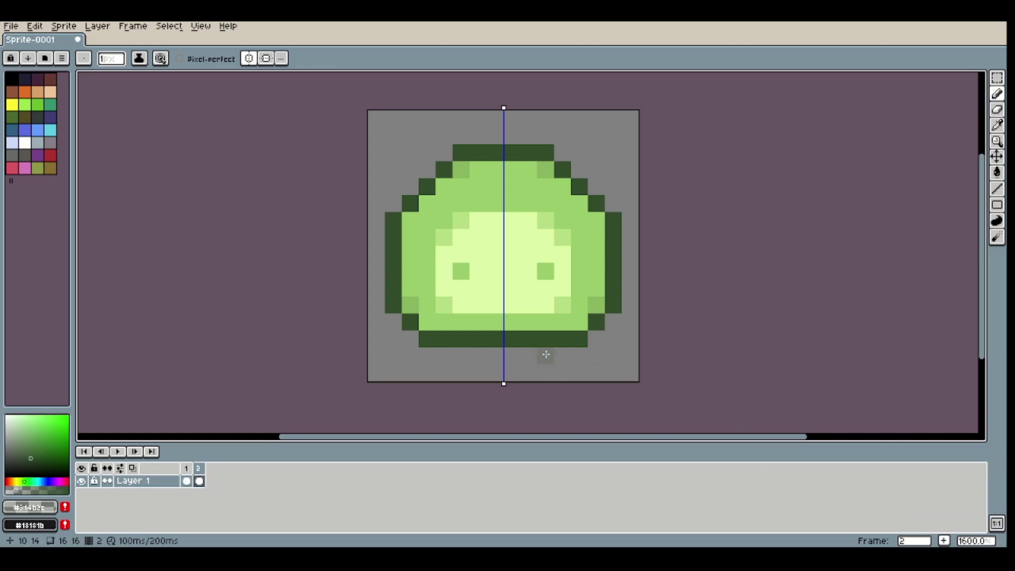
Step: Select the slime's top section above the highlight on frame 2, move it down one pixel, and deselect
key(m)
drag(630, 203, 580, 203)
click(681, 237)
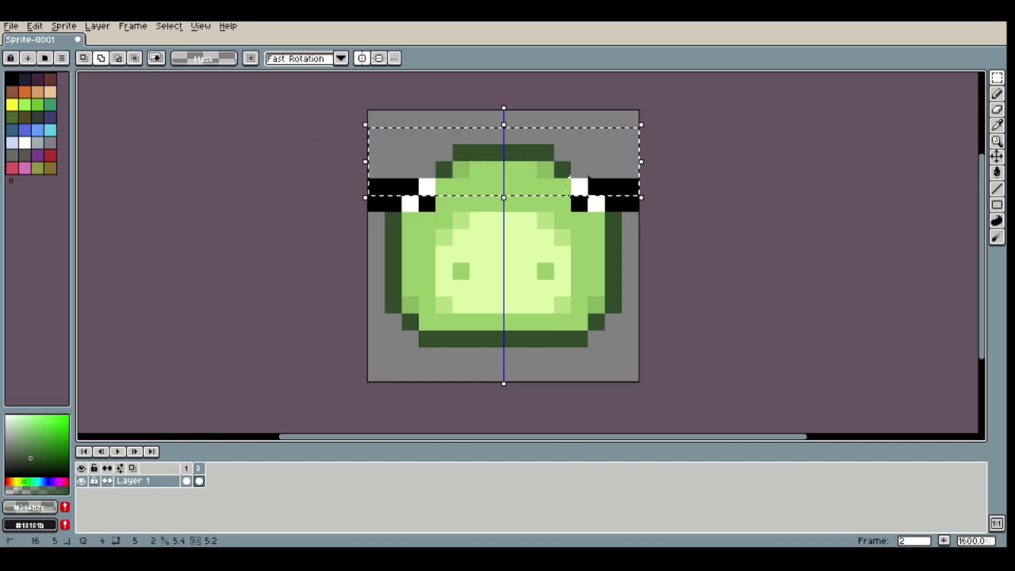
key(ctrl+z)
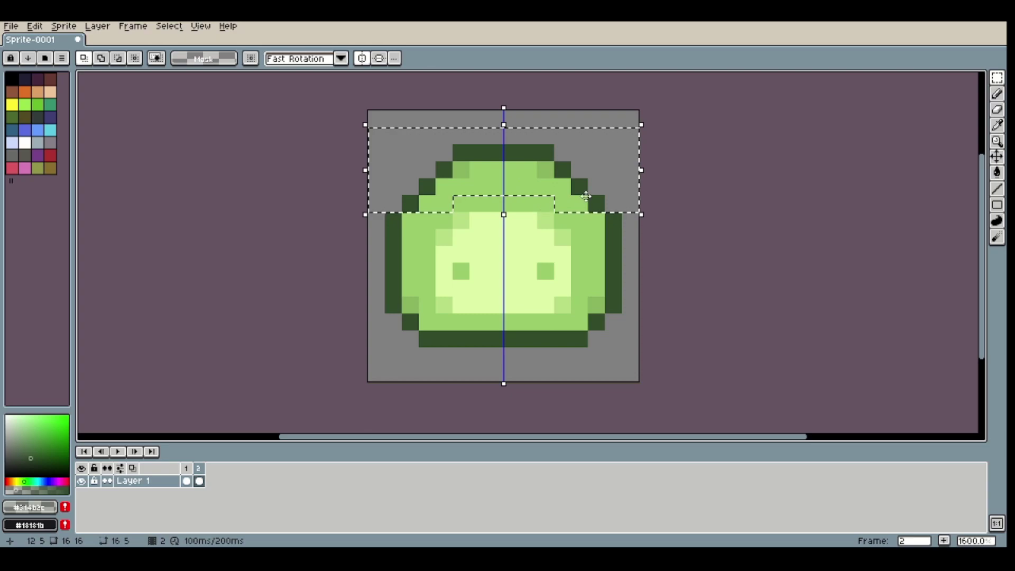
key(Down)
click(169, 26)
click(177, 52)
Step: Erase the leftover outline pixels at the upper ends of frame 2's side walls and compare it with frame 1
key(e)
click(392, 220)
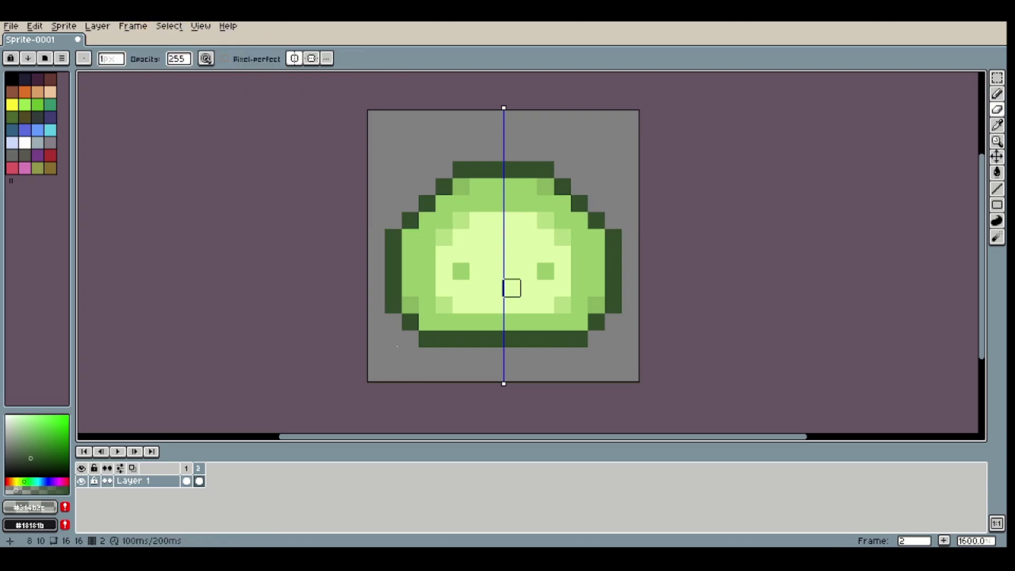
click(186, 481)
click(199, 481)
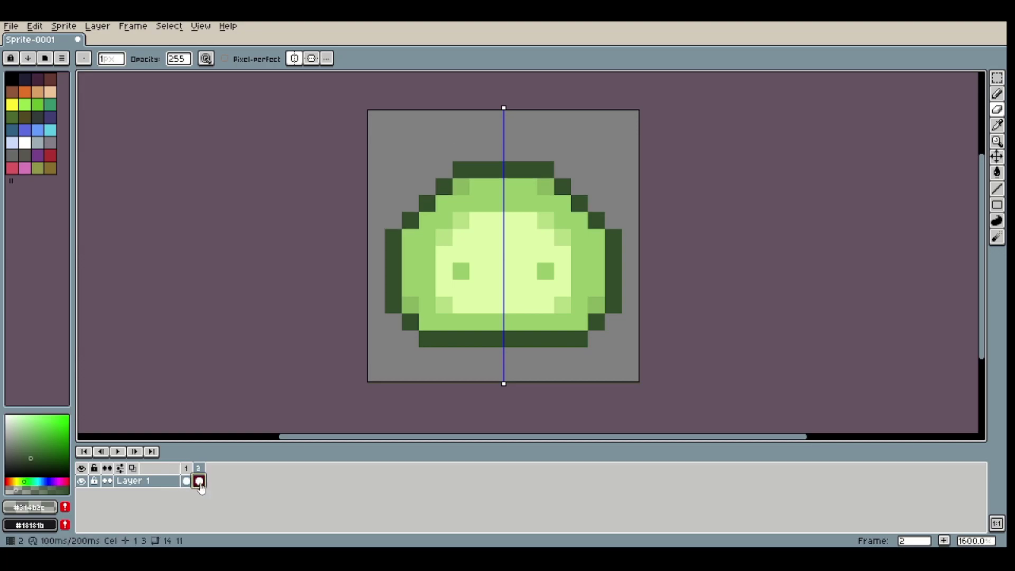
Step: Add a third frame, move its pale highlight with both eyes down one pixel, and deselect
click(944, 540)
key(m)
drag(563, 305, 459, 221)
drag(493, 239, 494, 256)
click(178, 27)
click(180, 50)
Step: Sample the body green and fill the gap above the lowered highlight on frame 3 with mirrored pencil strokes
key(p)
key(Escape)
key(b)
alt+click(473, 202)
drag(443, 219, 500, 220)
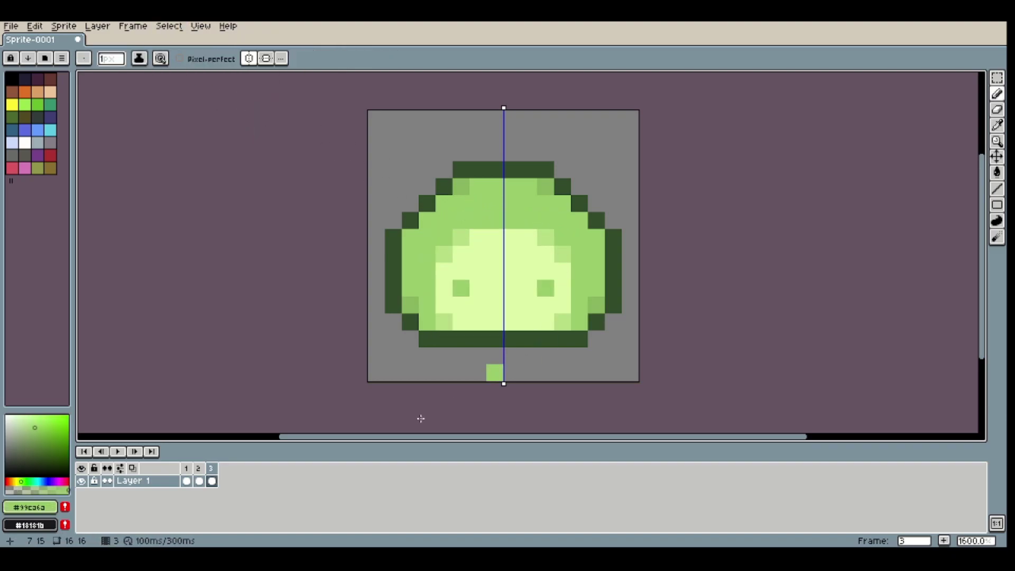
Step: Try duplicating frame 2's cel into the following frame
right_click(199, 469)
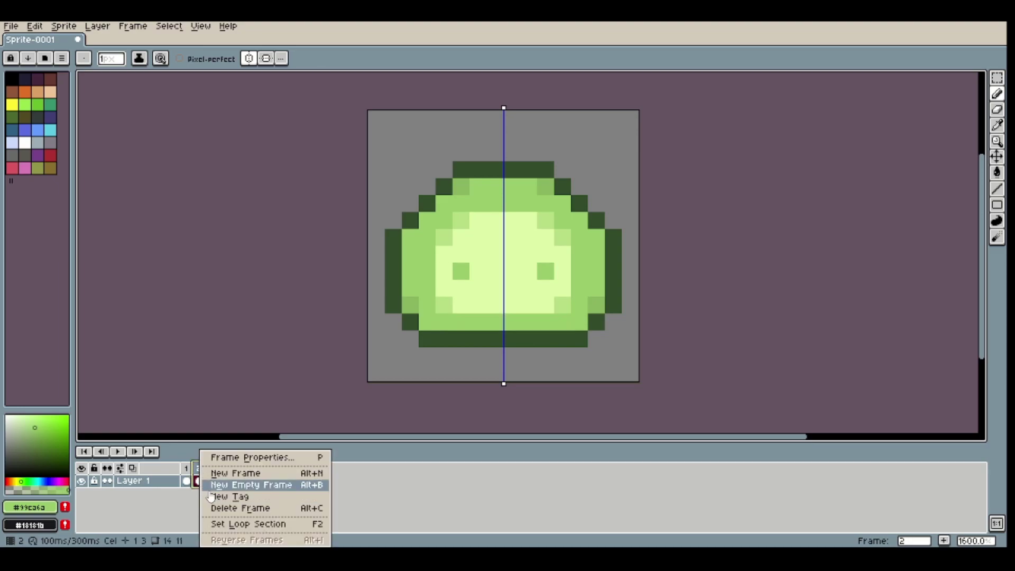
click(198, 482)
right_click(200, 482)
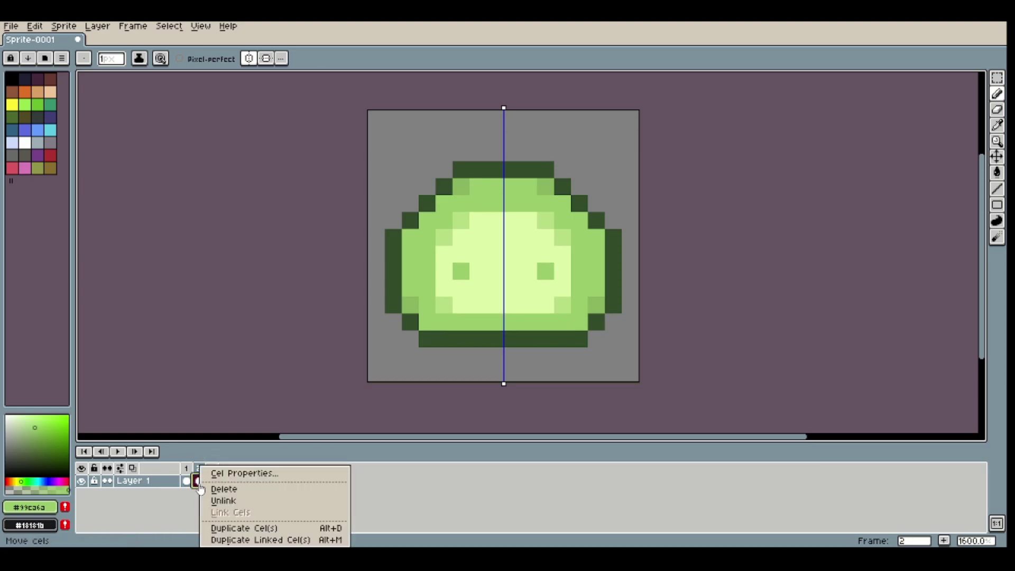
click(227, 528)
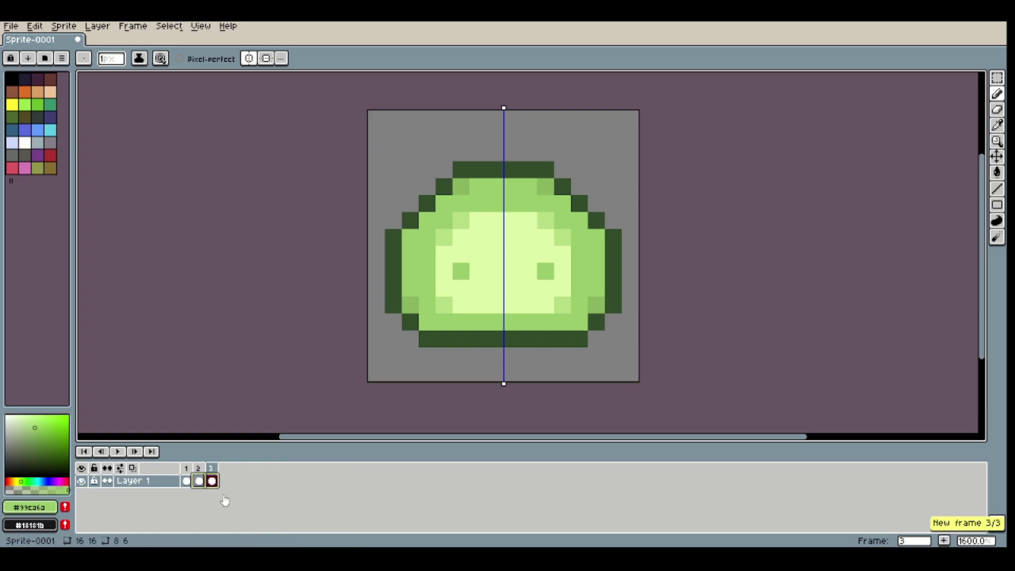
right_click(199, 482)
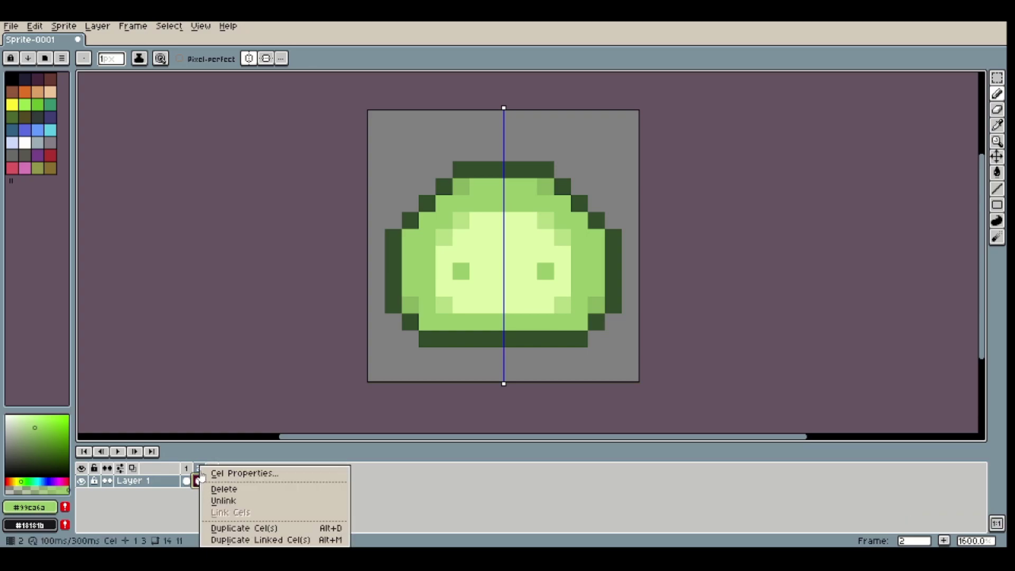
click(199, 482)
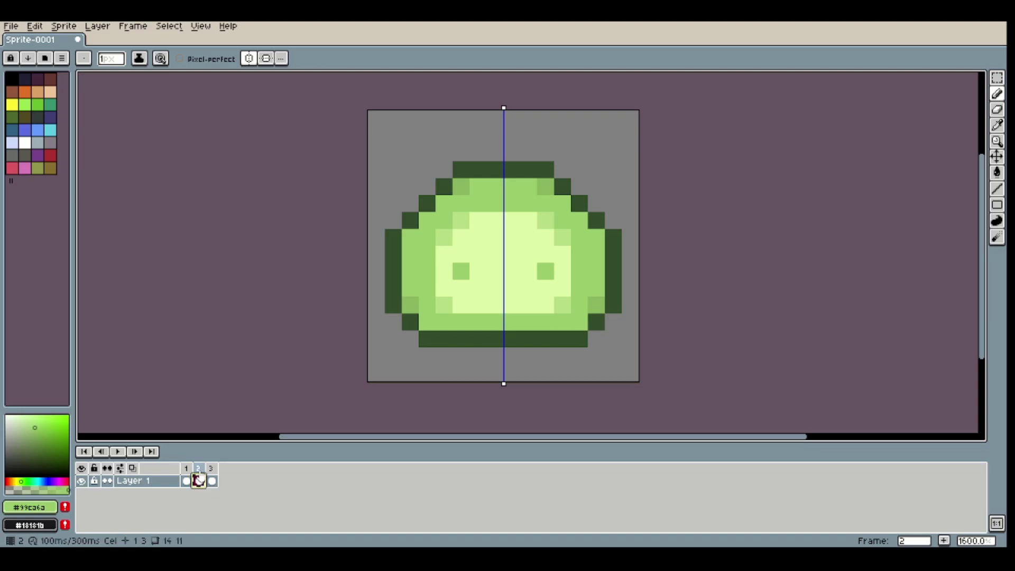
Step: Insert a copy of frame 2 as a new frame and move it to the end of the timeline as frame 4
right_click(199, 472)
key(Escape)
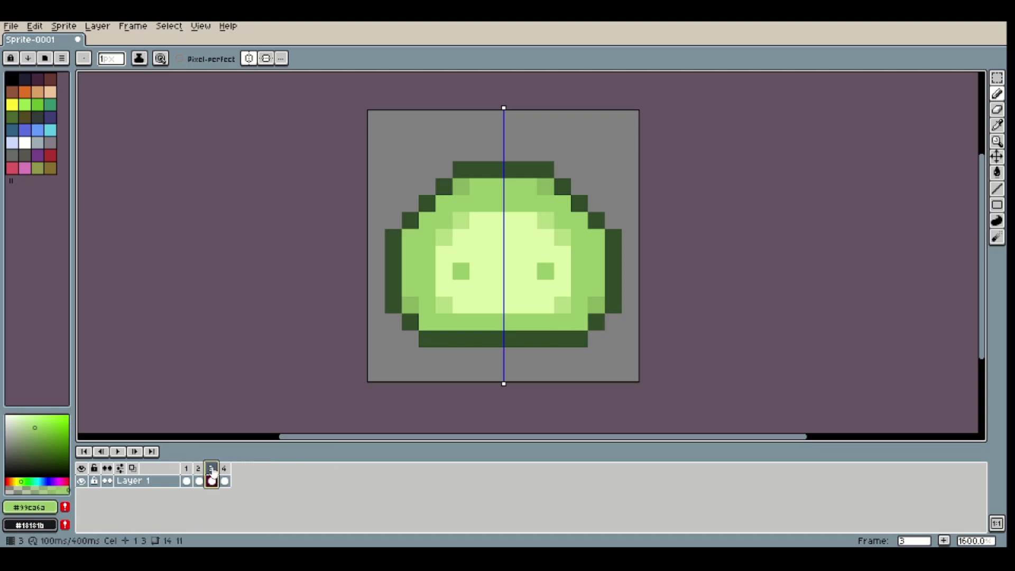
right_click(203, 471)
key(Escape)
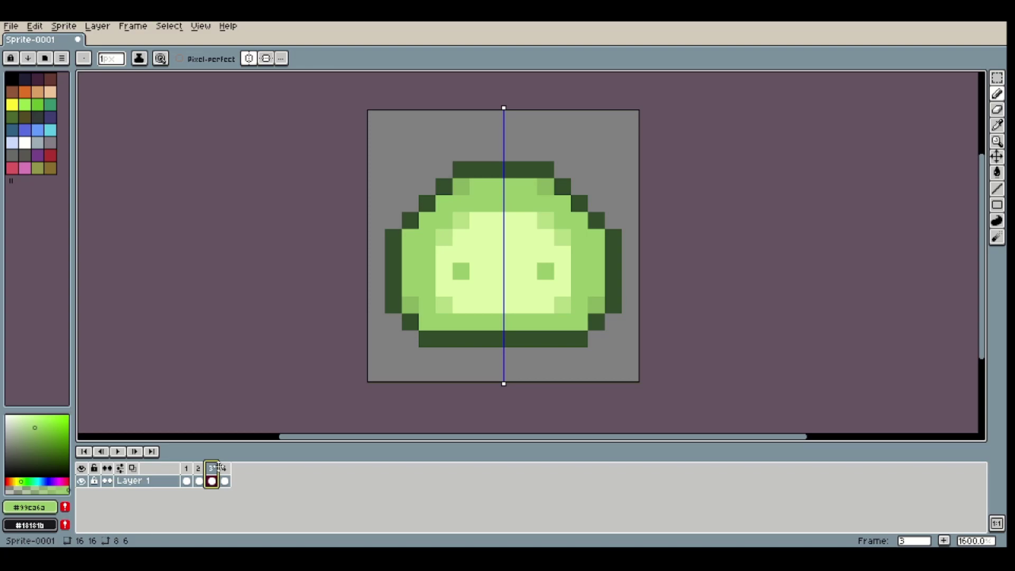
drag(232, 468, 233, 468)
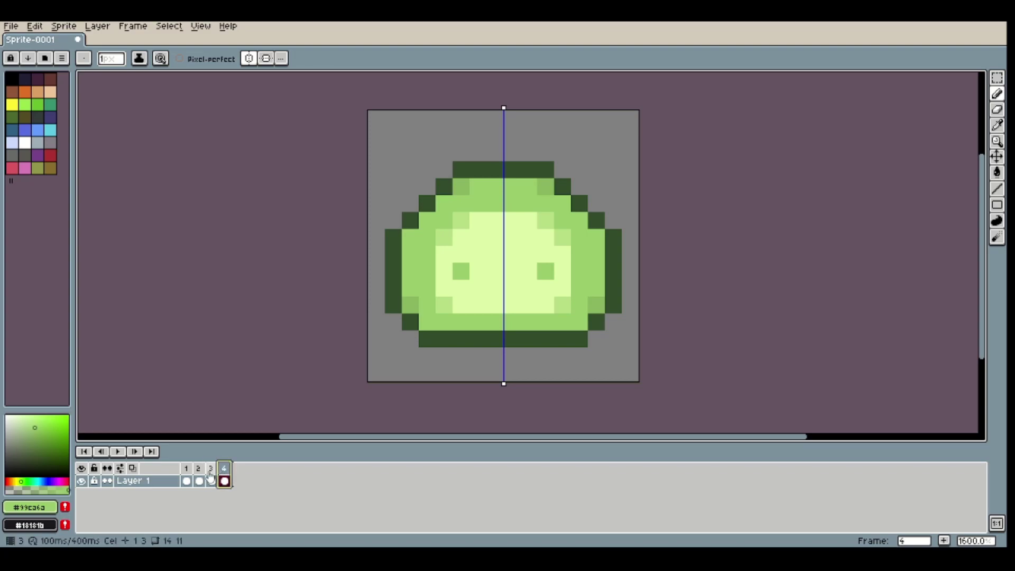
Step: Compare frames 3, 4 and 1, and play the four-frame animation to check its motion
click(212, 480)
click(225, 480)
click(186, 480)
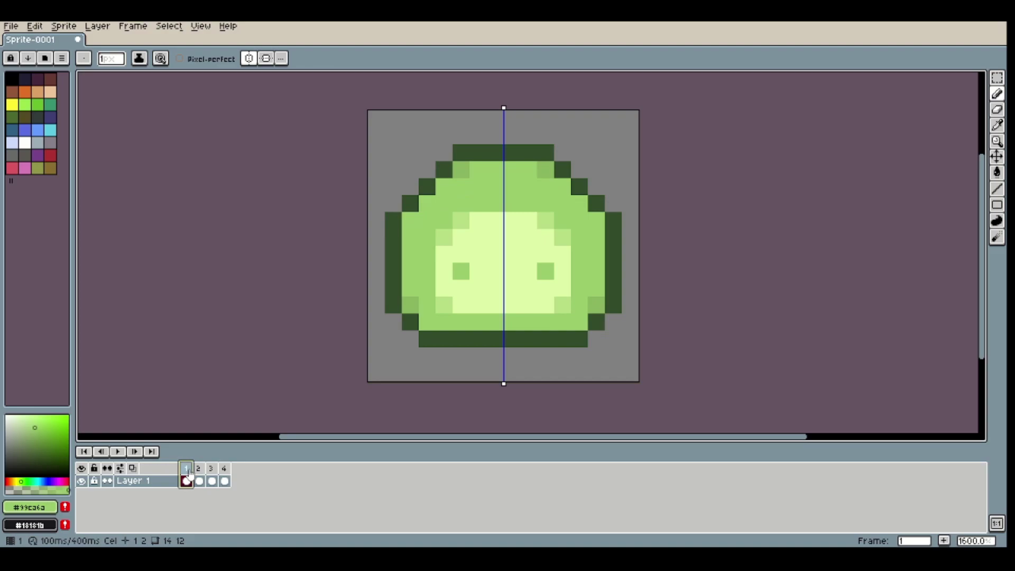
click(118, 452)
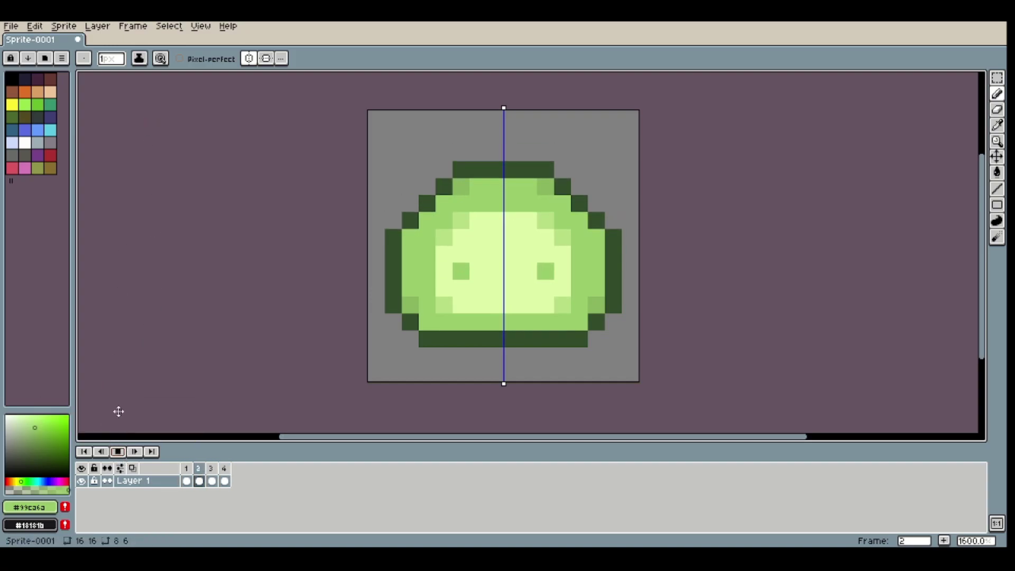
click(117, 450)
Step: Set the duration of frames 1 to 4 to 200 milliseconds
click(132, 26)
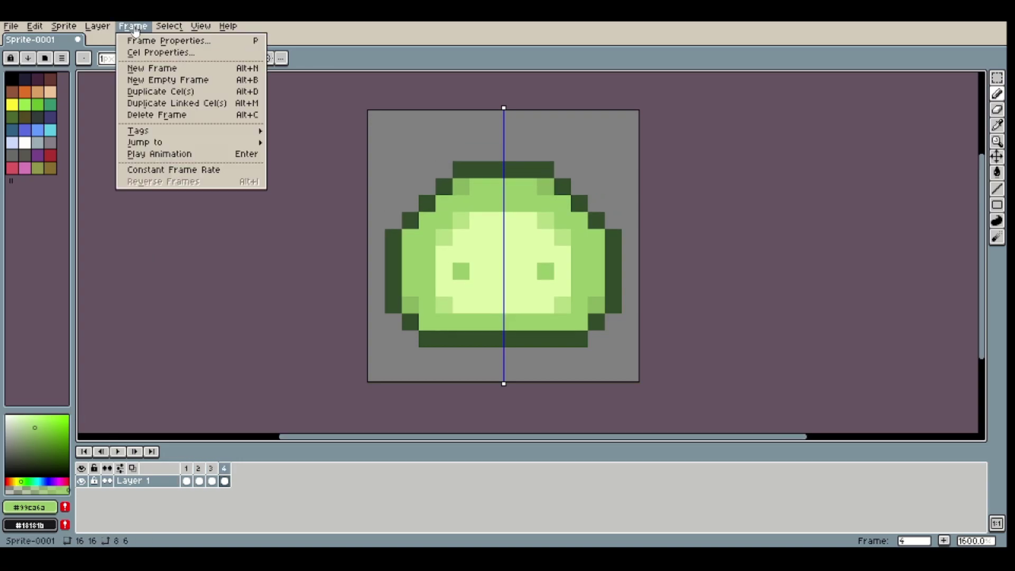
key(p)
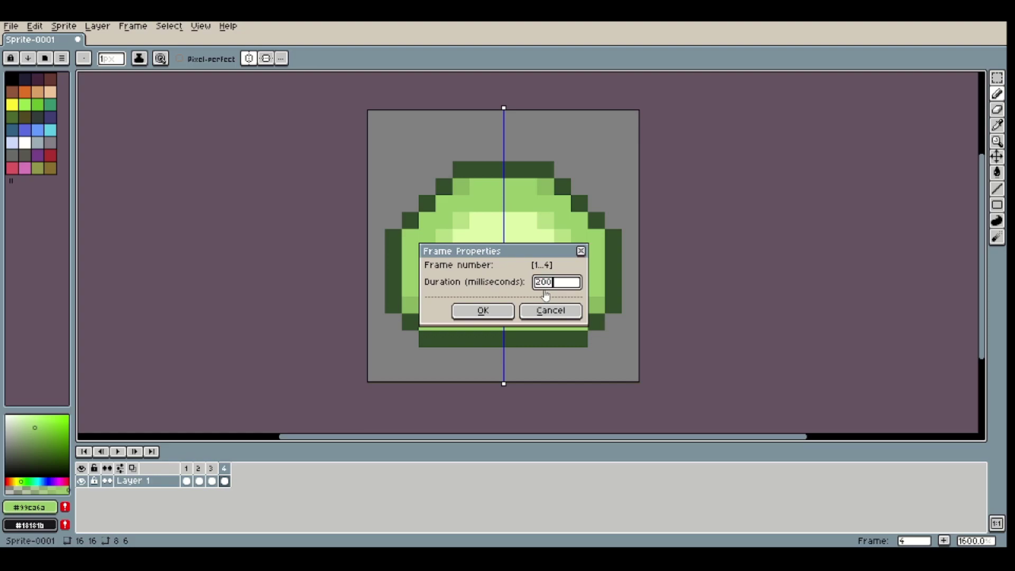
click(482, 310)
Step: Play the slowed animation again and inspect the slime's shape on frame 1
click(117, 451)
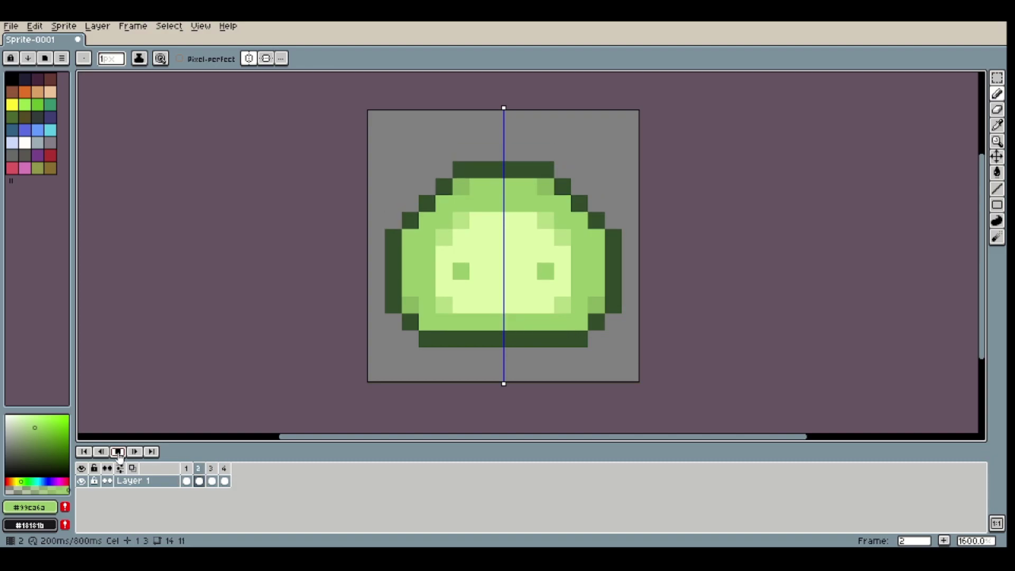
right_click(119, 456)
click(125, 416)
click(115, 451)
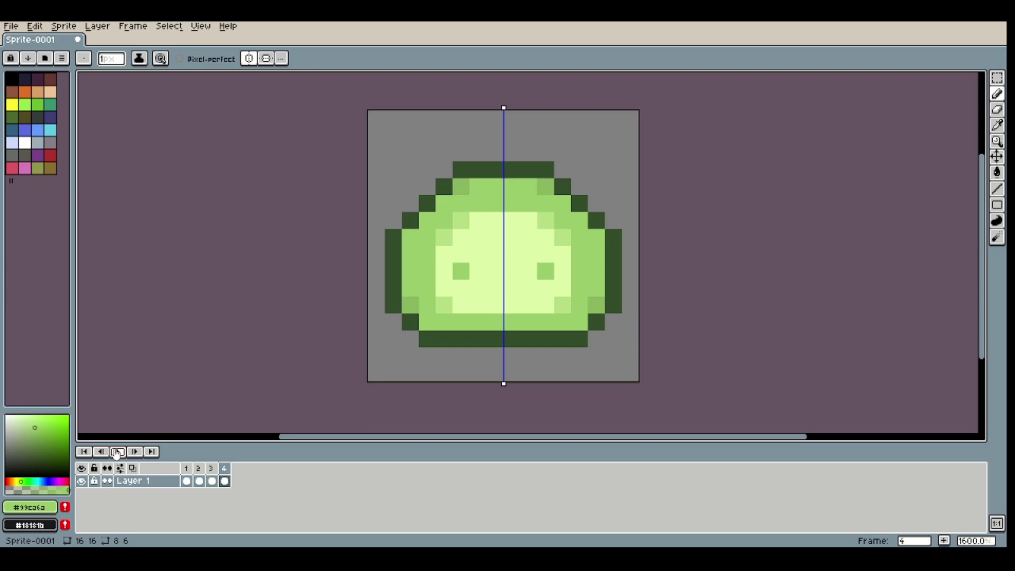
click(188, 468)
scroll(498, 155, up, 2)
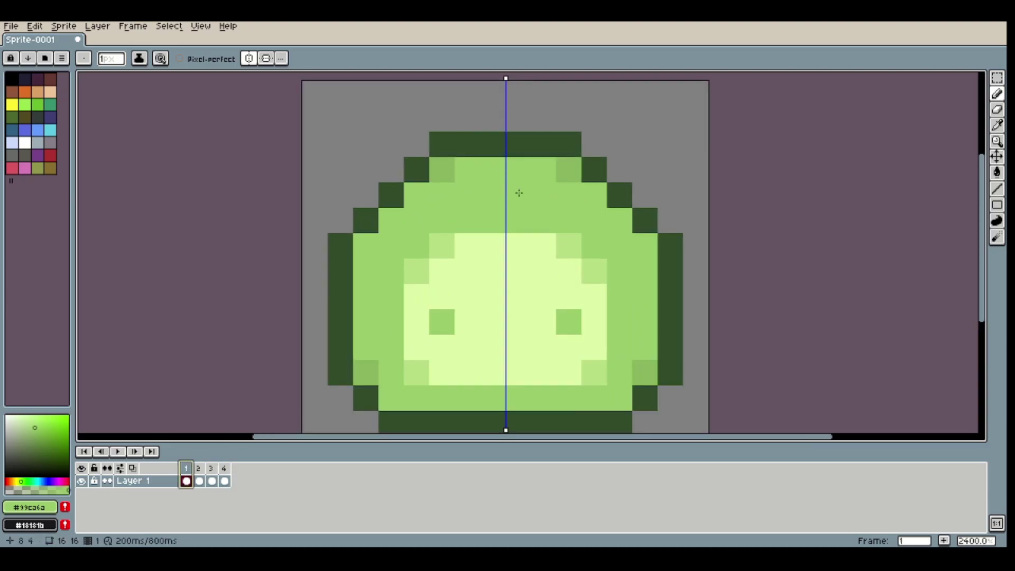
Step: Erase the mirrored middle outline pixels of the upper diagonals on frame 2
click(199, 480)
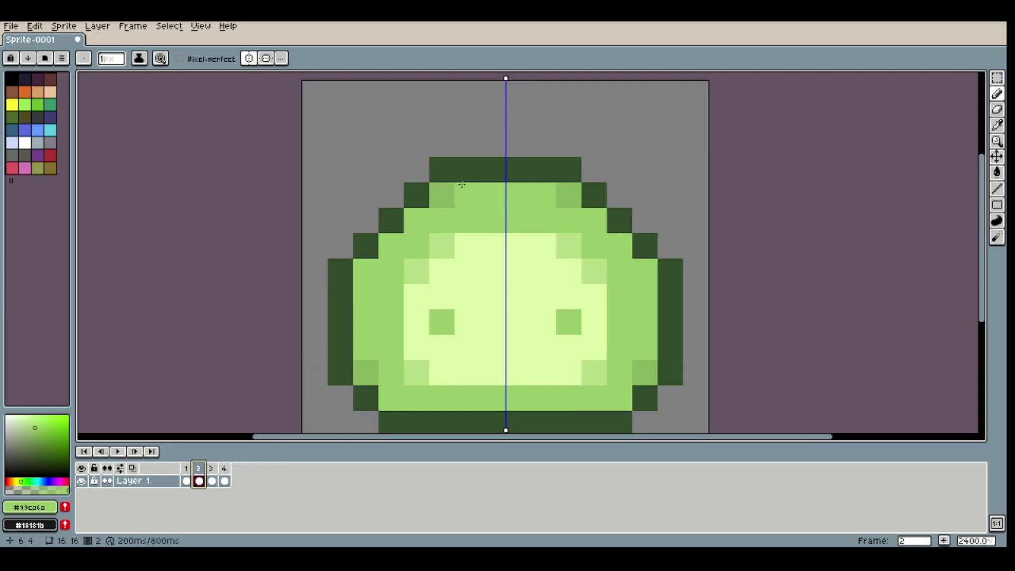
drag(484, 216, 490, 182)
key(e)
click(400, 180)
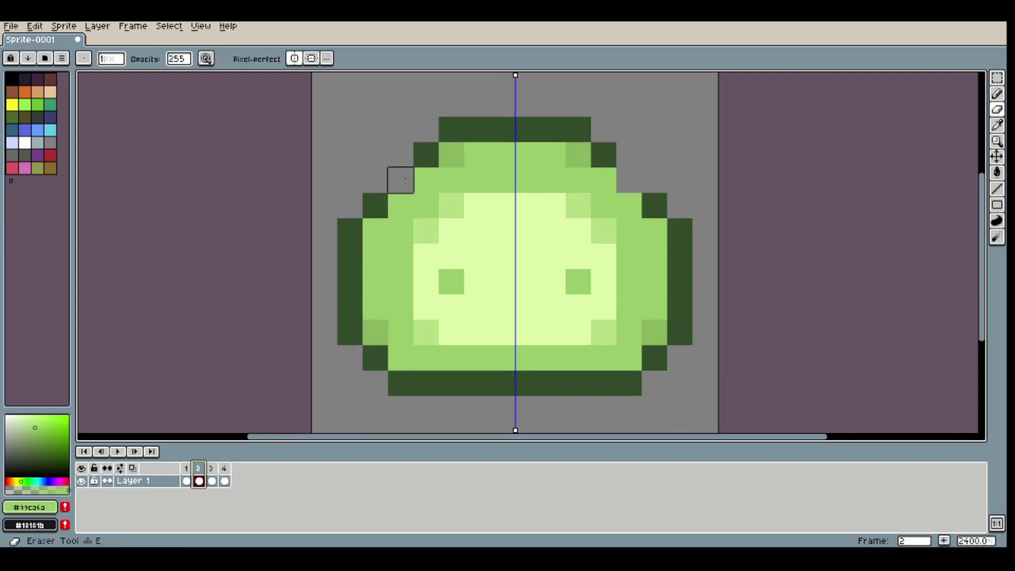
Step: Sample the dark green outline colour and redraw frame 2's mirrored shoulders one pixel further inward and down
key(p)
key(Escape)
key(i)
click(425, 150)
key(b)
click(422, 174)
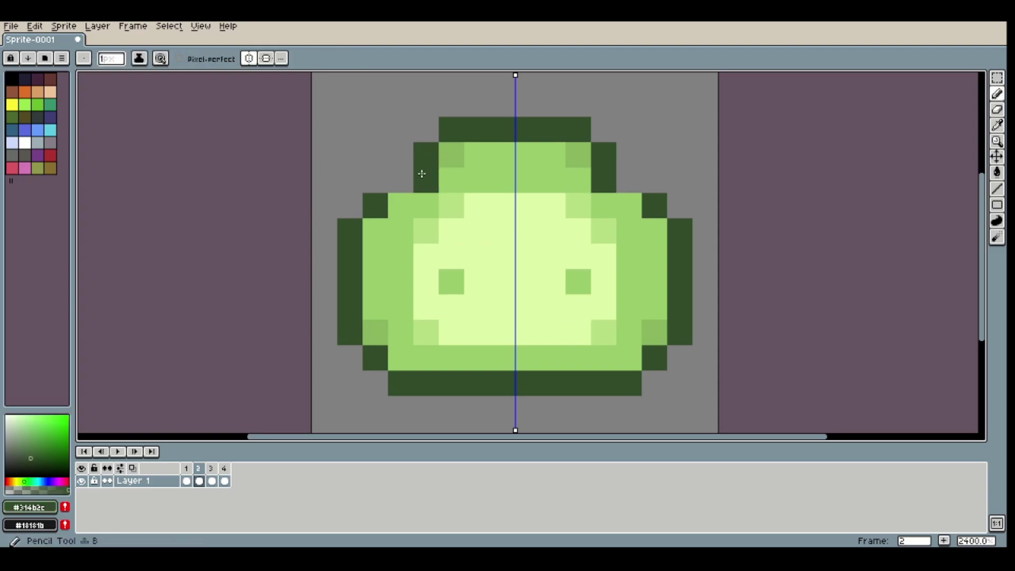
click(401, 206)
scroll(592, 198, down, 2)
scroll(627, 160, down, 3)
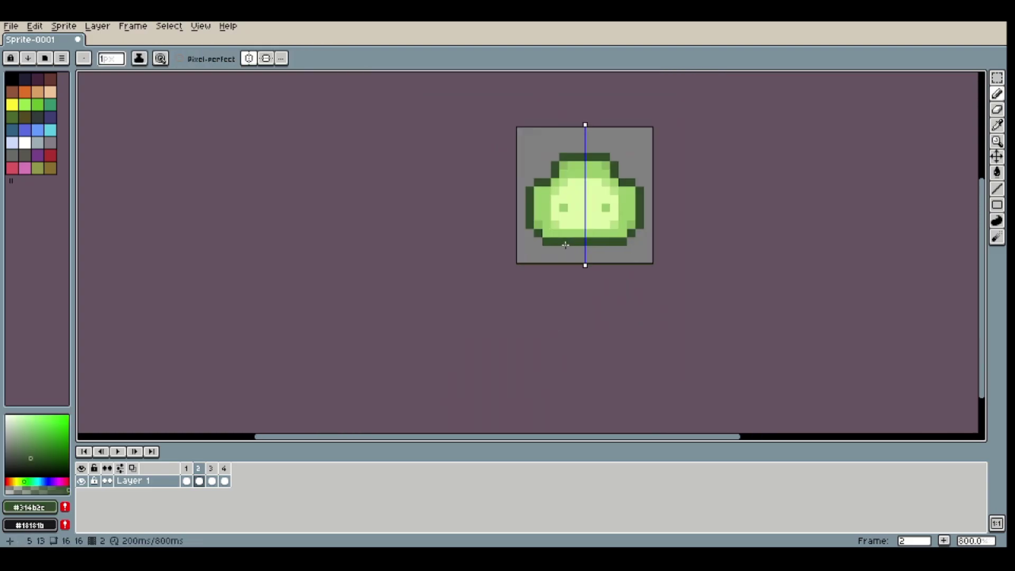
Step: On frame 3, select the slime's upper rows, move them down one pixel, deselect, and compare with frame 2
click(212, 474)
scroll(569, 168, up, 3)
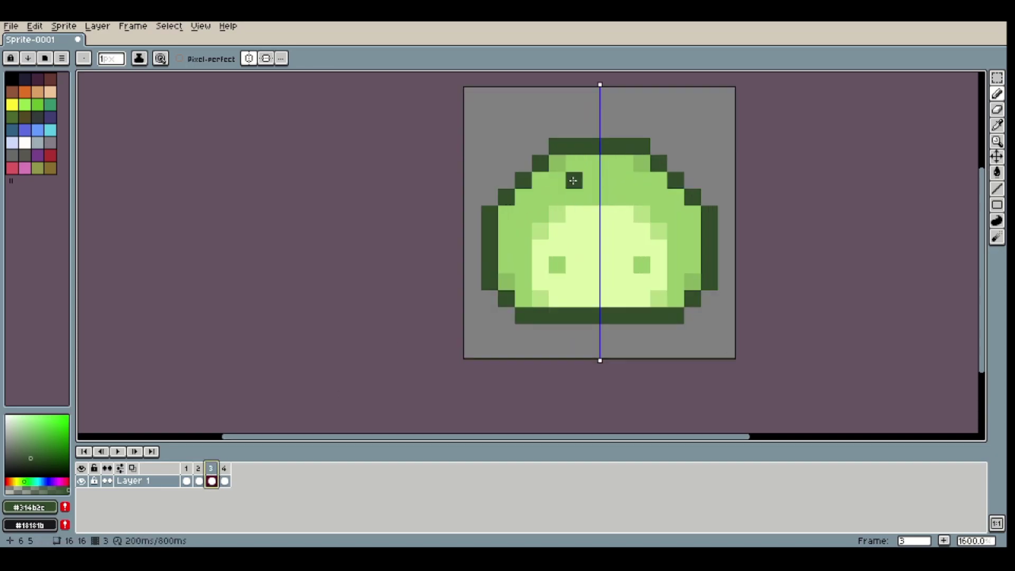
key(m)
drag(419, 151, 591, 216)
click(169, 25)
click(179, 49)
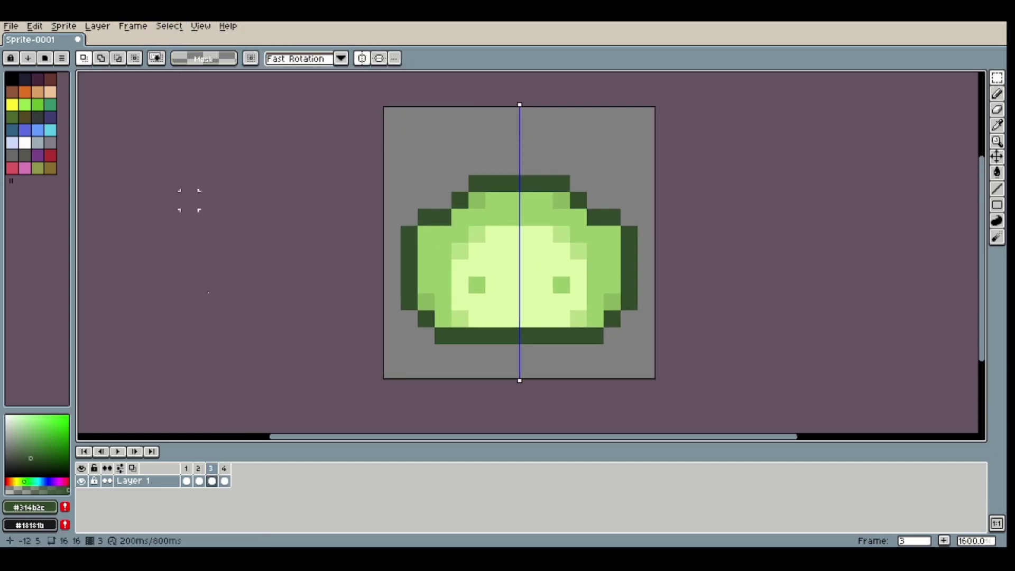
click(199, 480)
click(211, 480)
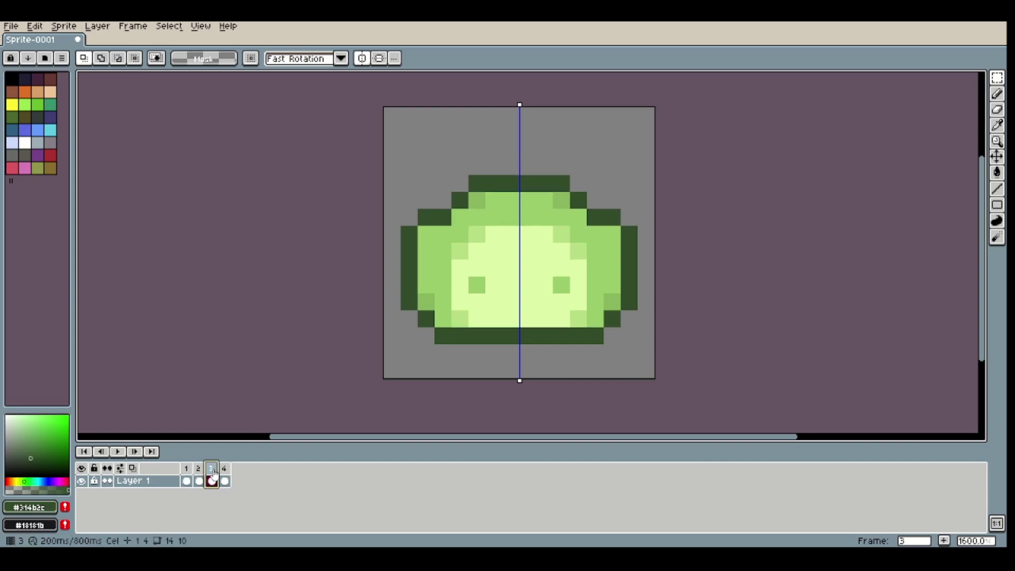
Step: Move the top two rows of frame 3's central dome down one more pixel and deselect
drag(458, 164, 579, 186)
drag(553, 185, 550, 201)
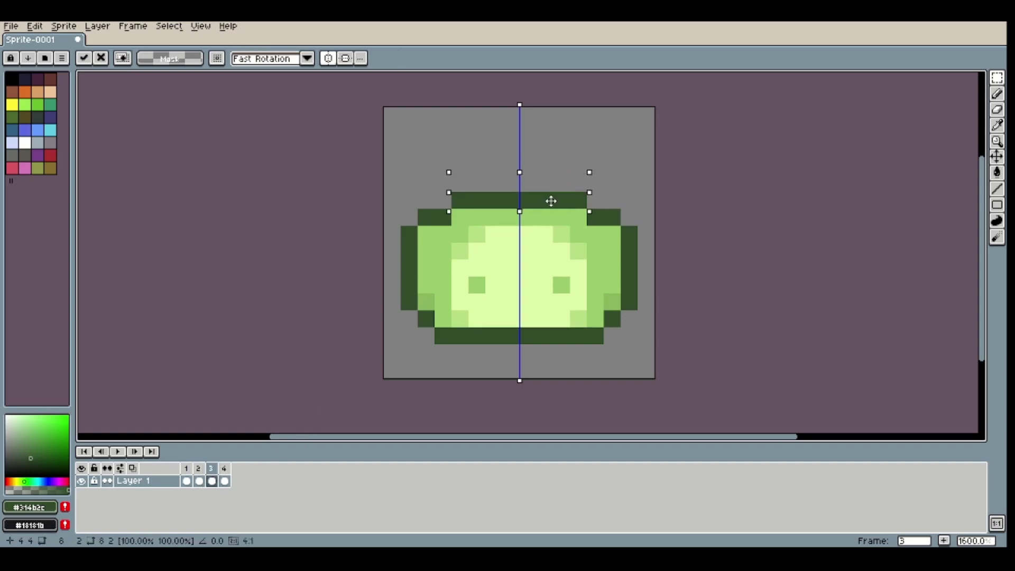
click(170, 26)
click(179, 50)
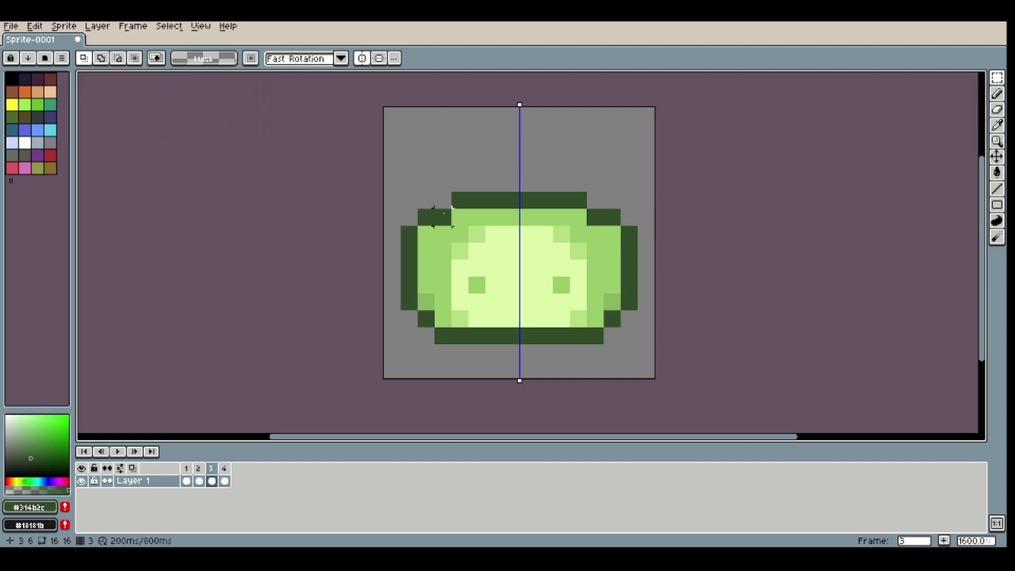
key(p)
key(Escape)
key(i)
click(477, 236)
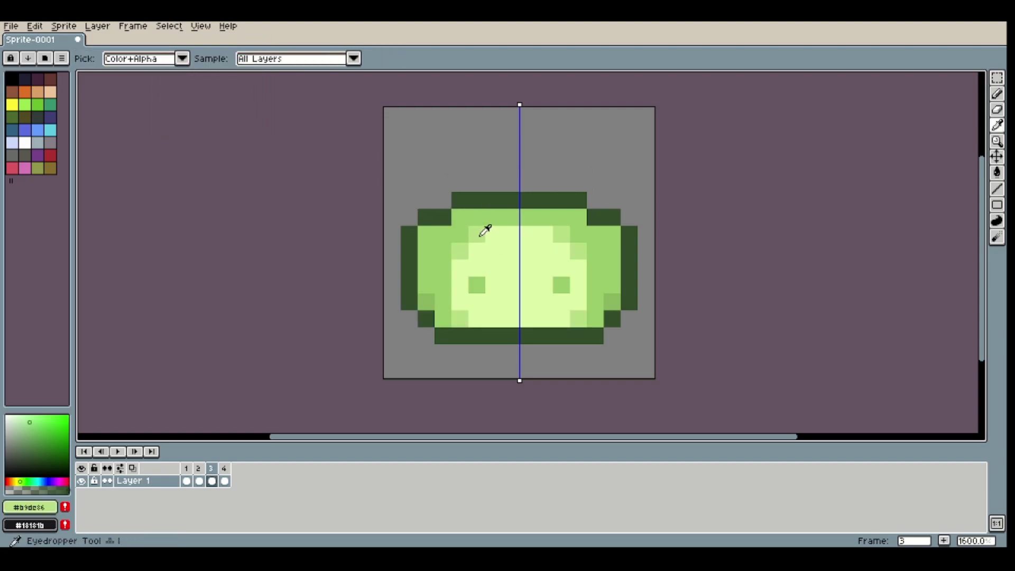
key(b)
key(i)
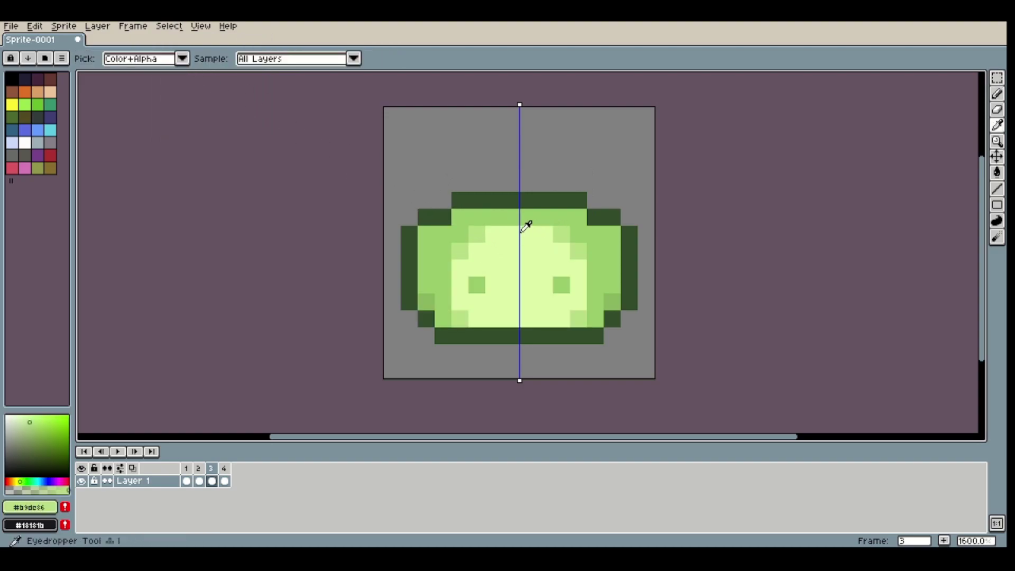
key(b)
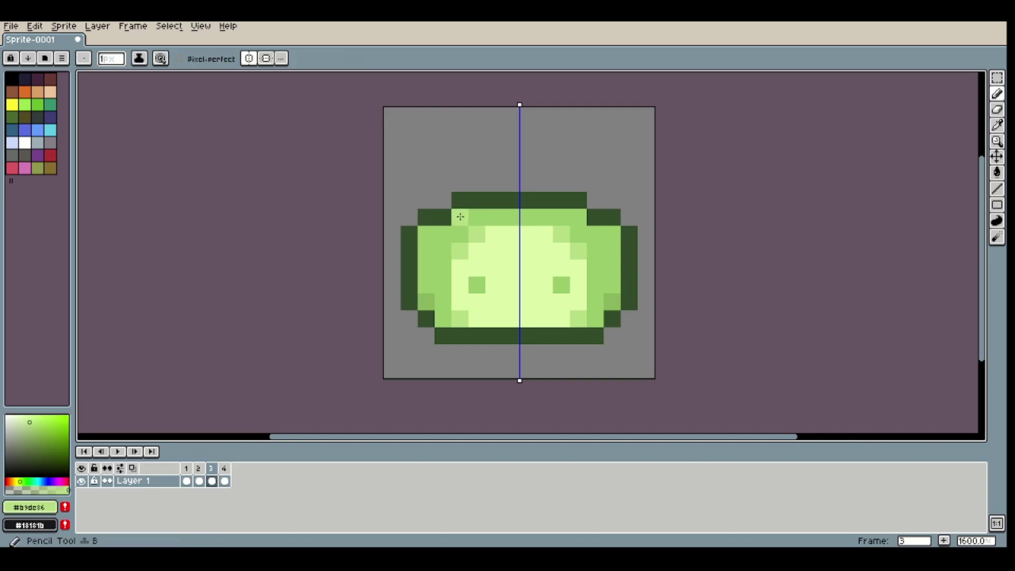
Step: Sample the darker body green from frame 3's lower corner and paint mirrored shading pixels inside its upper corners
key(i)
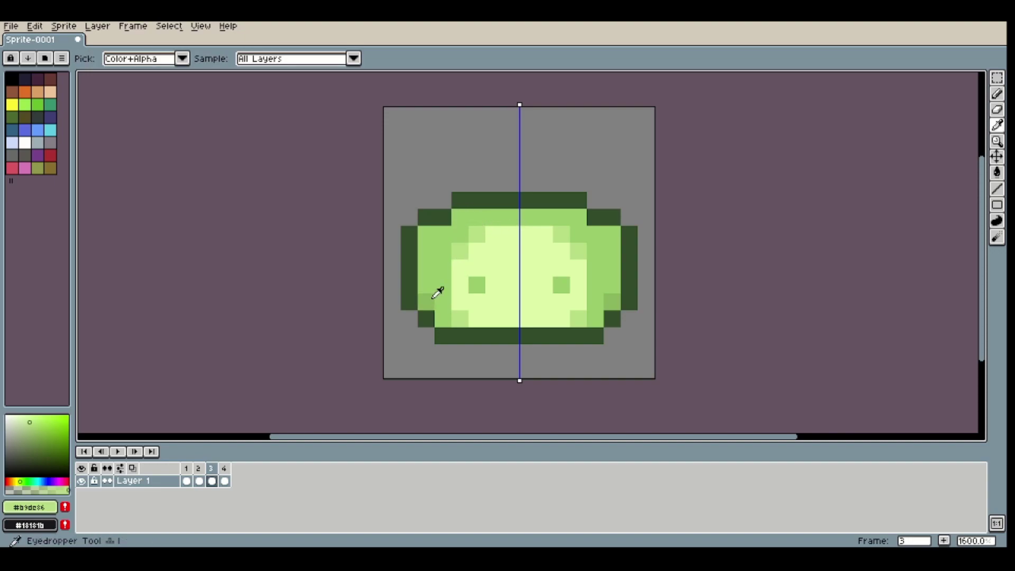
click(433, 297)
key(b)
click(458, 221)
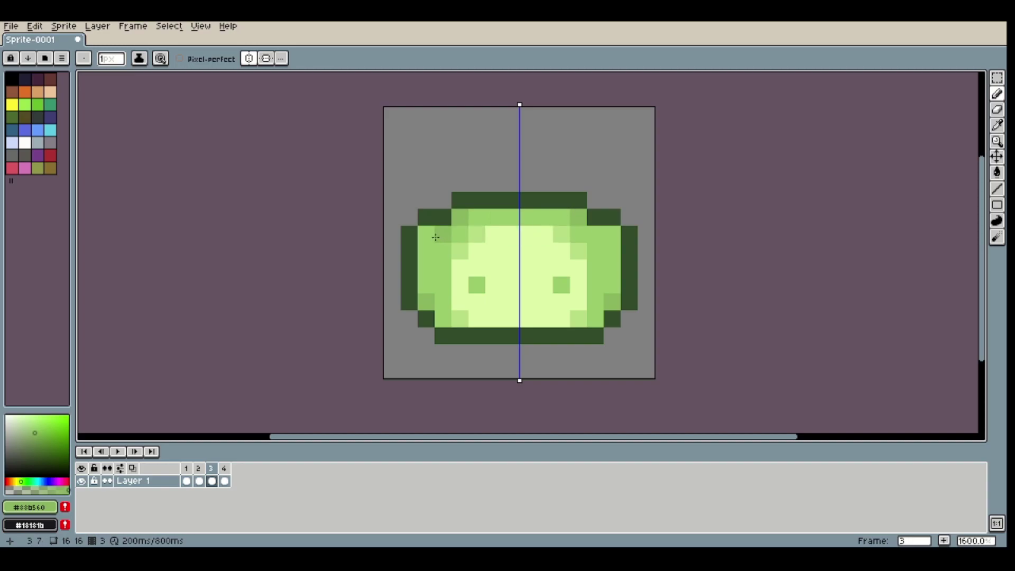
Step: Compare frame 4's slime shape with frames 1 and 3
scroll(562, 255, down, 4)
click(224, 480)
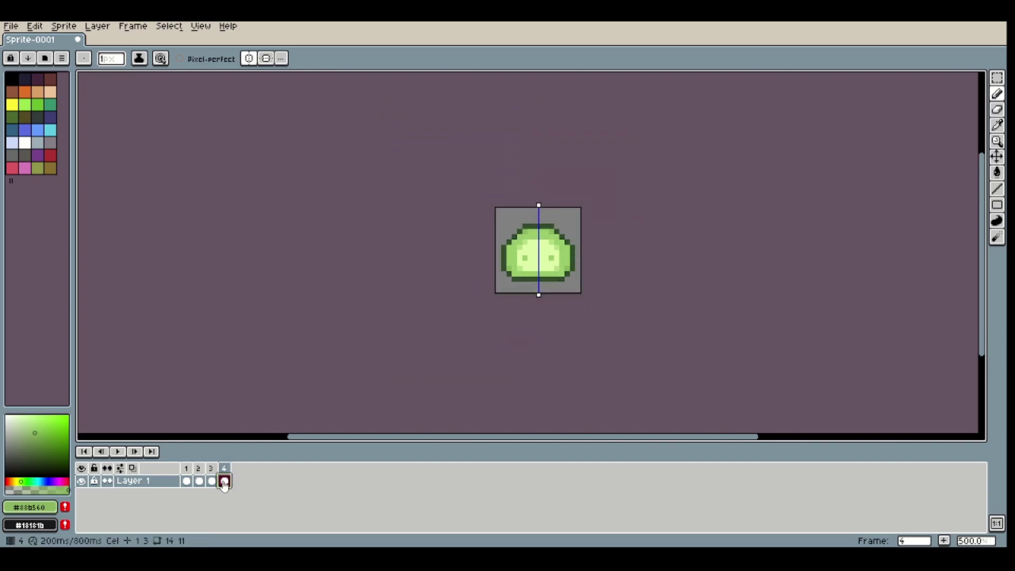
click(186, 481)
click(212, 480)
click(224, 480)
scroll(579, 247, up, 7)
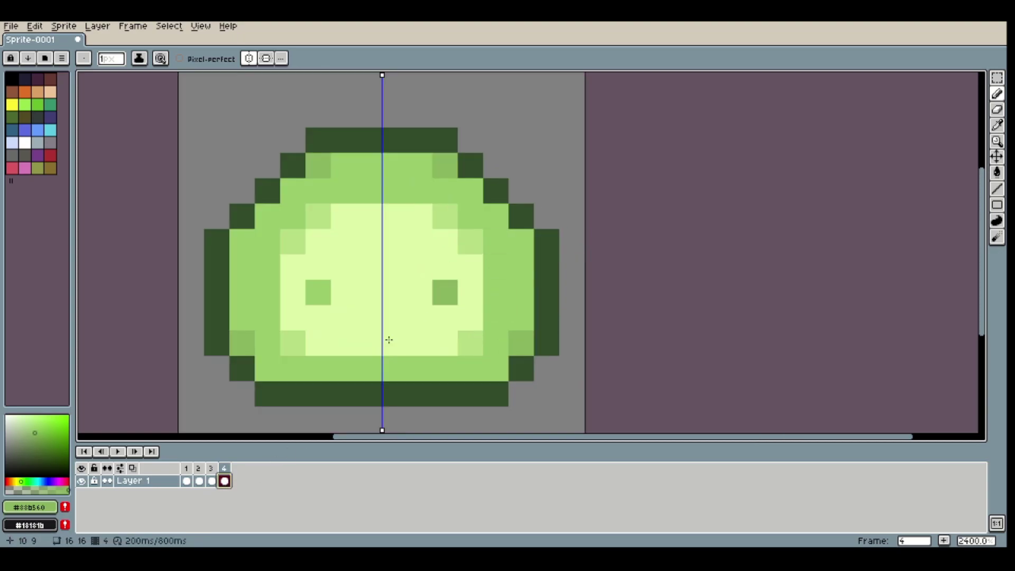
click(212, 480)
click(224, 481)
Step: On frame 4, select a 10×4-pixel area around the dome's top, move it down one pixel, and deselect
drag(413, 243, 435, 257)
key(m)
drag(314, 102, 476, 199)
key(Return)
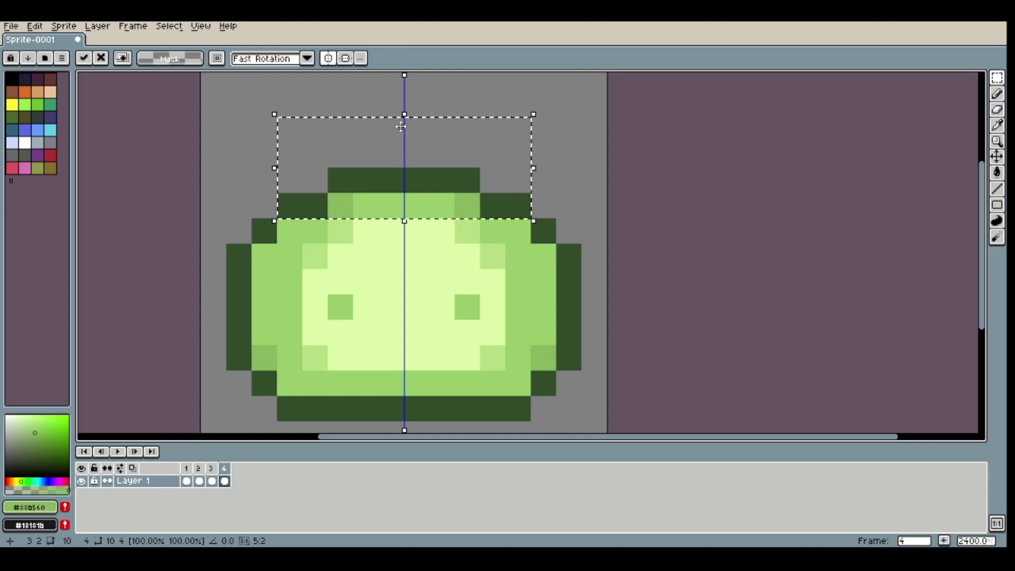
key(ctrl+d)
click(133, 26)
click(178, 43)
click(173, 27)
key(Escape)
click(498, 277)
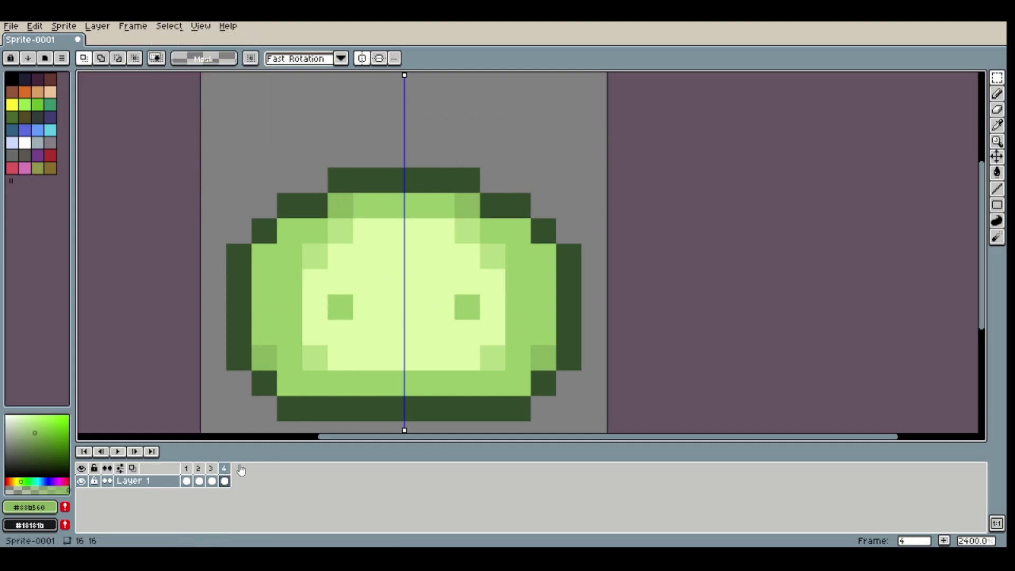
Step: Compare frame 4 with frames 2 and 3, move its top rows down one more pixel, and deselect
click(212, 468)
click(199, 469)
click(213, 469)
click(223, 468)
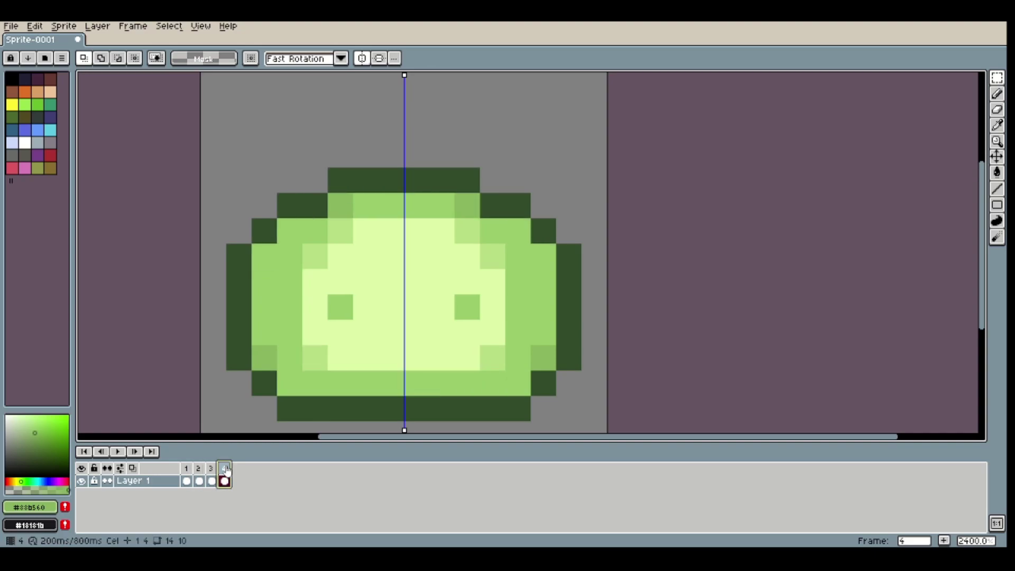
drag(290, 155, 439, 216)
drag(315, 129, 453, 210)
click(169, 26)
click(182, 52)
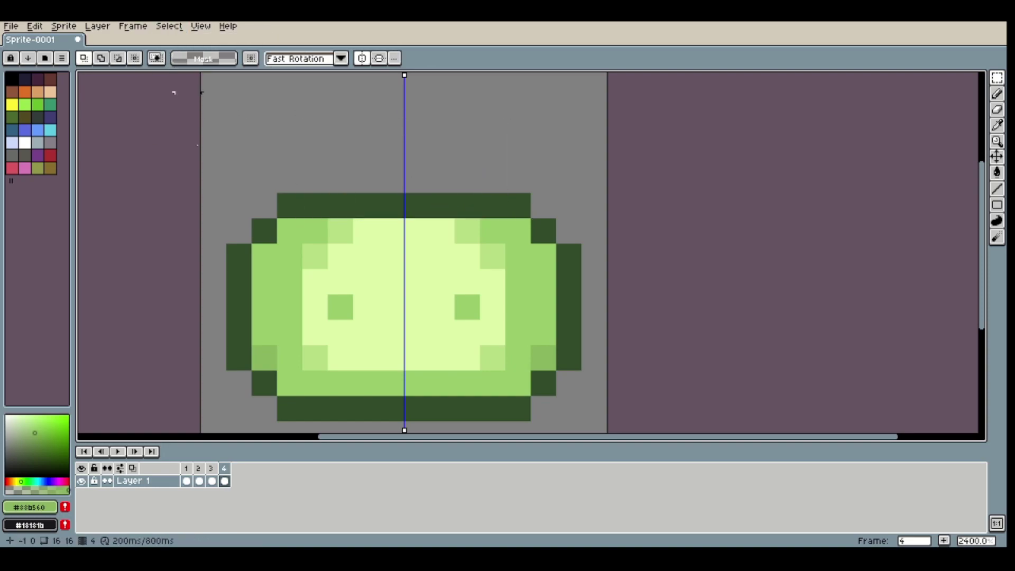
Step: Check frames 1 to 3, move the central 6×2-pixel part of frame 4's top edge down one pixel, and deselect
click(186, 469)
click(198, 468)
click(211, 468)
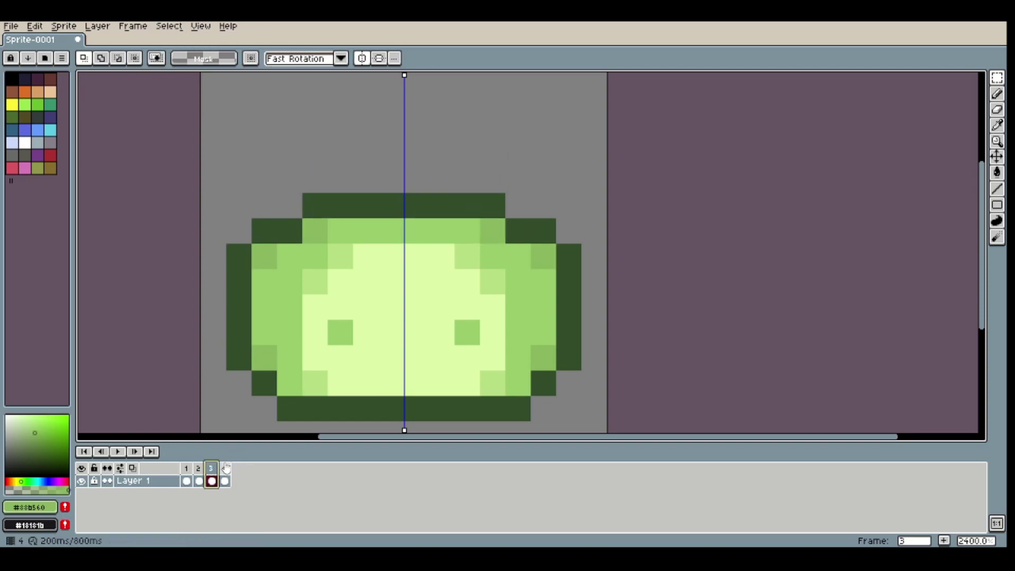
click(225, 468)
drag(340, 179, 427, 232)
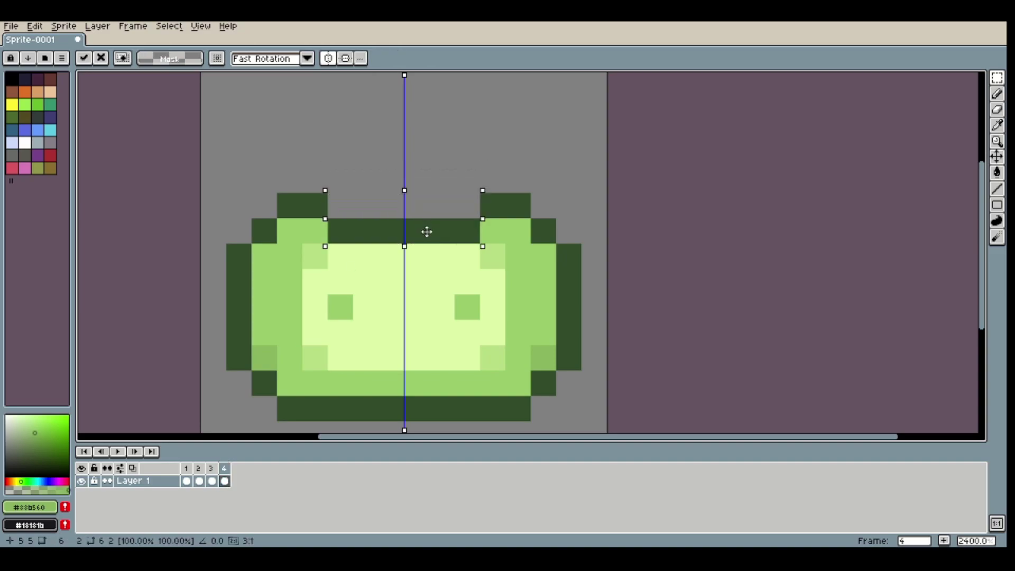
click(133, 26)
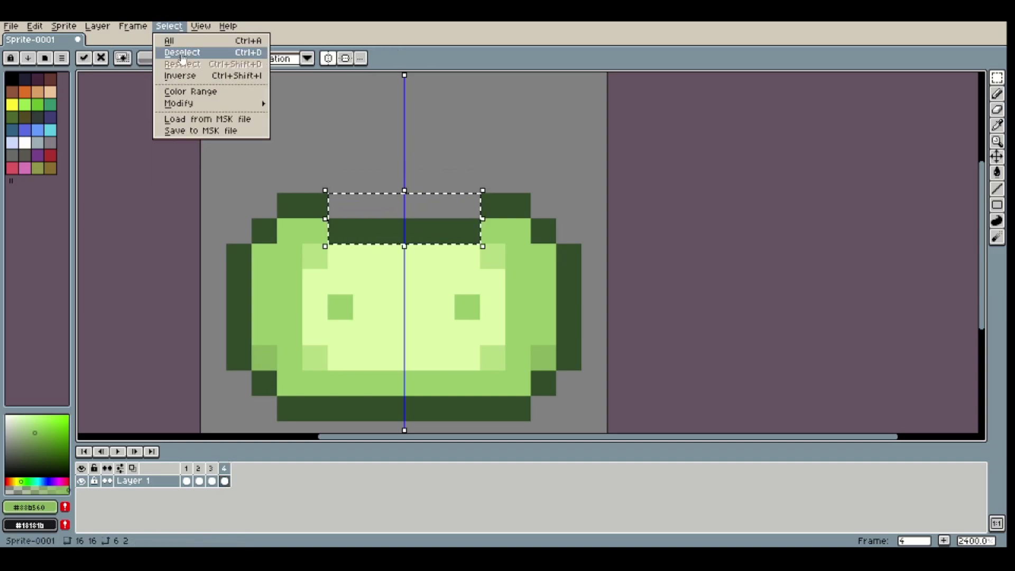
click(181, 51)
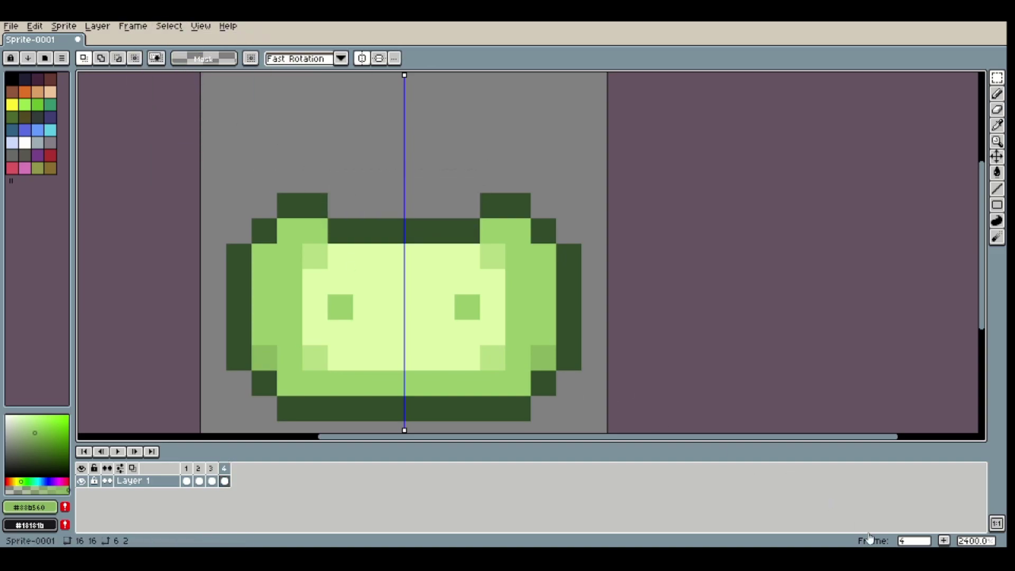
Step: Add frame 5 as a copy of frame 4, move its central top outline up one pixel, and deselect
click(943, 540)
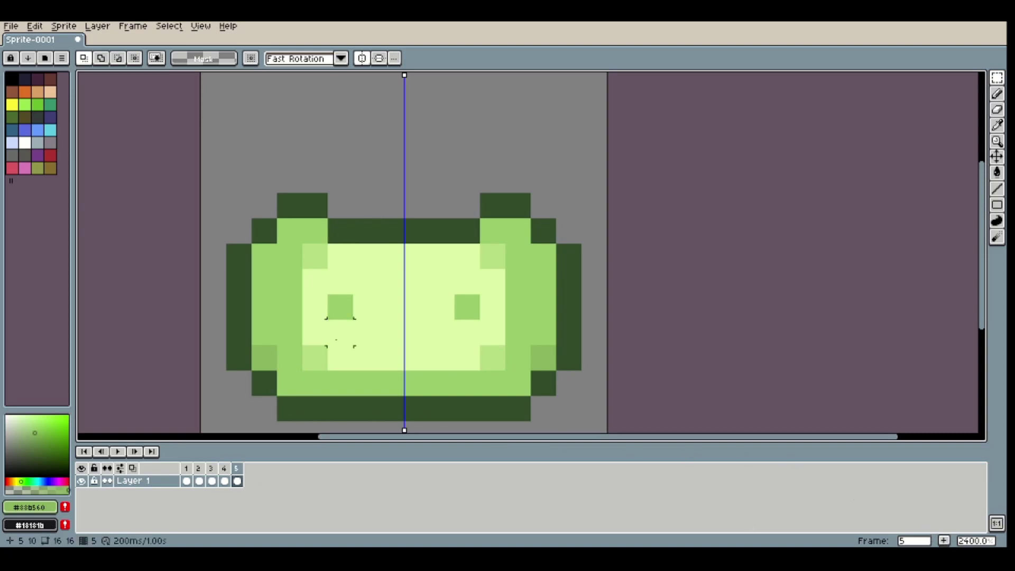
drag(326, 218, 479, 244)
drag(428, 224, 428, 199)
click(169, 26)
click(173, 49)
Step: Fill the gap below frame 5's top outline with sampled light-green end pixels and the pale belly colour between them
key(i)
click(317, 255)
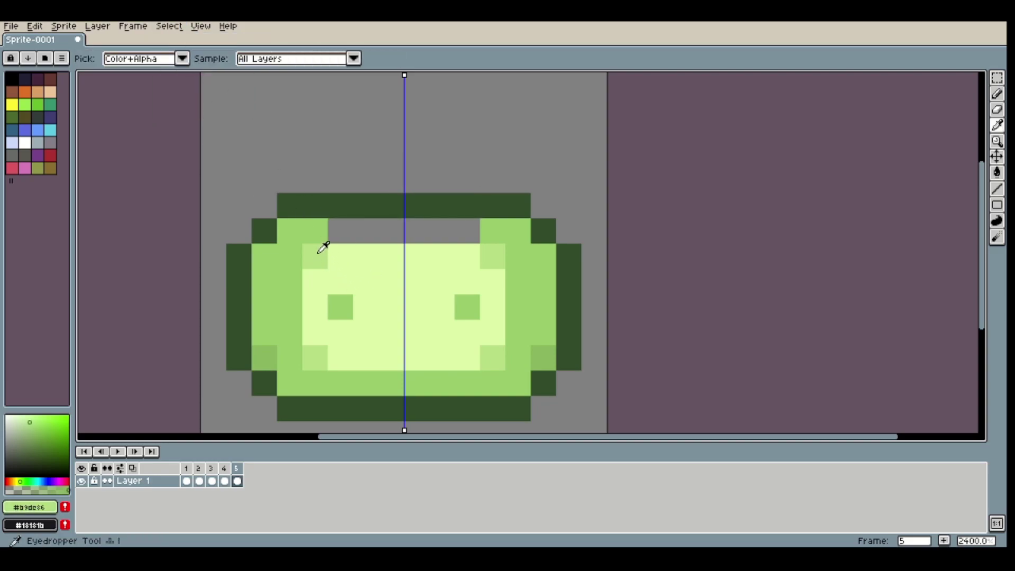
key(b)
click(341, 231)
key(i)
click(420, 255)
key(b)
drag(370, 235, 447, 233)
Step: Play back the five-frame animation to review the slime's squash motion, and stop it
click(225, 482)
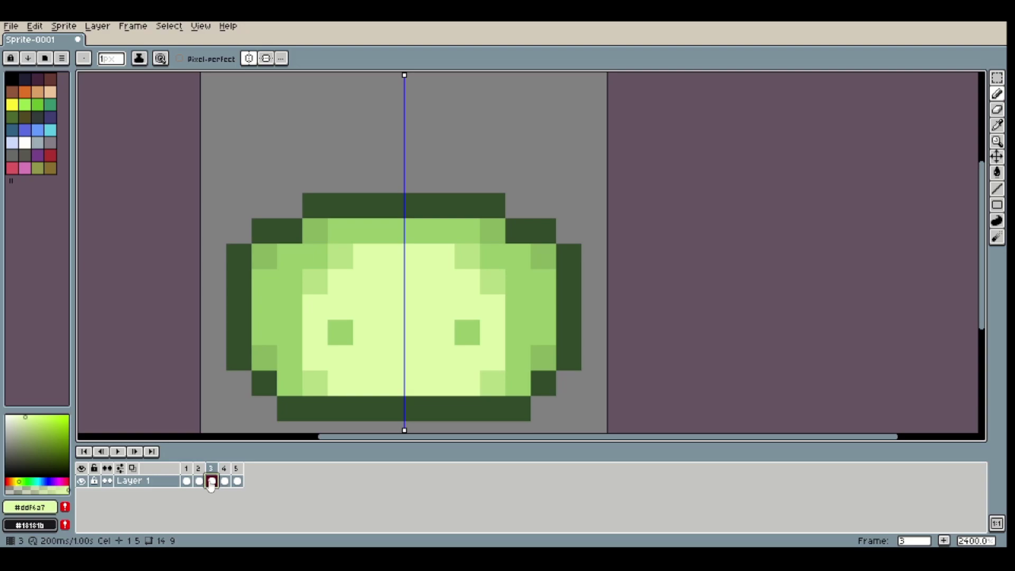
click(118, 451)
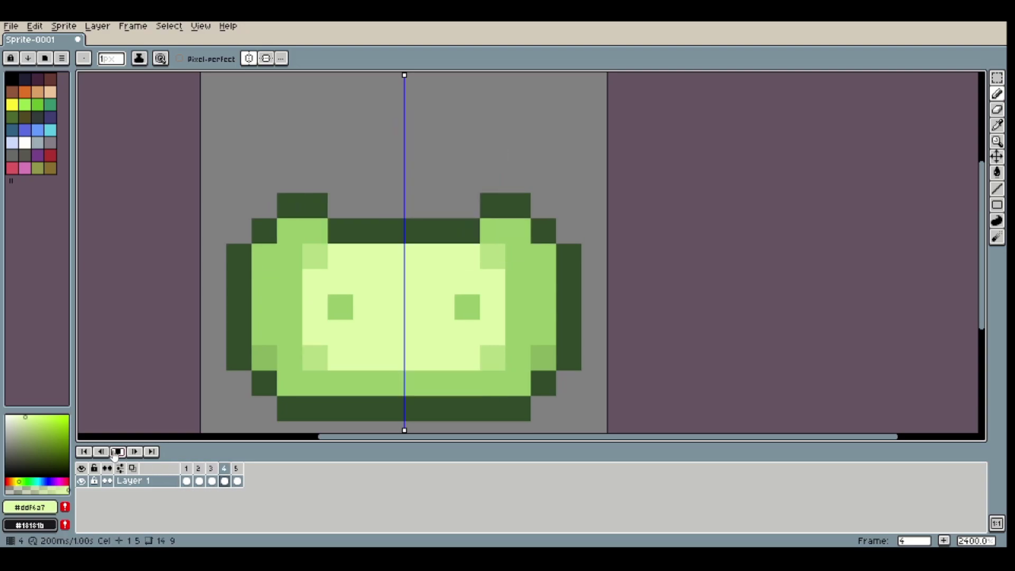
scroll(482, 292, down, 8)
scroll(482, 292, up, 3)
drag(482, 292, 497, 243)
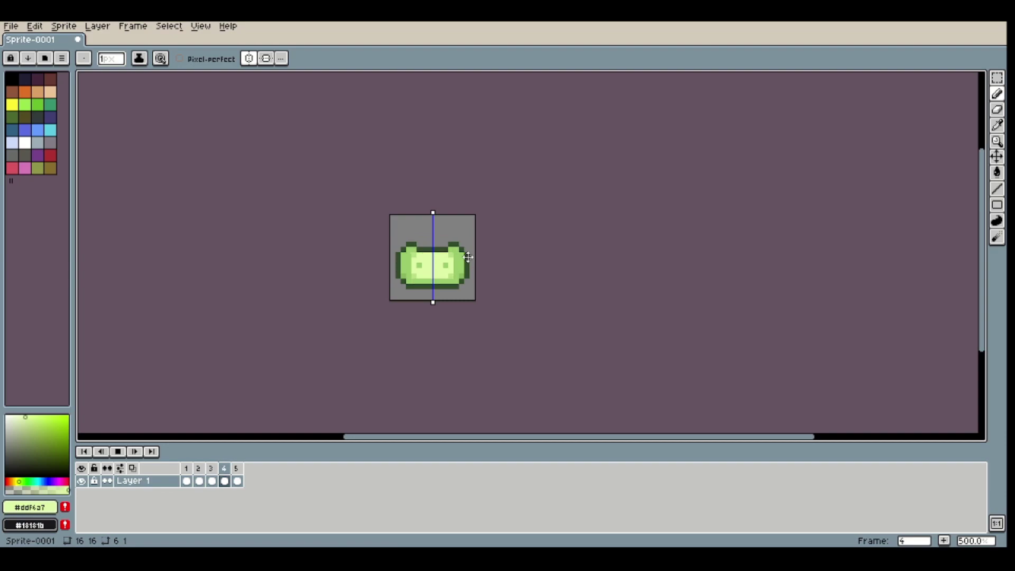
scroll(468, 255, up, 4)
click(129, 454)
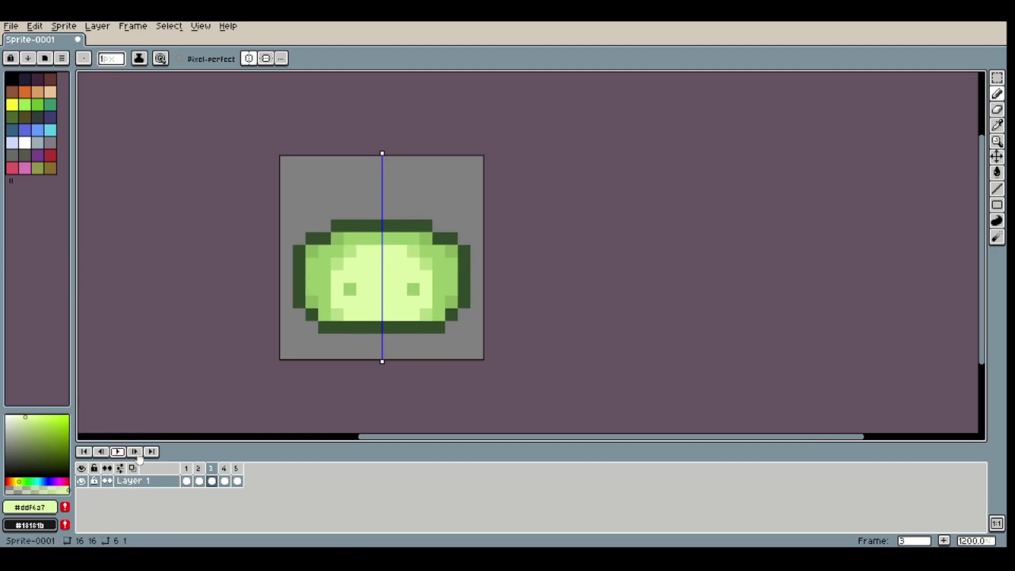
Step: Step through frames 1 to 4 to compare the slime's height and eye position
scroll(364, 313, up, 2)
click(186, 469)
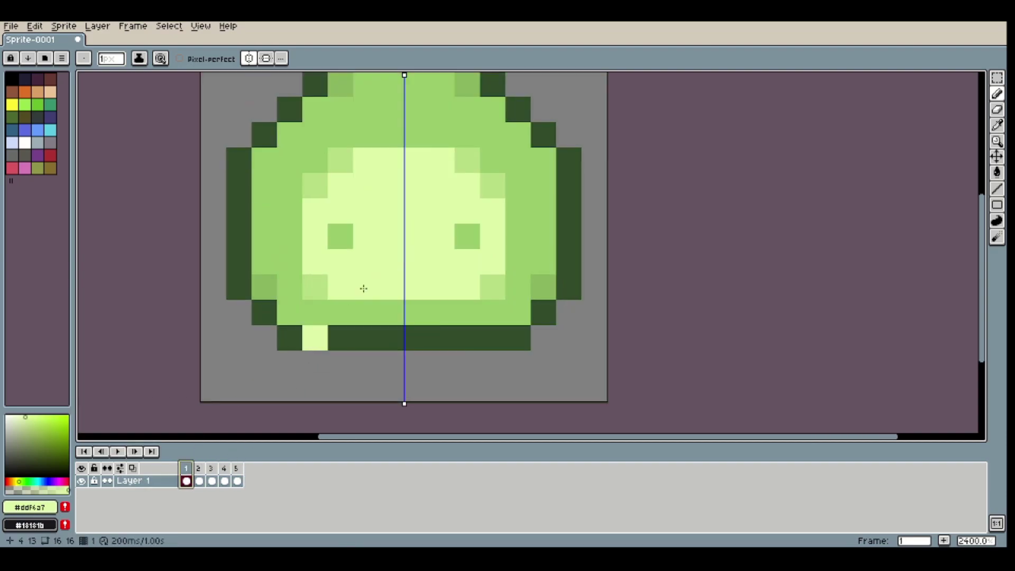
drag(390, 268, 380, 320)
click(199, 479)
click(210, 475)
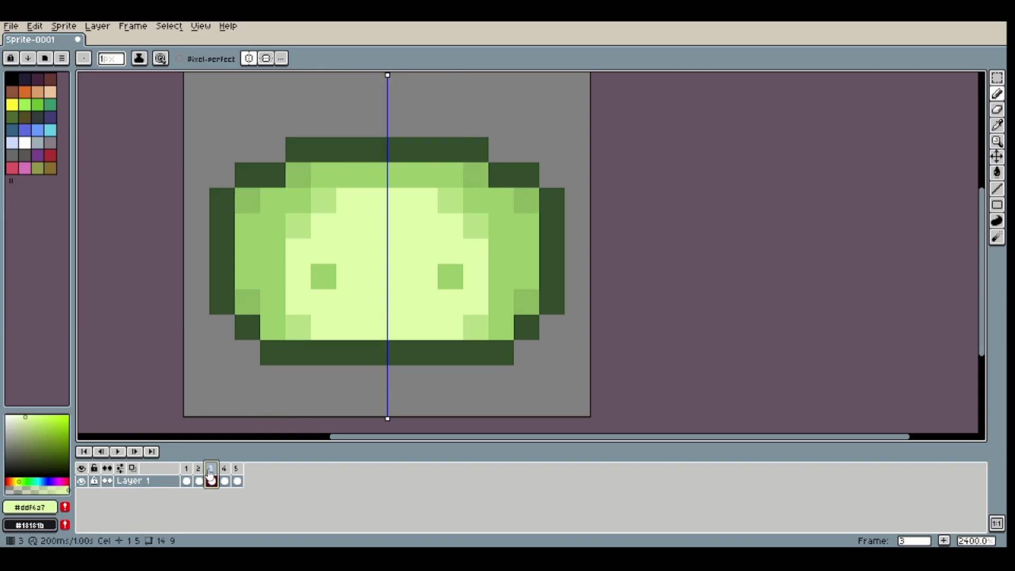
click(224, 469)
click(211, 469)
click(261, 300)
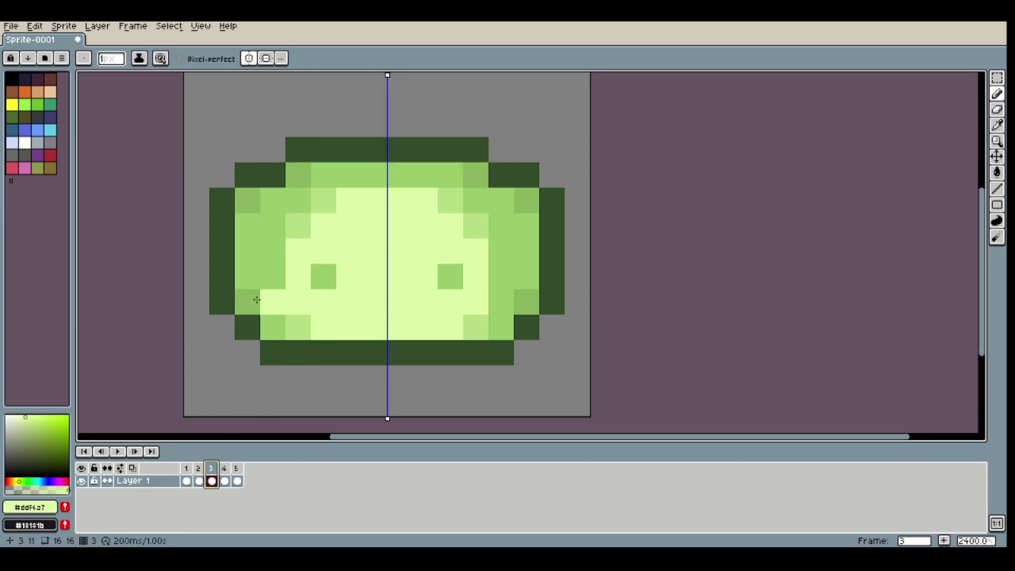
Step: On frame 3, select the full-width upper 7 rows of the slime, move them down one pixel, and deselect
key(m)
drag(199, 98, 595, 329)
mouse_move(537, 291)
mouse_down()
mouse_move(538, 315)
mouse_move(538, 292)
mouse_move(538, 303)
mouse_up()
click(627, 301)
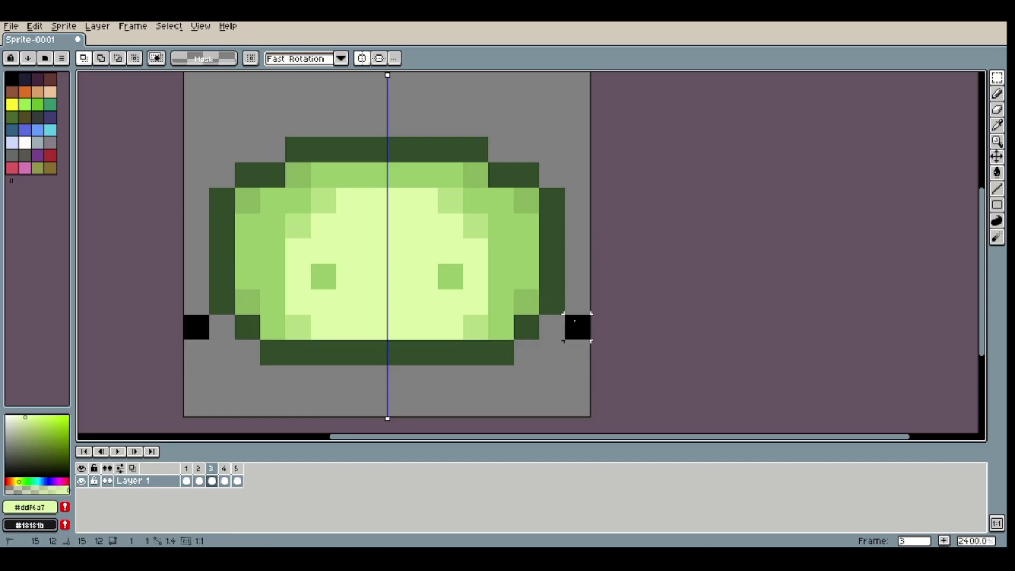
drag(577, 302, 185, 139)
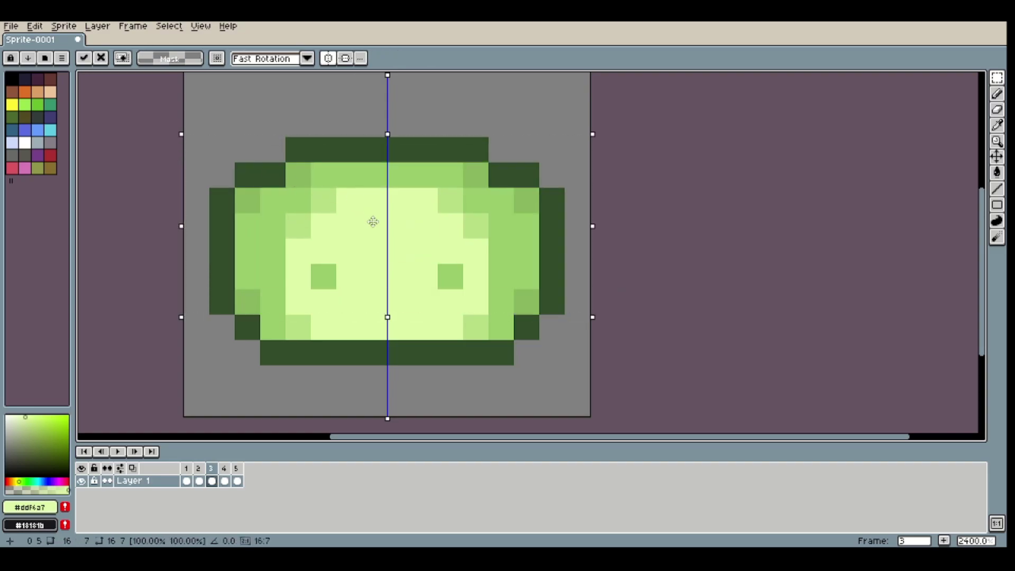
drag(373, 234, 373, 247)
click(168, 26)
click(172, 53)
Step: Try painting sampled light-green pixels at the lower corners of frame 3's belly, and undo the stroke
key(i)
click(300, 254)
key(v)
key(b)
click(297, 327)
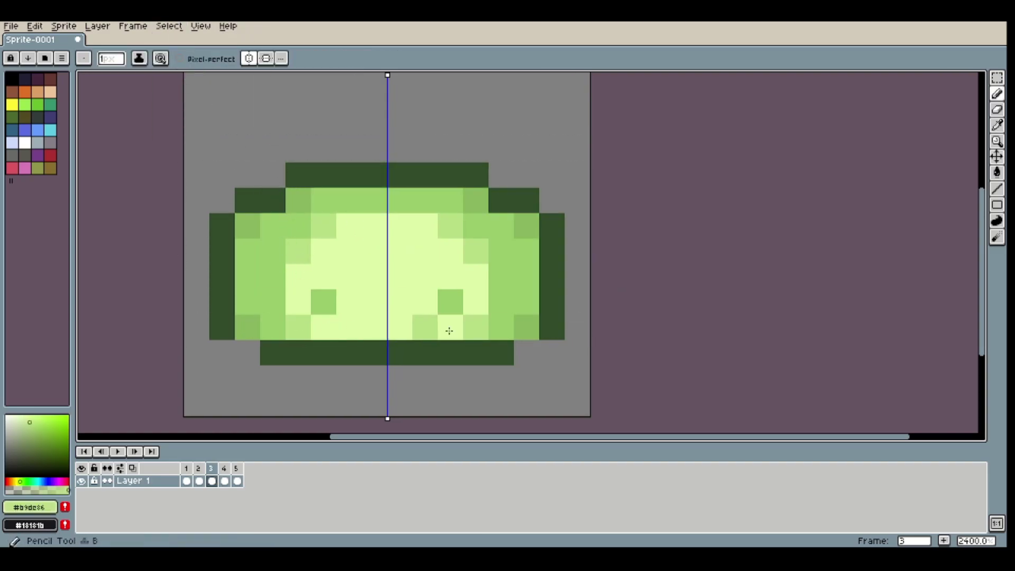
key(ctrl+z)
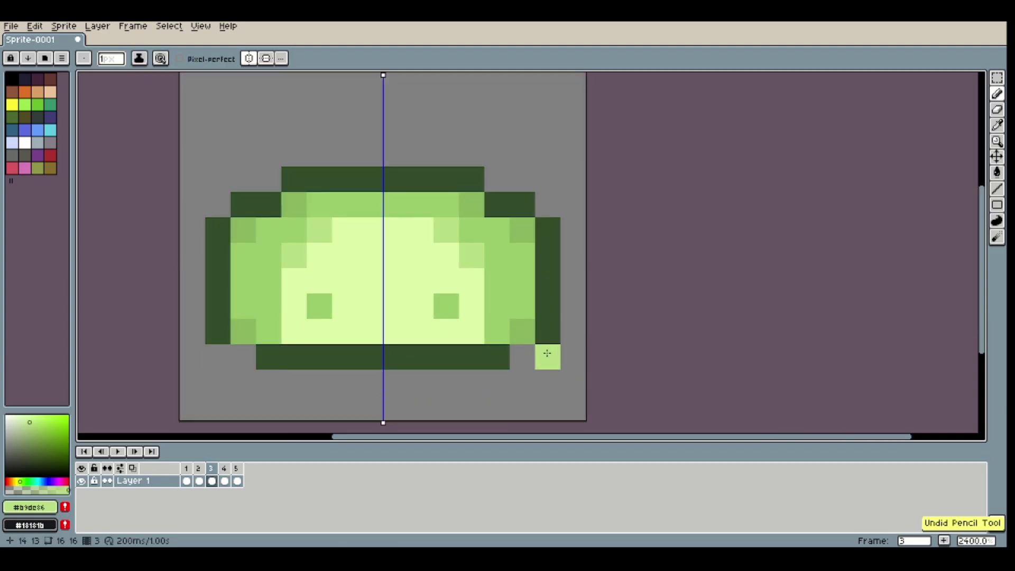
Step: Sample the dark green outline colour and extend frame 3's bottom outline by one pixel at each end
key(i)
click(547, 330)
key(b)
click(523, 353)
Step: Sample the light-green belly shade and paint the mirrored lower corner pixels of frame 3's belly
key(i)
click(305, 258)
key(b)
click(295, 329)
Step: Play back the animation at a smaller size to check the flattened frame 3
scroll(454, 363, down, 7)
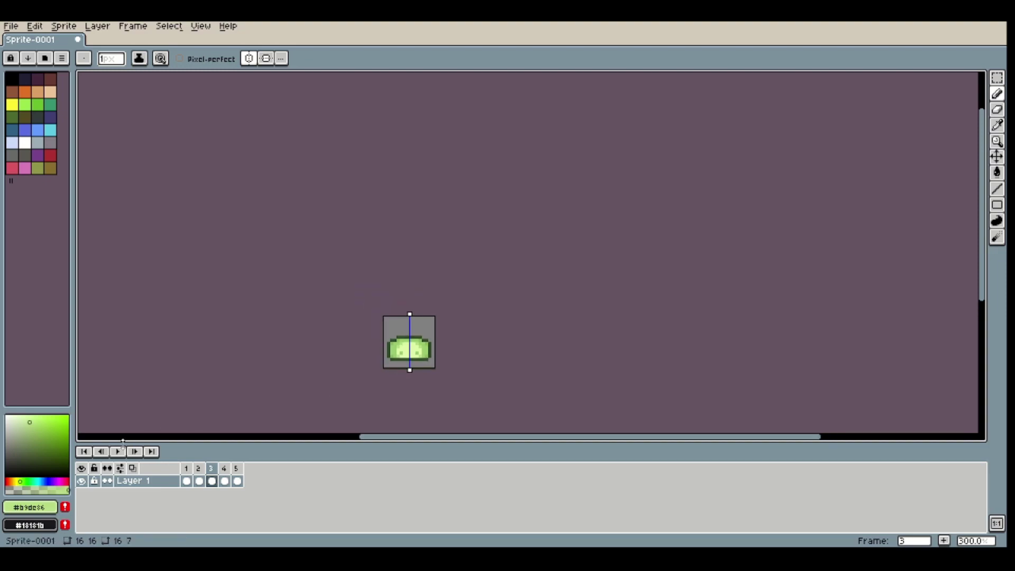
key(Return)
scroll(476, 331, up, 1)
scroll(476, 330, up, 1)
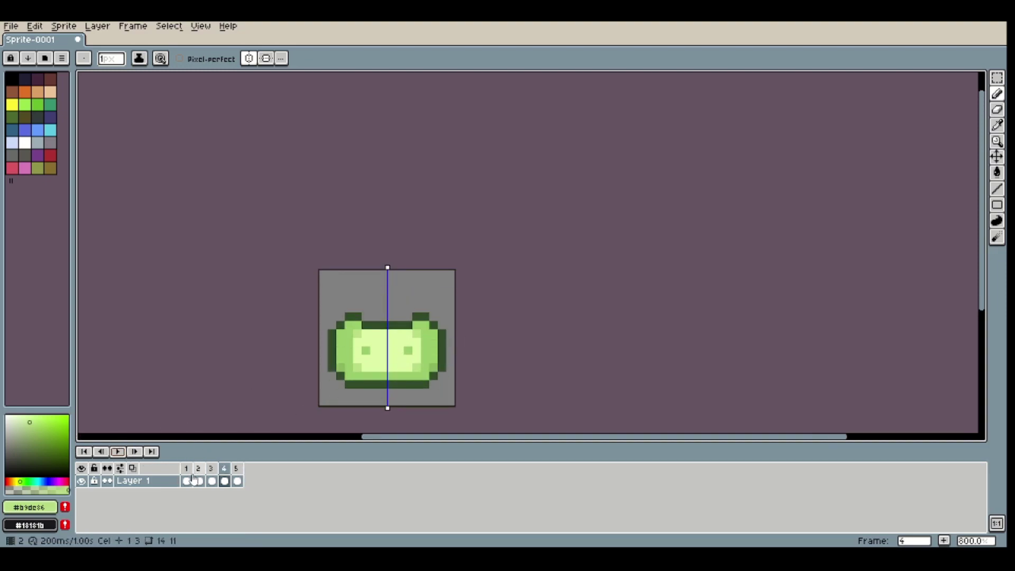
Step: Examine frames 1 to 5 one by one, comparing the slime's outline, belly and eye positions
click(224, 481)
click(187, 481)
click(199, 481)
scroll(344, 398, up, 3)
click(211, 481)
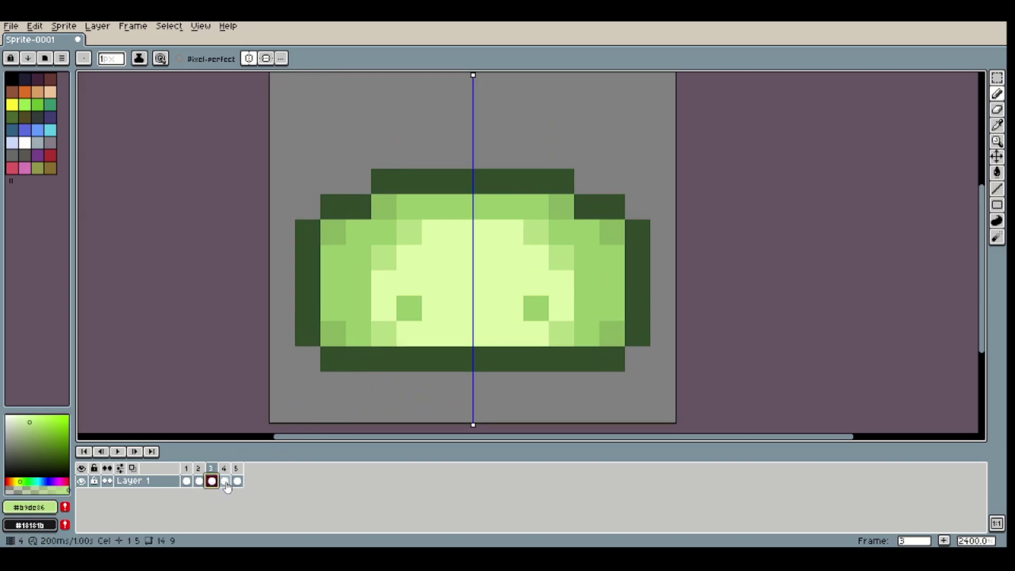
click(225, 482)
click(237, 481)
click(187, 481)
click(199, 481)
right_click(212, 482)
key(Escape)
click(186, 481)
click(199, 481)
click(211, 481)
click(225, 482)
key(Left)
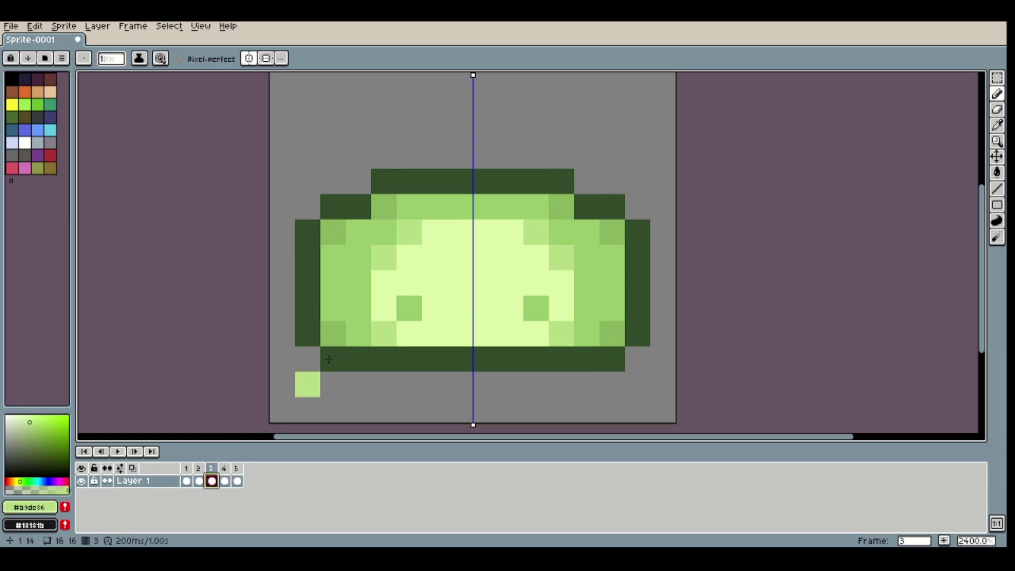
Step: On frame 4, move the 8×4-pixel belly area with the eyes down two pixels, deselect, and shade its lower corners light green
key(Right)
key(m)
drag(388, 218, 552, 291)
key(Down)
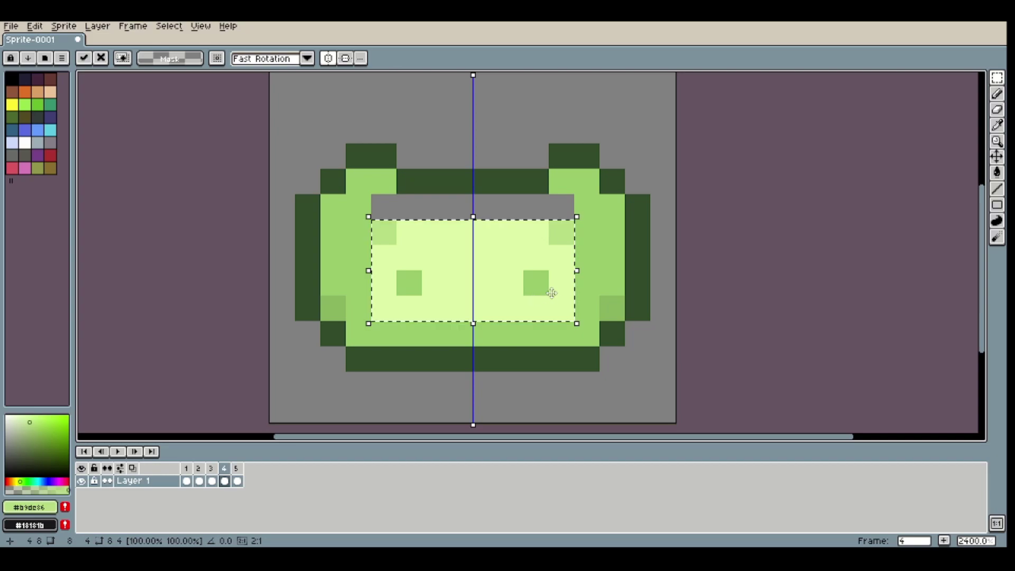
key(Down)
click(169, 26)
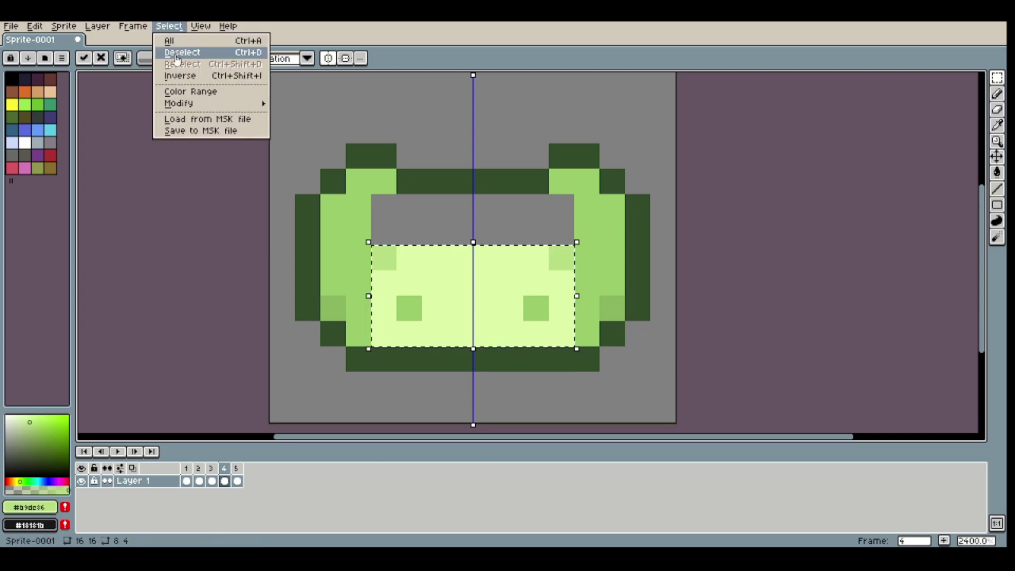
click(181, 50)
key(b)
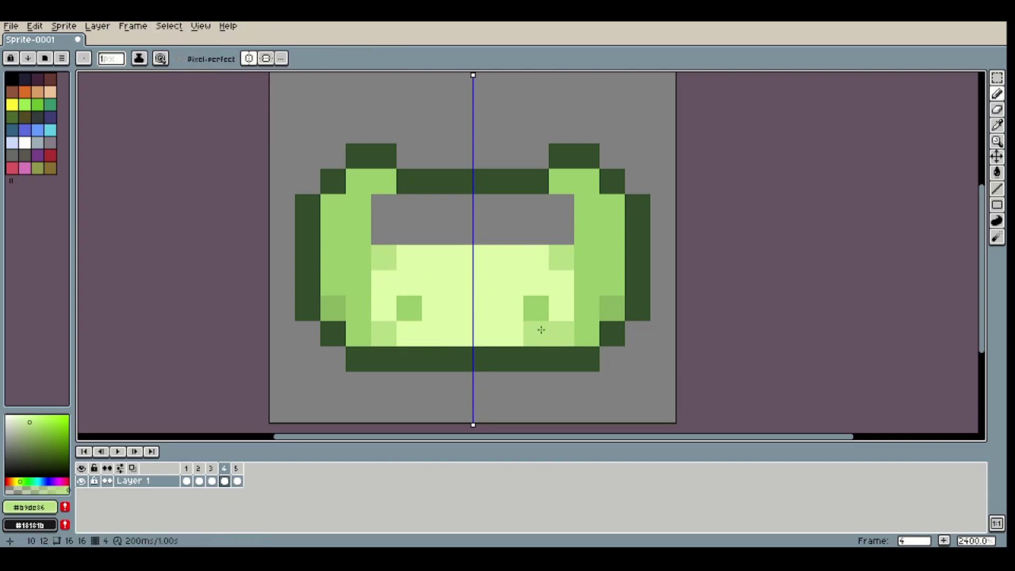
Step: On frame 4, fill the empty 8×2-pixel strip above the belly with the body green sampled from the slime's side
key(i)
click(594, 192)
key(g)
click(483, 230)
scroll(435, 307, down, 5)
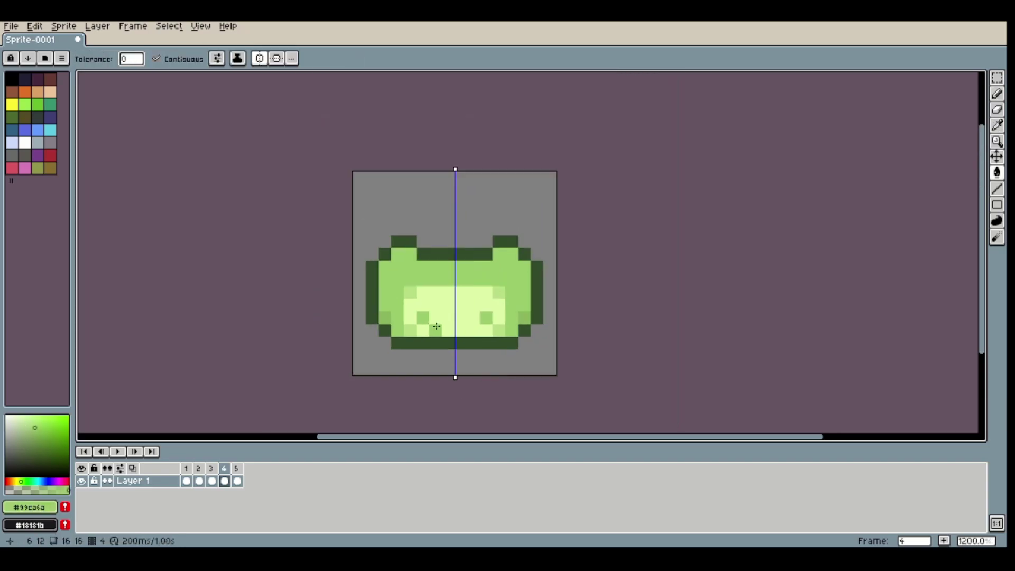
scroll(442, 326, up, 6)
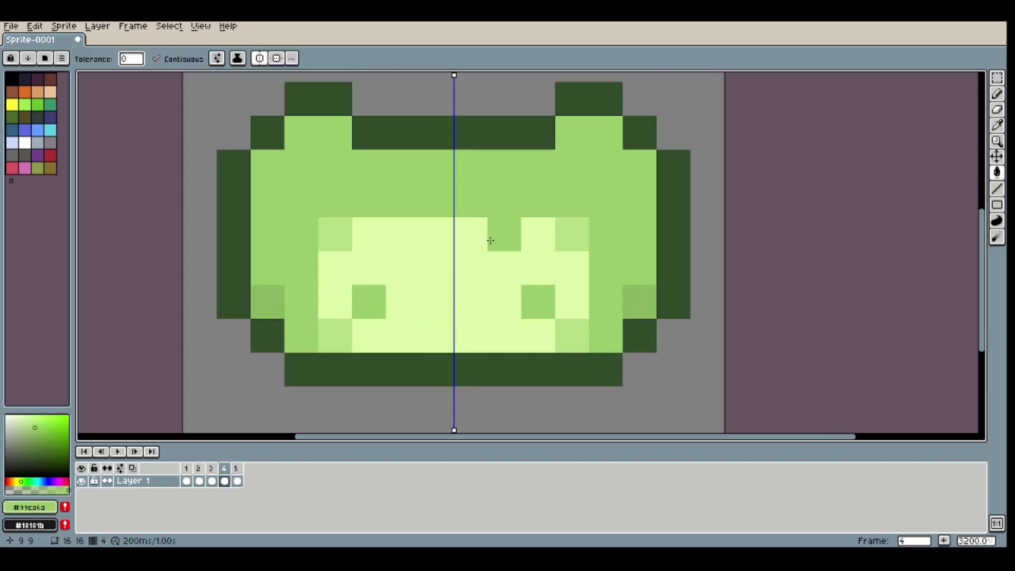
click(357, 229)
Step: Paint frame 4's mirrored upper belly corners body green, and shade the pixels just inside them with the sampled light green
key(i)
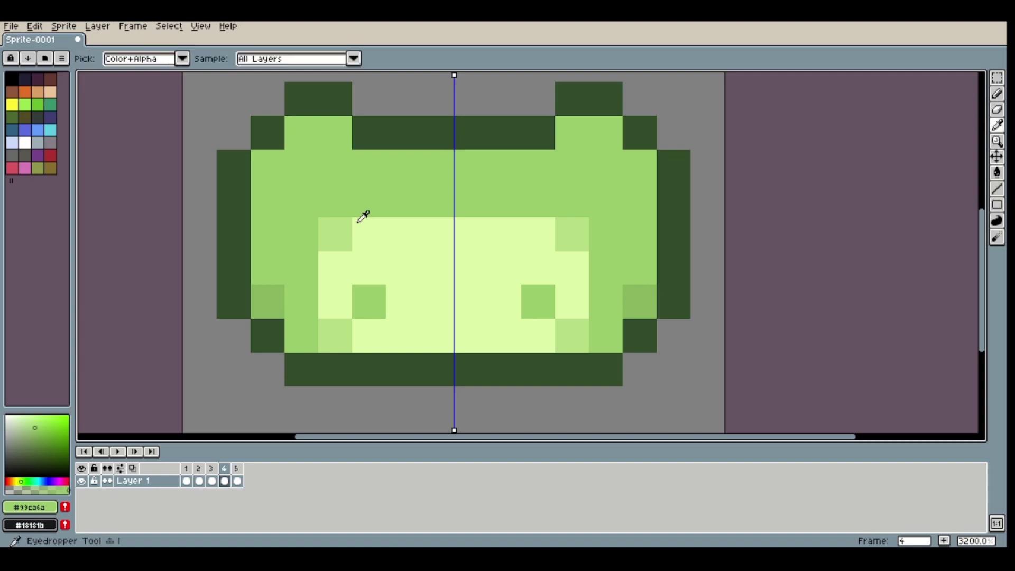
click(354, 198)
key(b)
click(338, 228)
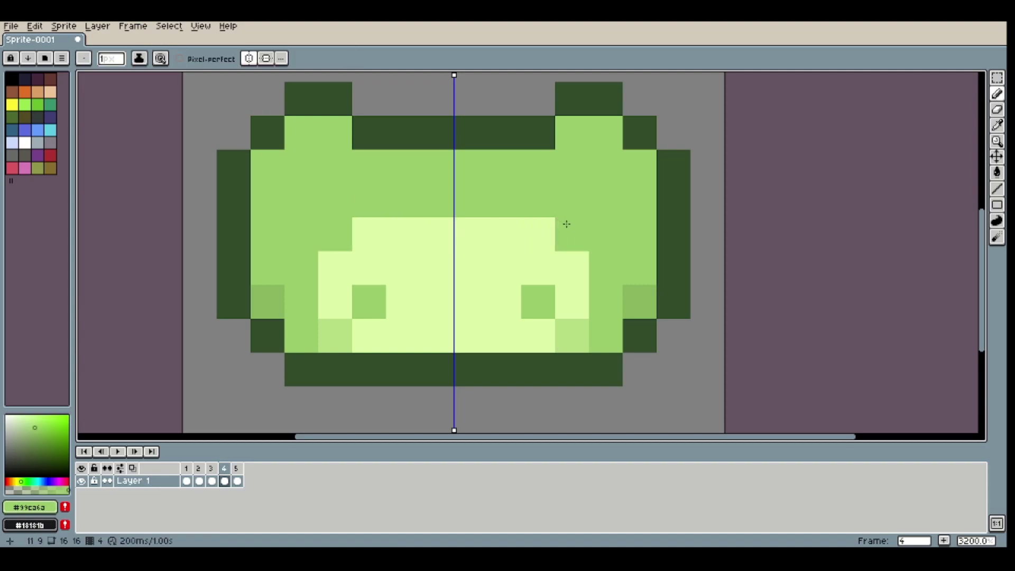
click(414, 231)
key(ctrl+z)
key(i)
click(341, 322)
key(b)
click(369, 234)
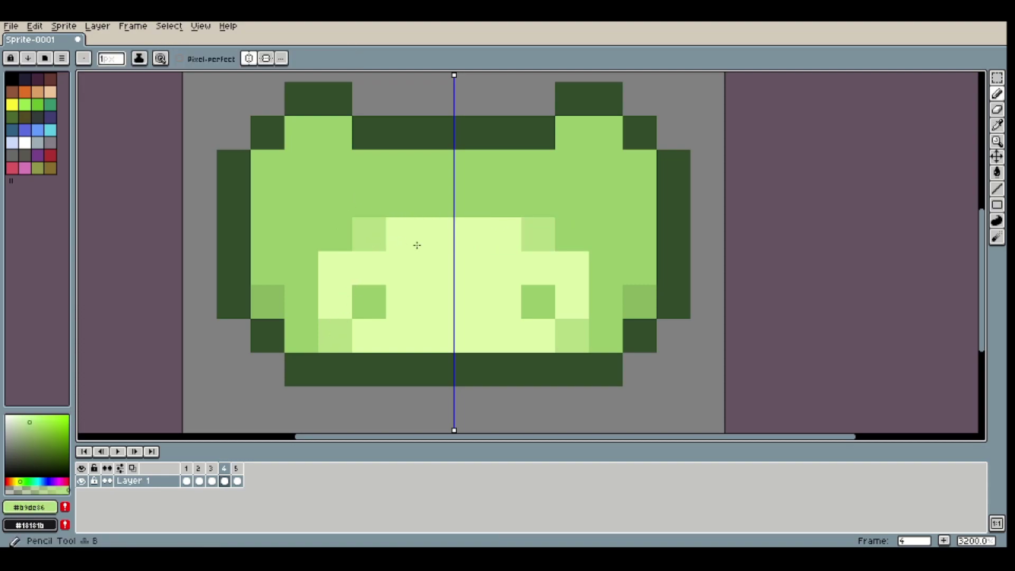
Step: Play back the animation and examine frames 1 to 5 for the slime's shape and eye positions
scroll(401, 238, down, 3)
scroll(304, 352, up, 3)
click(303, 352)
click(211, 468)
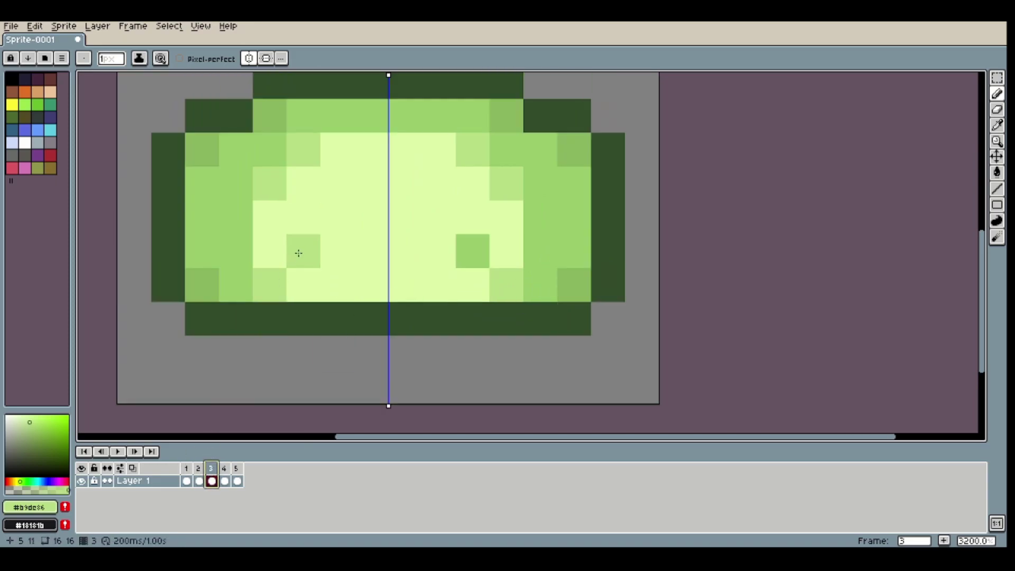
click(186, 469)
scroll(370, 321, down, 5)
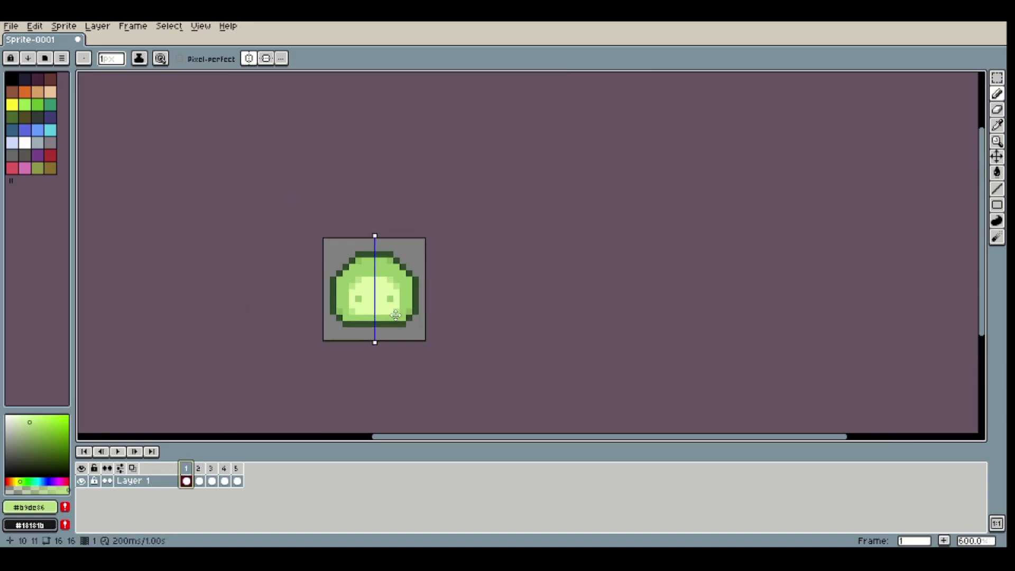
scroll(353, 349, up, 2)
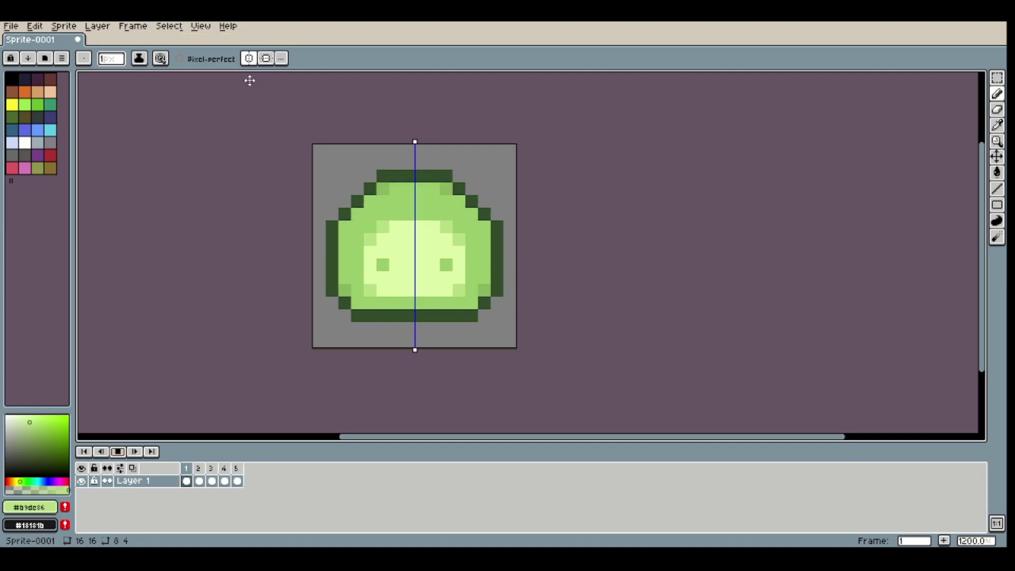
click(119, 452)
click(198, 481)
click(212, 481)
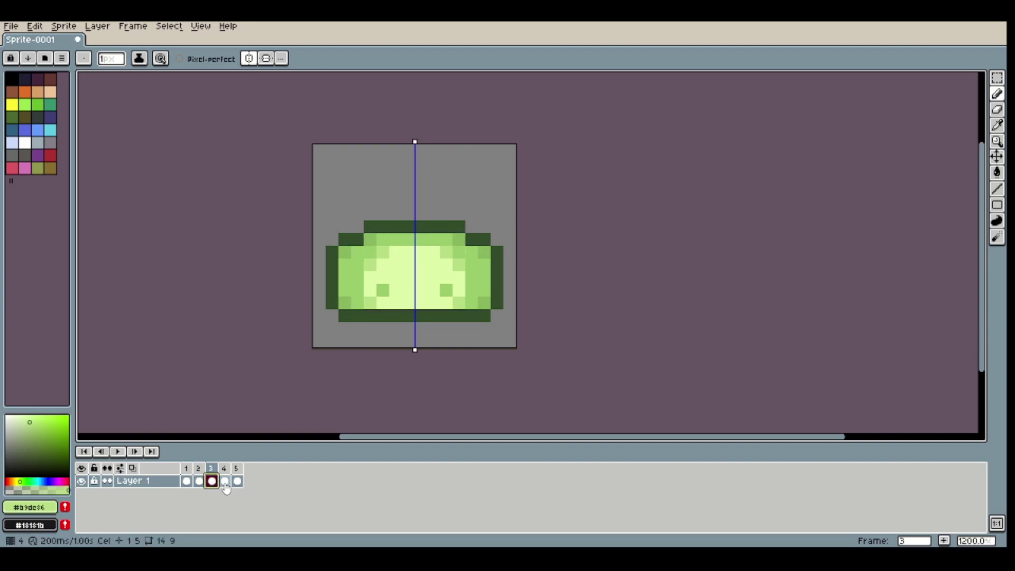
click(225, 481)
click(236, 481)
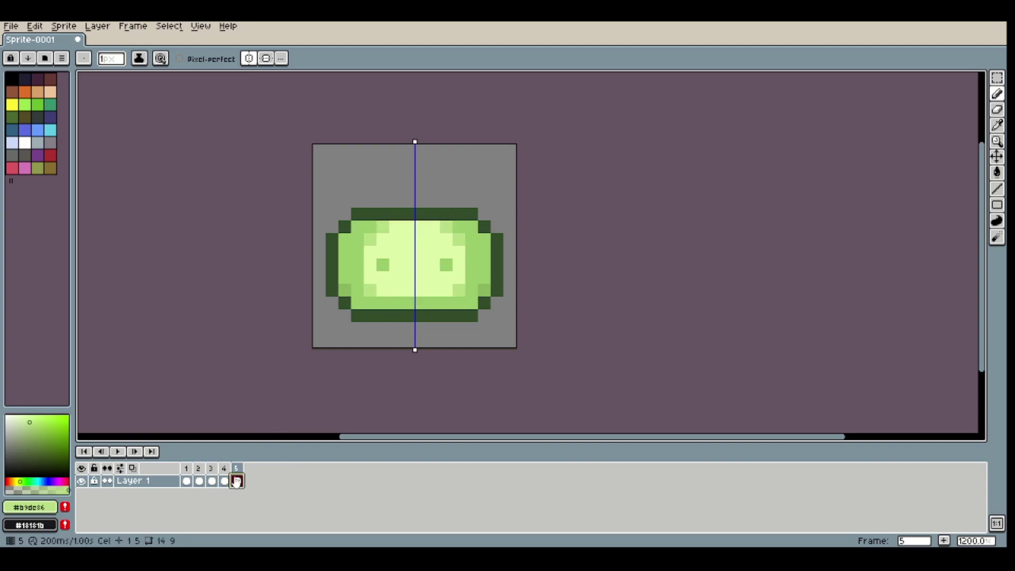
Step: On frame 5, move the 6×1-pixel strip with the eyes down one pixel, deselect, and paint the gap with the sampled pale belly colour
scroll(385, 309, up, 2)
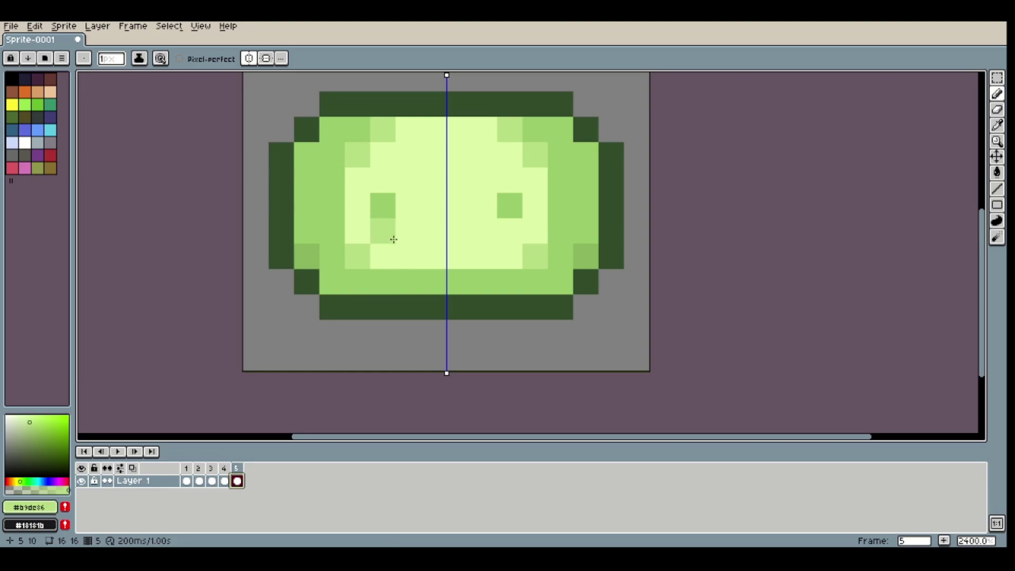
key(m)
drag(383, 205, 523, 204)
key(Down)
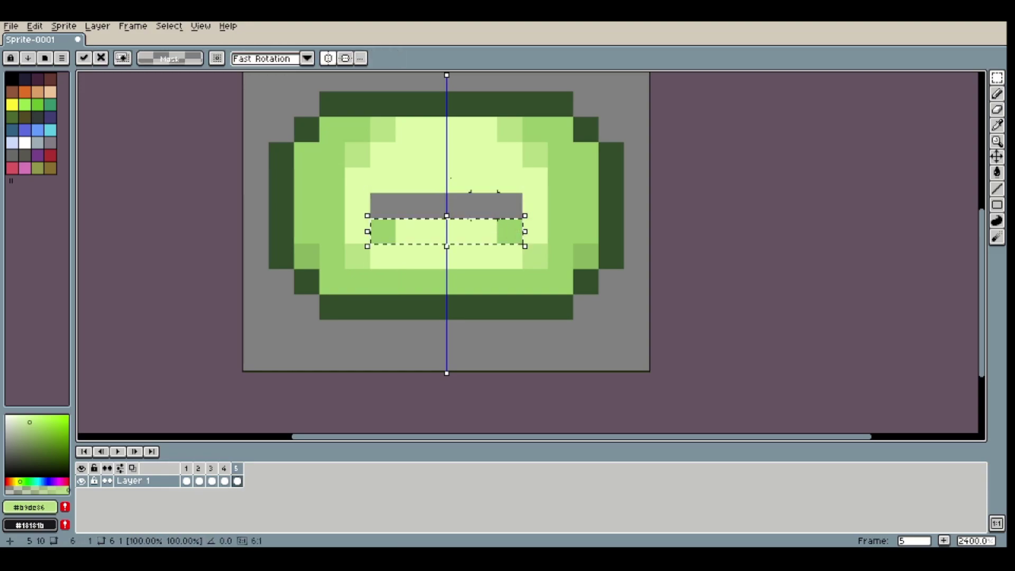
click(168, 25)
click(180, 49)
key(i)
click(408, 176)
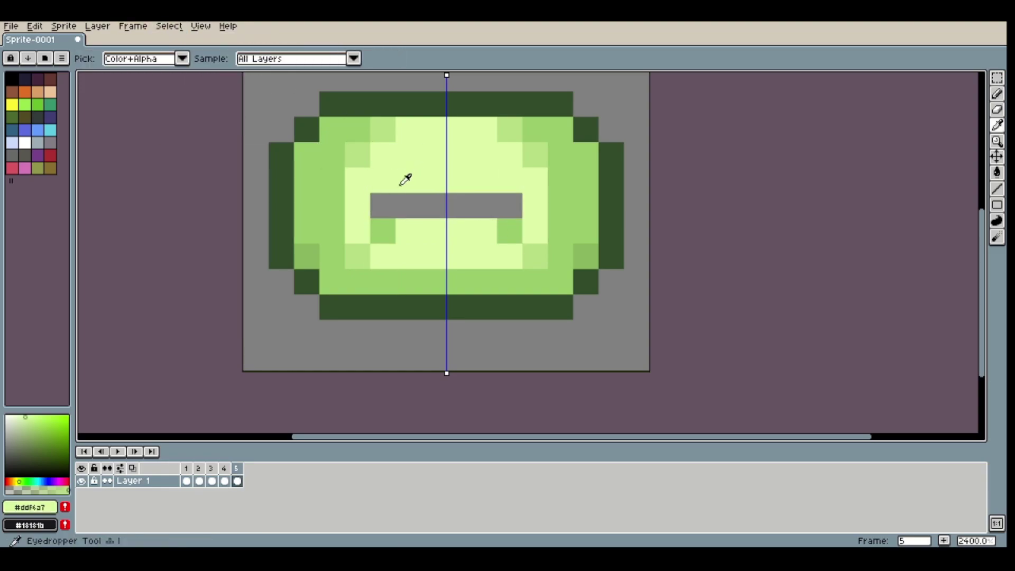
key(b)
drag(390, 199, 469, 204)
Step: Play back the animation at several sizes and compare the slime's height and eye positions in frames 1, 2 and 3
scroll(476, 204, down, 5)
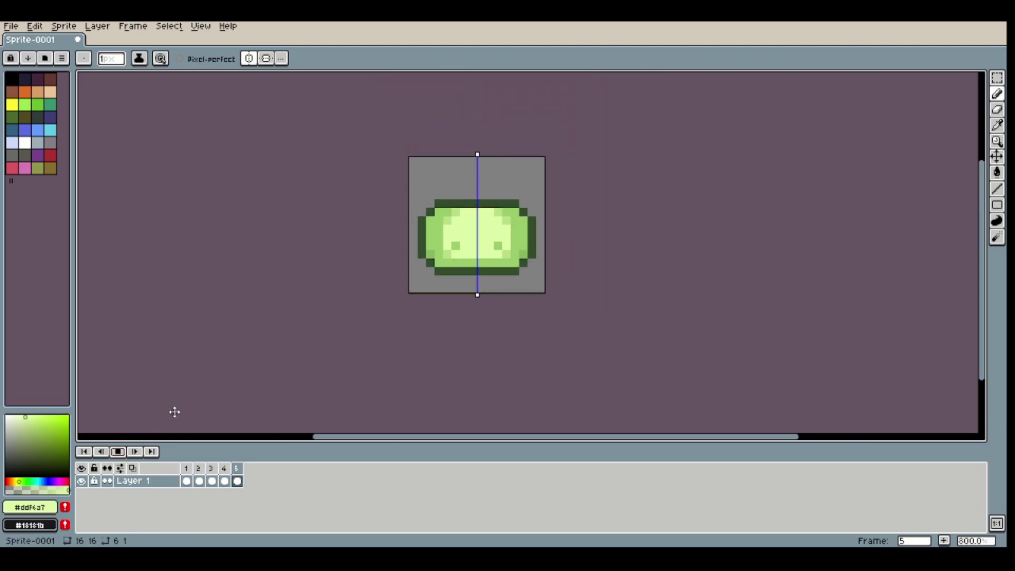
scroll(486, 296, down, 4)
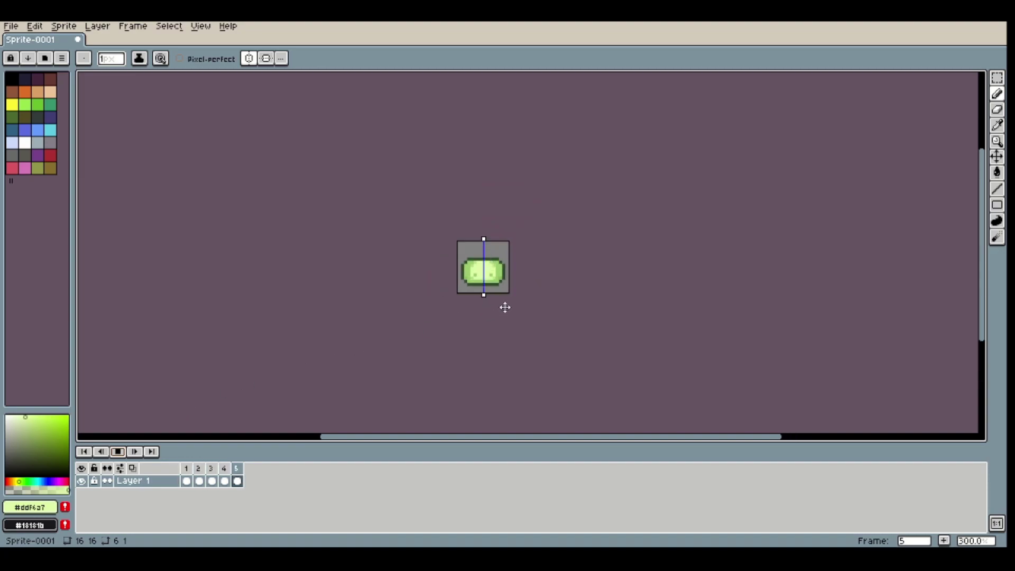
scroll(503, 311, up, 9)
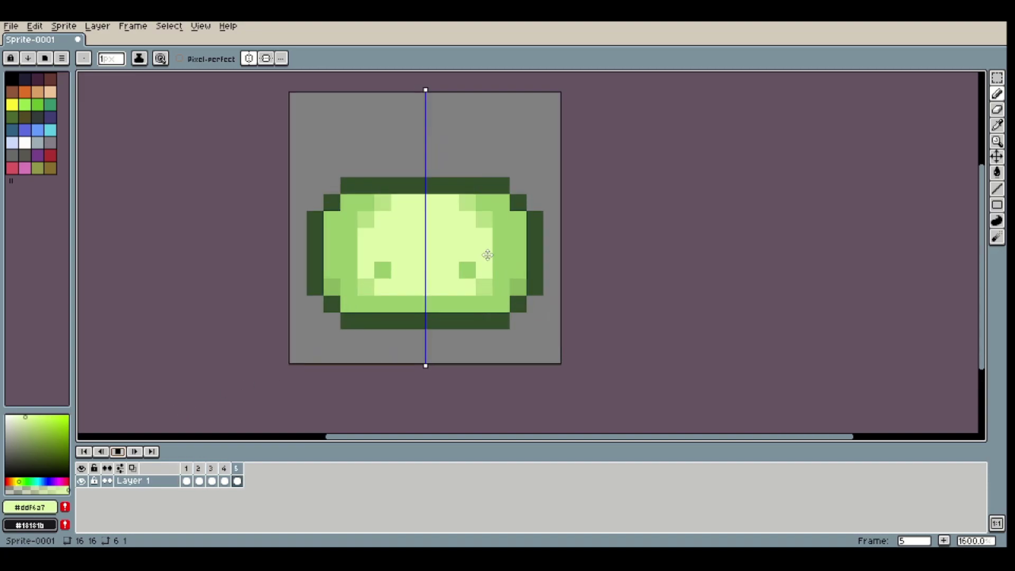
scroll(445, 335, down, 1)
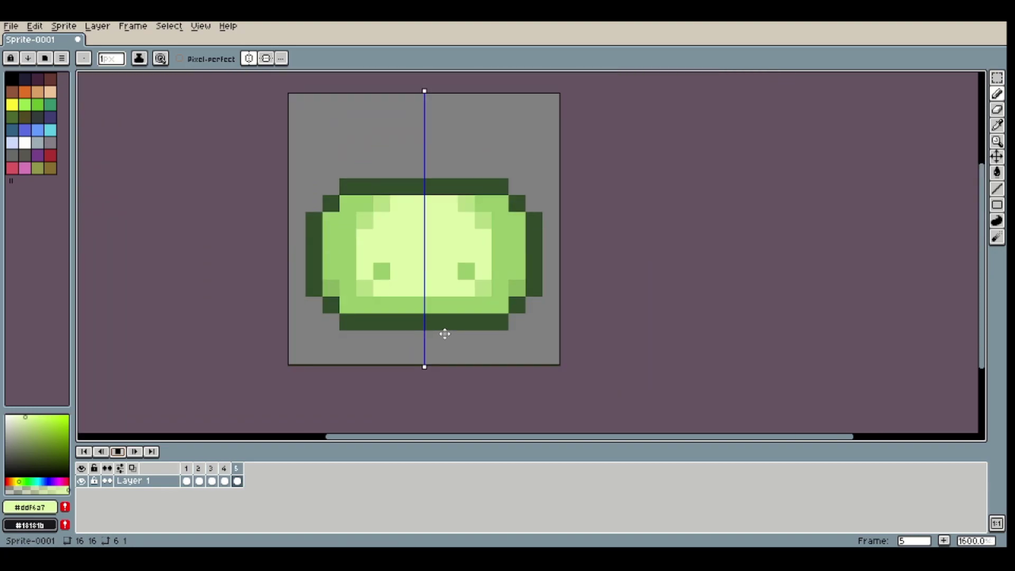
click(118, 451)
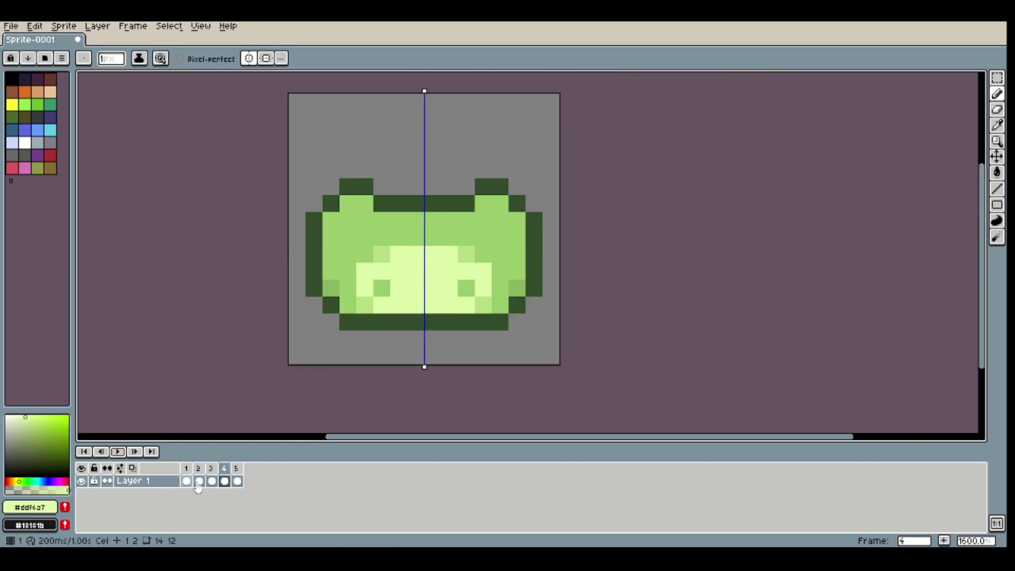
click(187, 481)
click(199, 480)
click(211, 480)
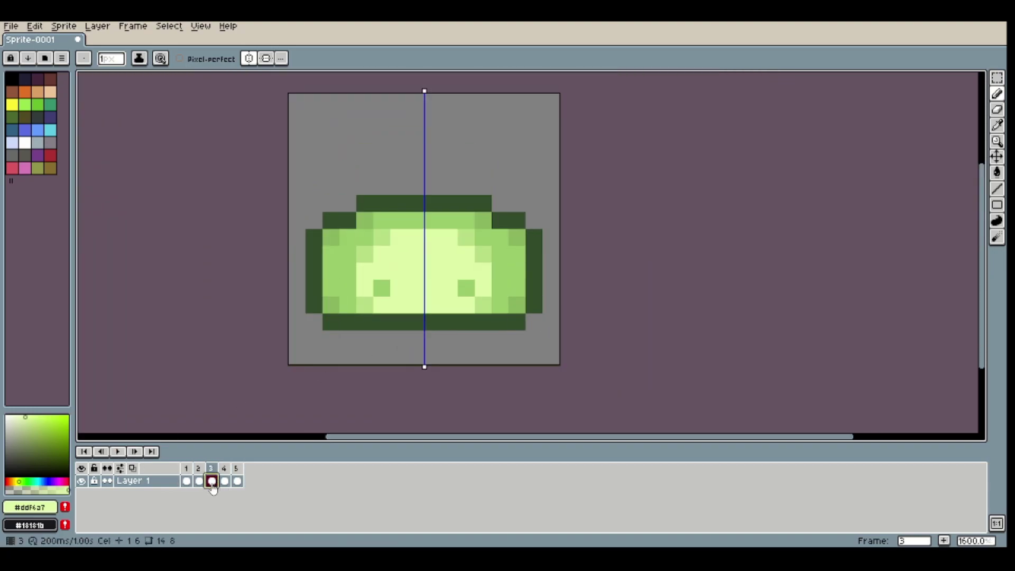
click(199, 481)
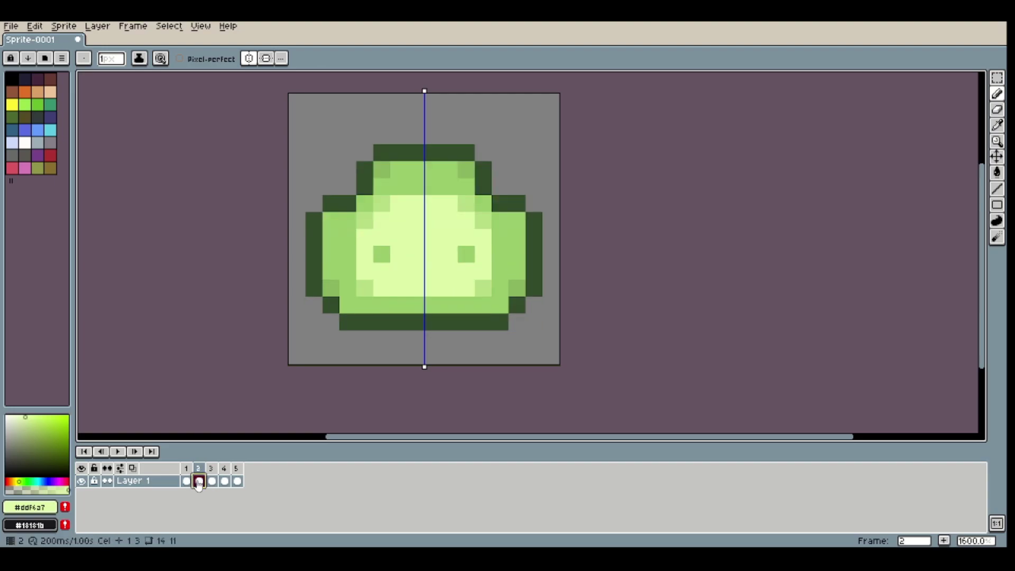
click(213, 482)
click(199, 480)
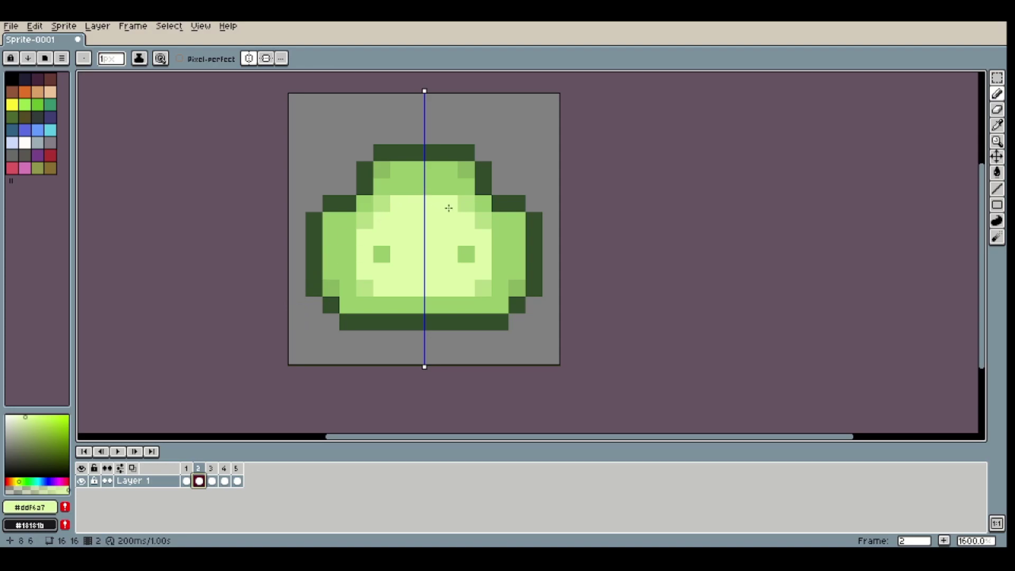
Step: Try to move the 14×9-pixel upper part of frame 2's slime down one pixel and deselect
key(m)
drag(551, 288, 349, 135)
mouse_move(400, 221)
mouse_down()
mouse_move(398, 237)
mouse_move(397, 222)
mouse_up()
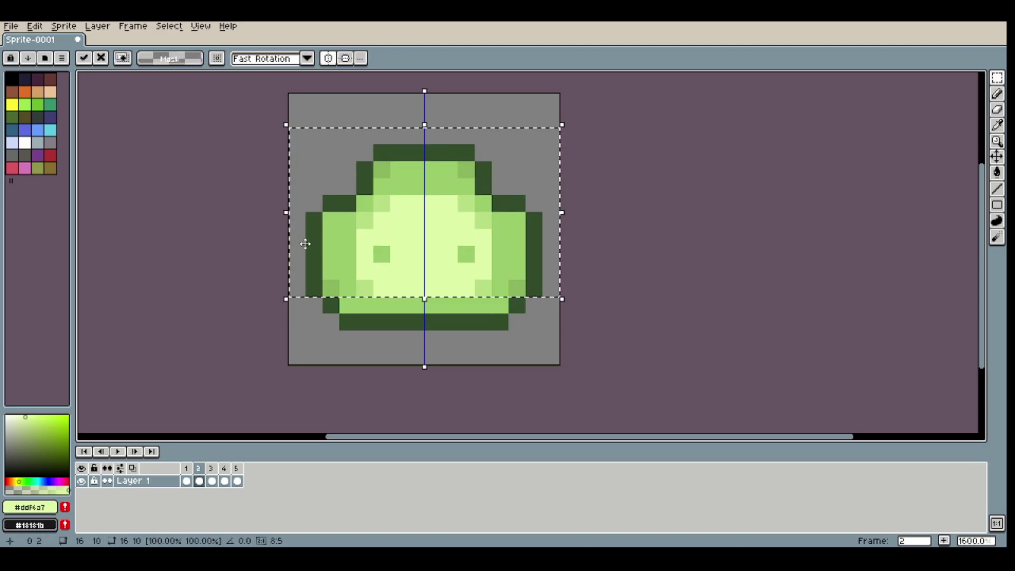
key(ctrl+d)
drag(313, 151, 534, 289)
drag(470, 251, 466, 267)
click(168, 27)
click(175, 52)
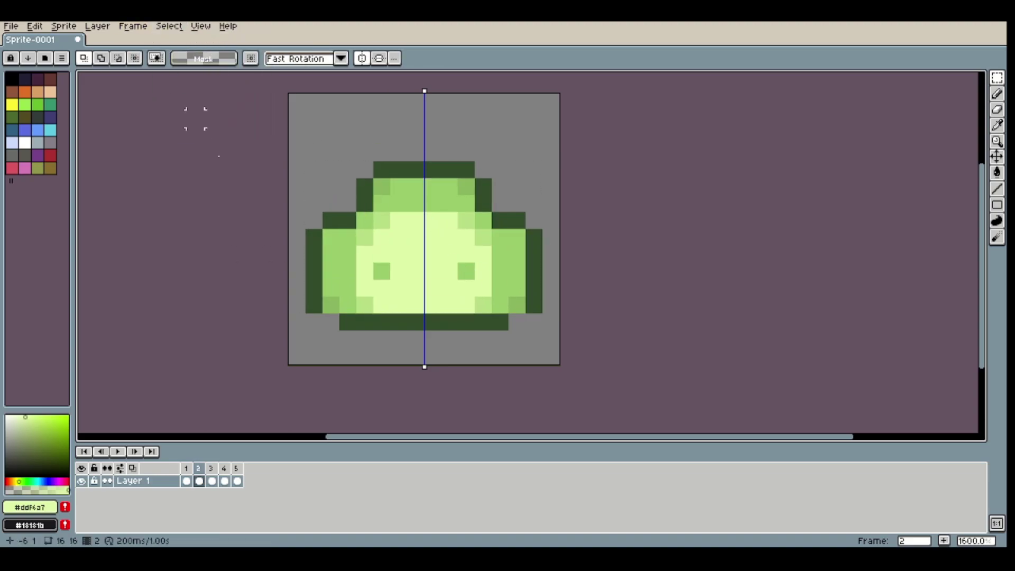
Step: Sample the outline's dark green for the pencil and compare frame 2 with frames 1 and 4
key(e)
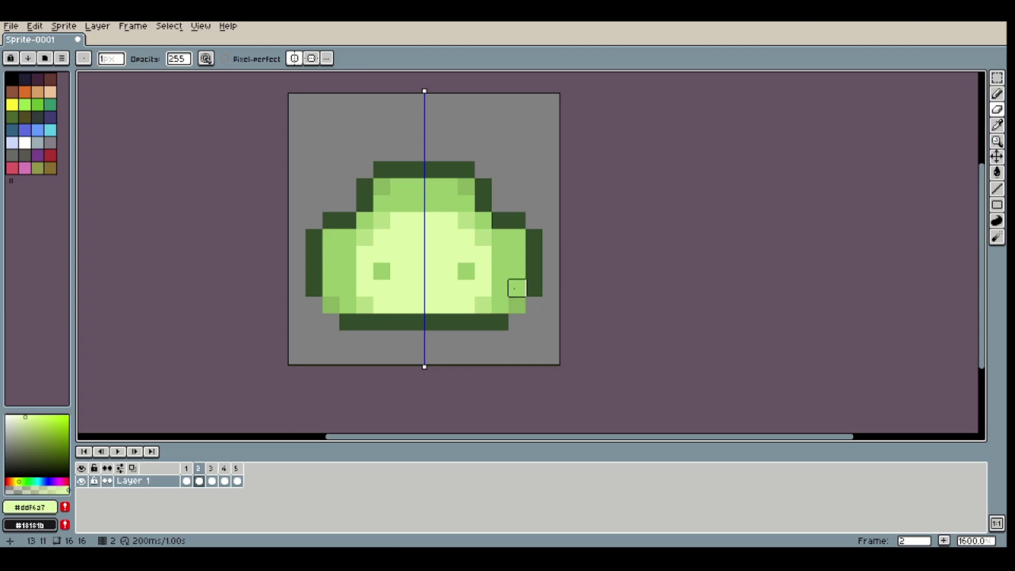
key(p)
click(535, 306)
key(i)
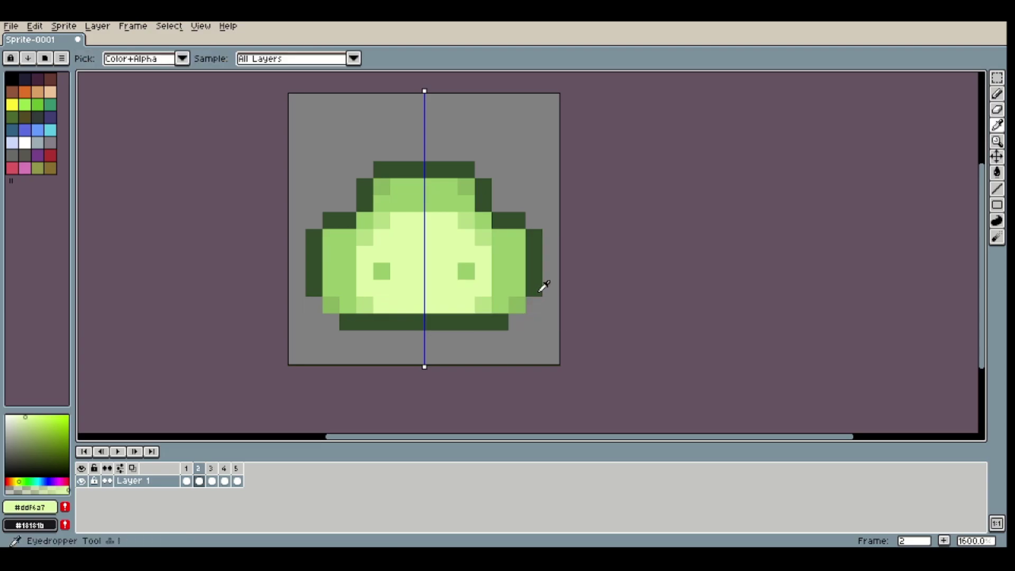
click(537, 290)
key(b)
click(187, 480)
click(200, 480)
click(224, 480)
click(198, 480)
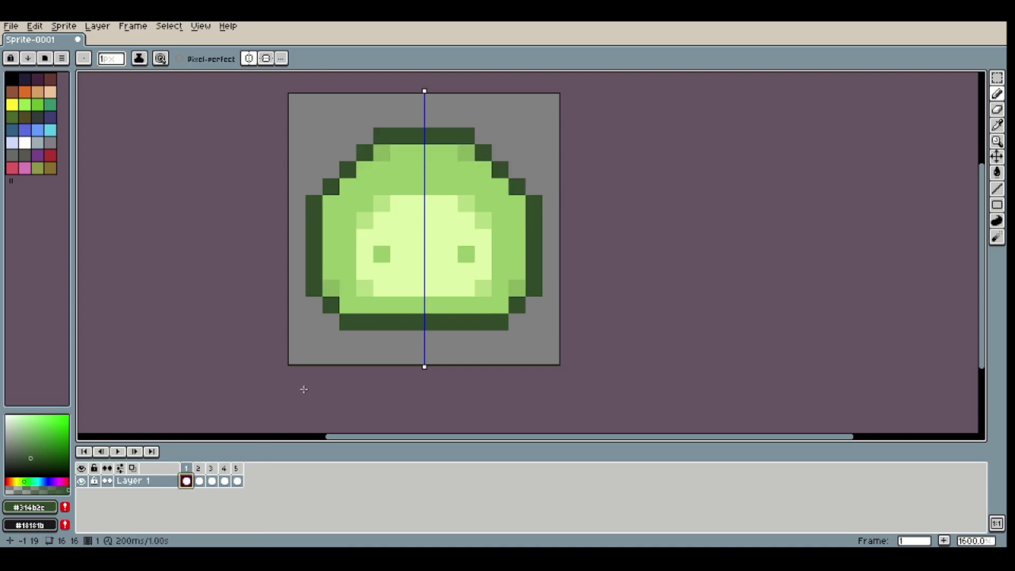
Step: Undo the deselection and the downward move of frame 2's upper slime area
key(ctrl+z)
key(v)
click(169, 26)
click(170, 50)
key(e)
key(ctrl+z)
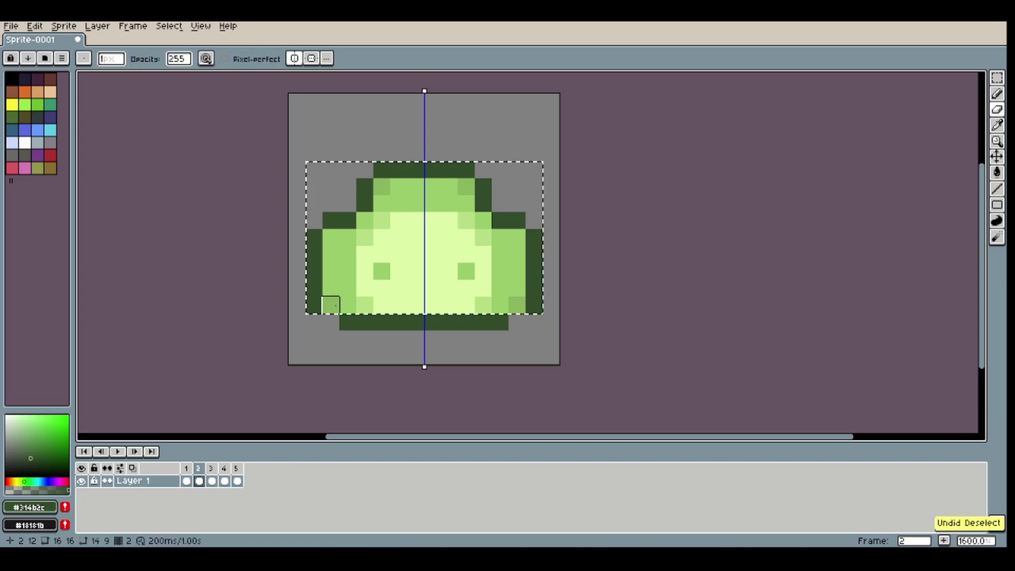
key(ctrl+z)
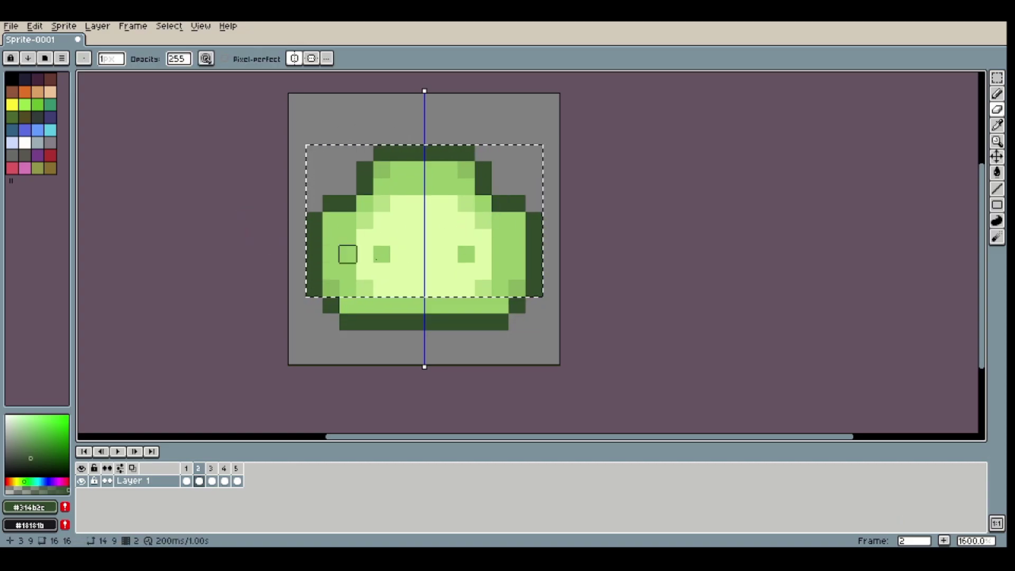
drag(244, 115, 567, 233)
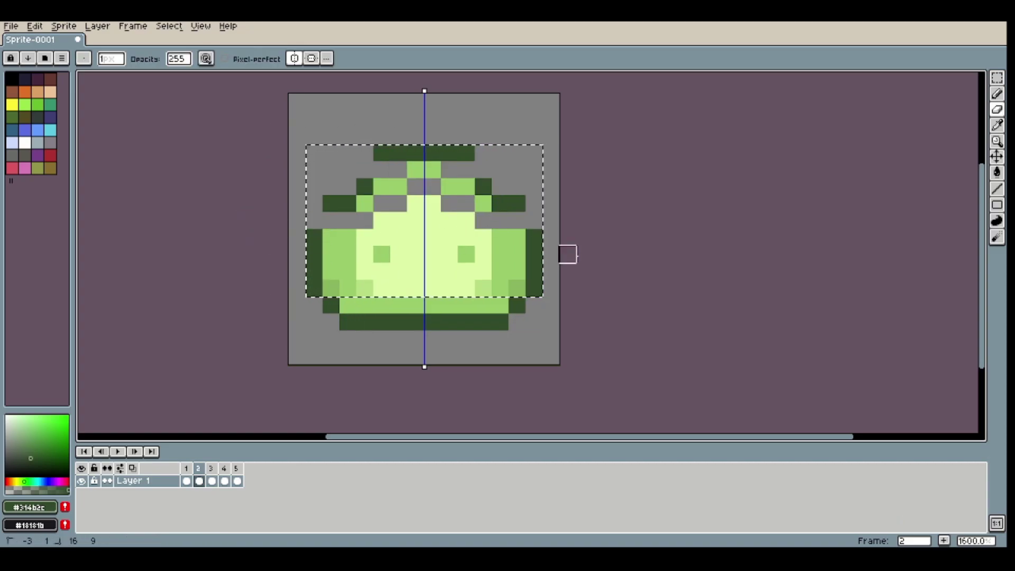
Step: Compare frame 2 with frame 3, and move frame 2's upper 16×11-pixel area down one pixel, deselecting it
click(212, 481)
click(200, 481)
click(211, 482)
click(200, 481)
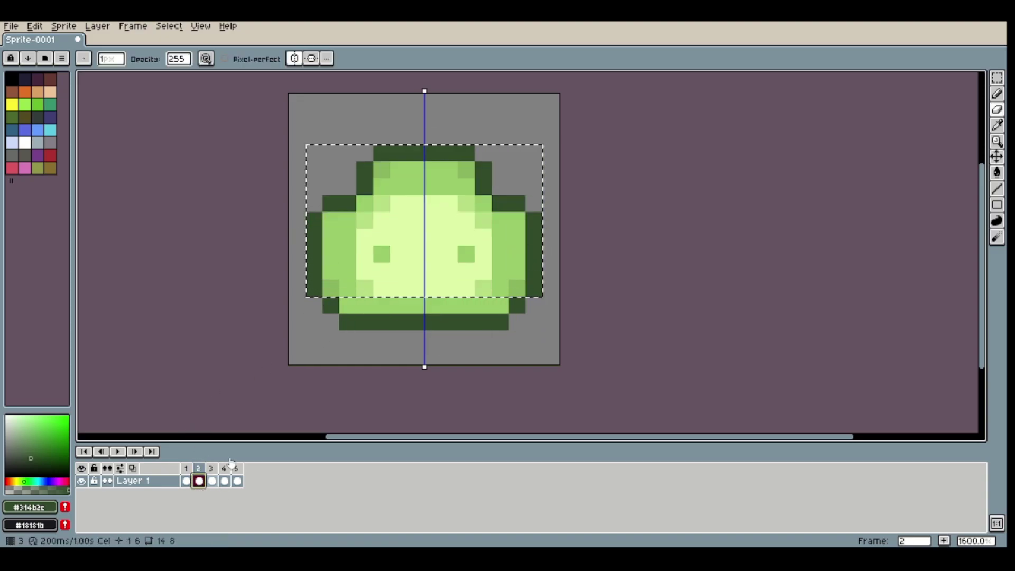
key(m)
click(279, 118)
drag(279, 118, 562, 299)
drag(504, 255, 505, 272)
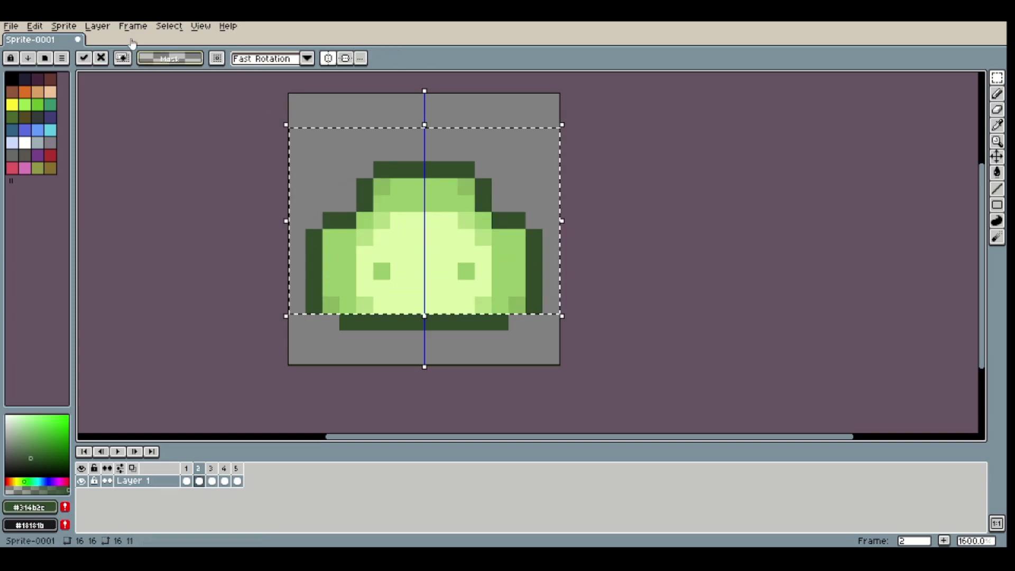
key(ctrl+d)
Step: Paint the mirrored lower corner pixels of frame 2's slime in the dark green outline colour
key(p)
key(Escape)
key(i)
key(b)
click(331, 304)
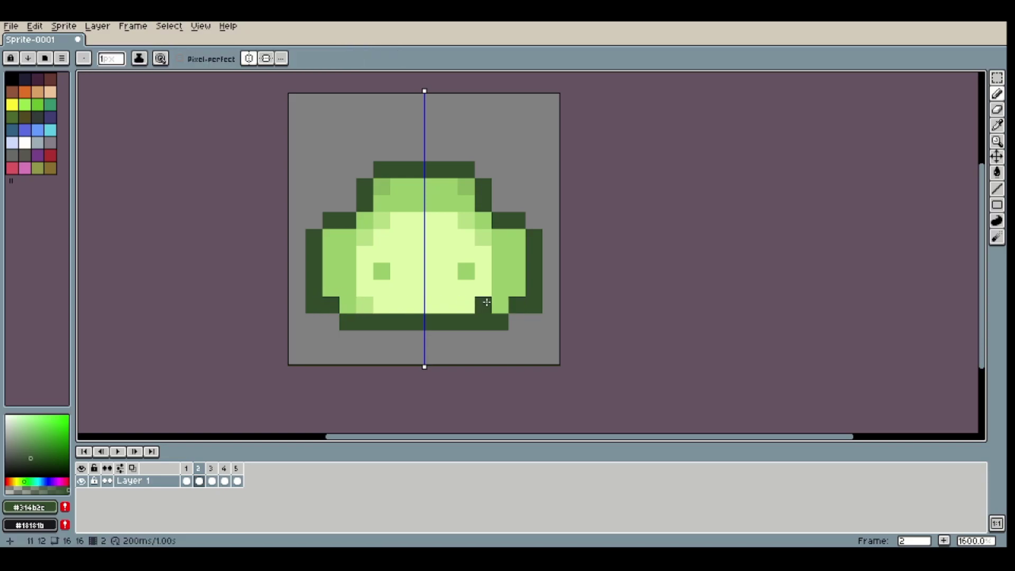
Step: Sample the darker shading green #88b560 from the head and shade the mirrored pixels just above frame 2's lower corners
key(i)
click(365, 310)
key(v)
key(b)
click(329, 290)
key(ctrl+z)
key(i)
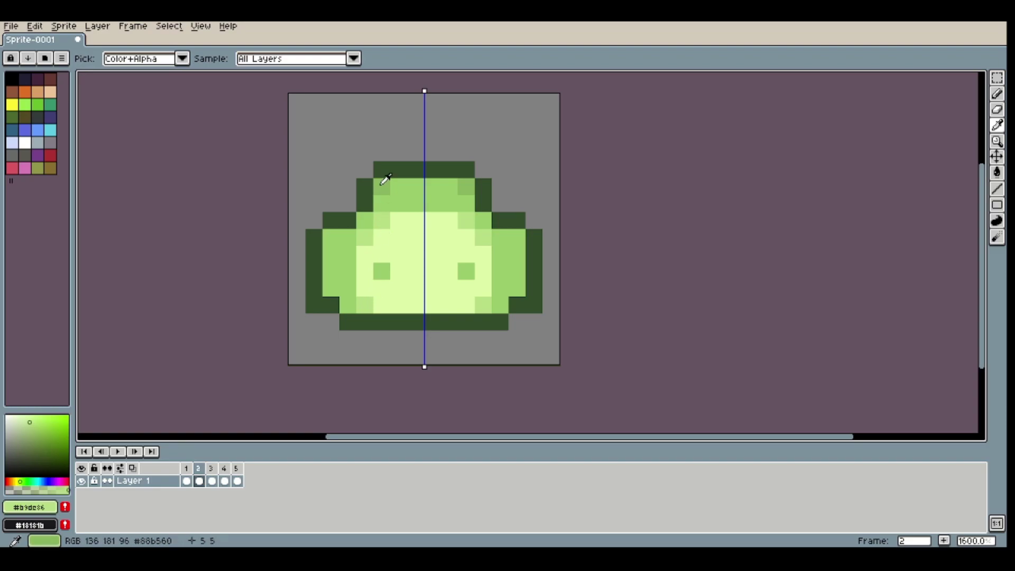
key(b)
Step: Play back the animation from frame 1 at several sizes with symmetry turned off
scroll(423, 265, down, 4)
scroll(464, 287, up, 2)
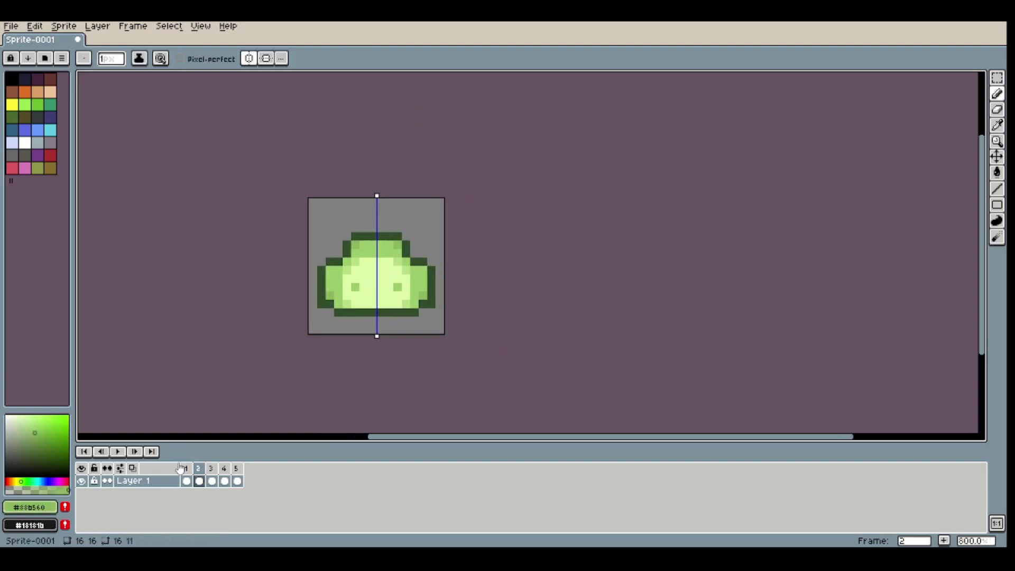
click(189, 468)
click(117, 452)
scroll(490, 210, down, 2)
scroll(448, 215, up, 5)
scroll(551, 249, up, 3)
scroll(545, 243, down, 5)
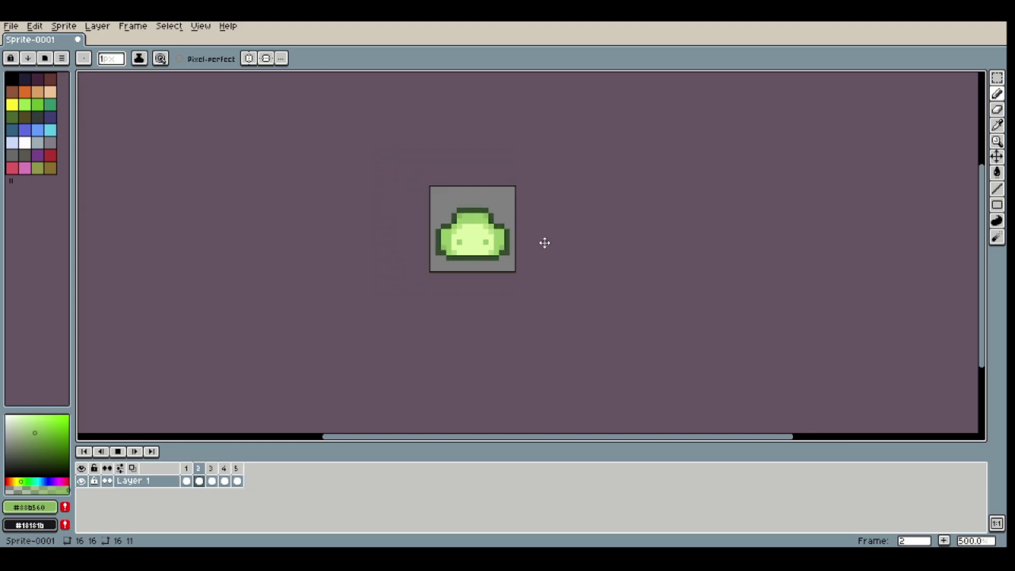
Step: Inspect the looping slime animation up close and at a smaller size, and stop the playback
scroll(476, 217, up, 5)
scroll(476, 217, up, 2)
scroll(489, 216, down, 2)
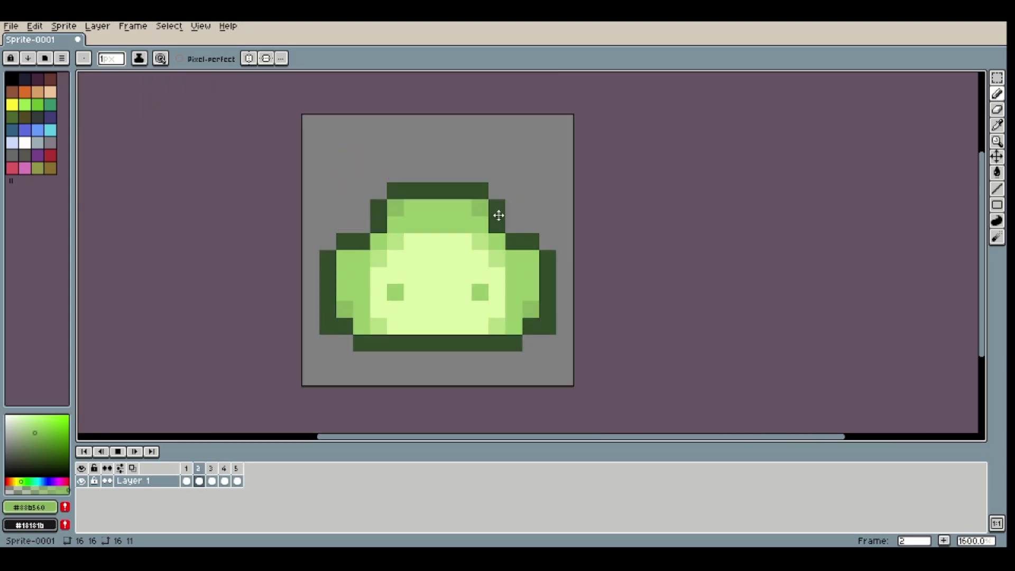
scroll(498, 214, down, 3)
scroll(307, 336, up, 1)
scroll(308, 336, up, 1)
click(119, 452)
Step: Set the foreground colour to pure black and make frame 1 the active frame
drag(57, 446, 69, 476)
drag(392, 282, 305, 317)
click(186, 480)
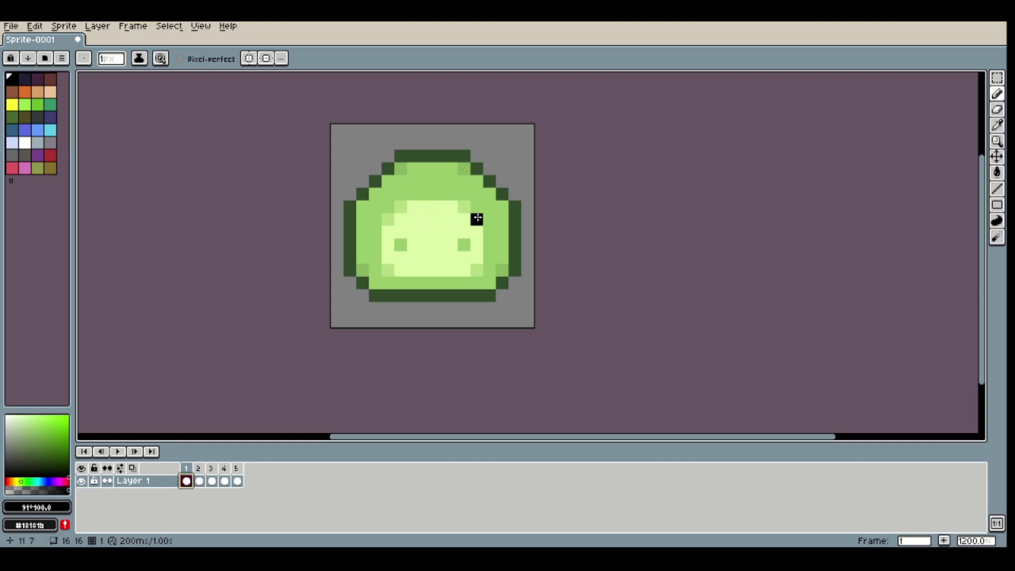
scroll(477, 219, up, 2)
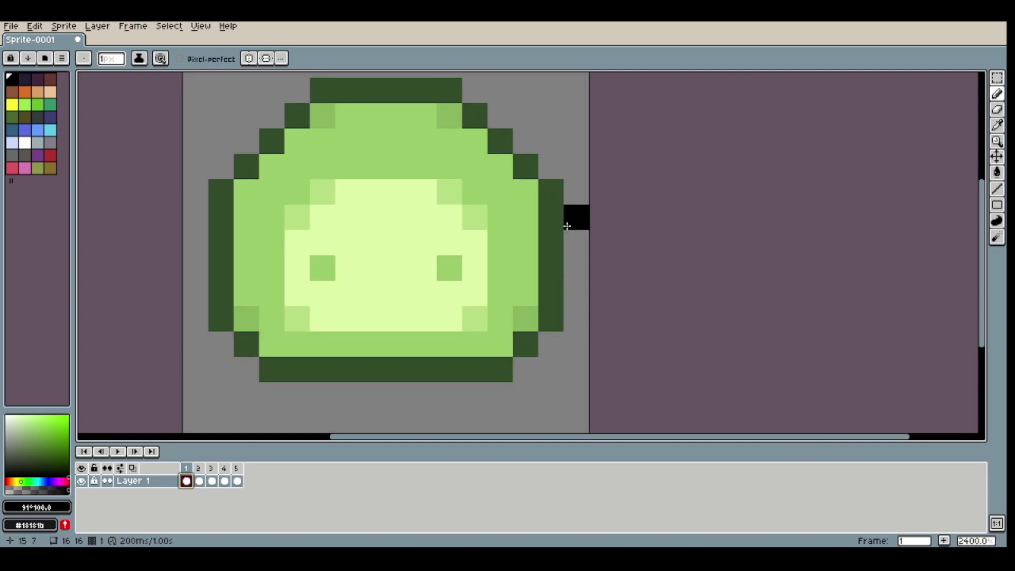
Step: Replace the dark green outline colour #314b2c with black in frame 1, setting the red, green and blue values to 0
click(30, 28)
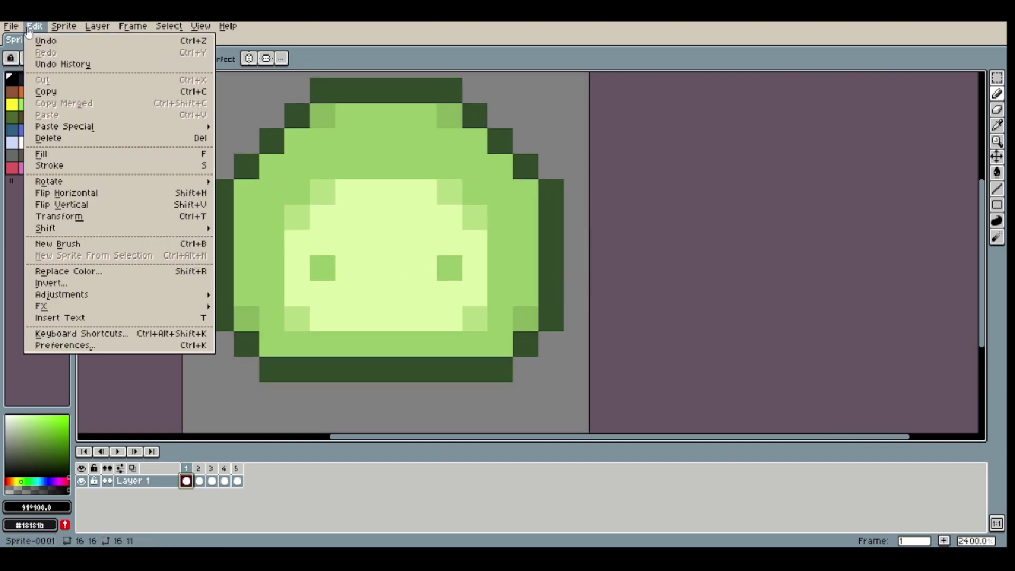
click(154, 271)
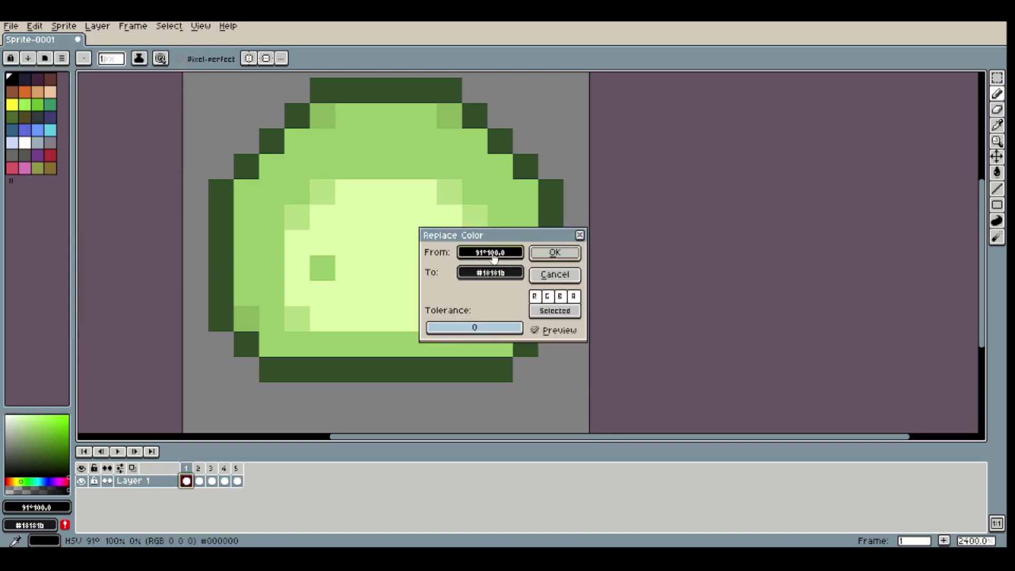
click(493, 257)
drag(486, 253, 442, 231)
click(290, 122)
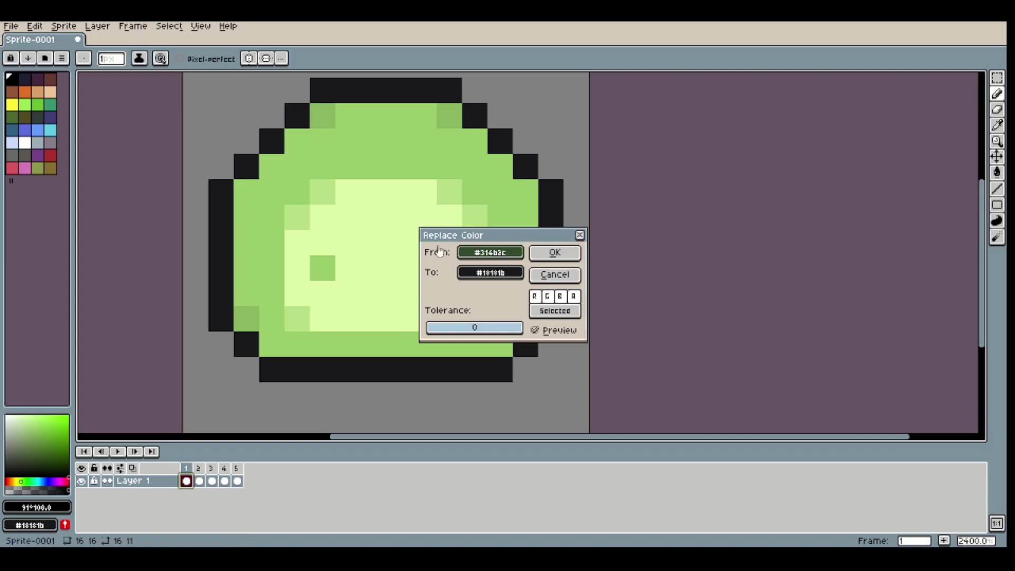
click(480, 274)
drag(515, 317, 474, 335)
click(491, 272)
click(490, 273)
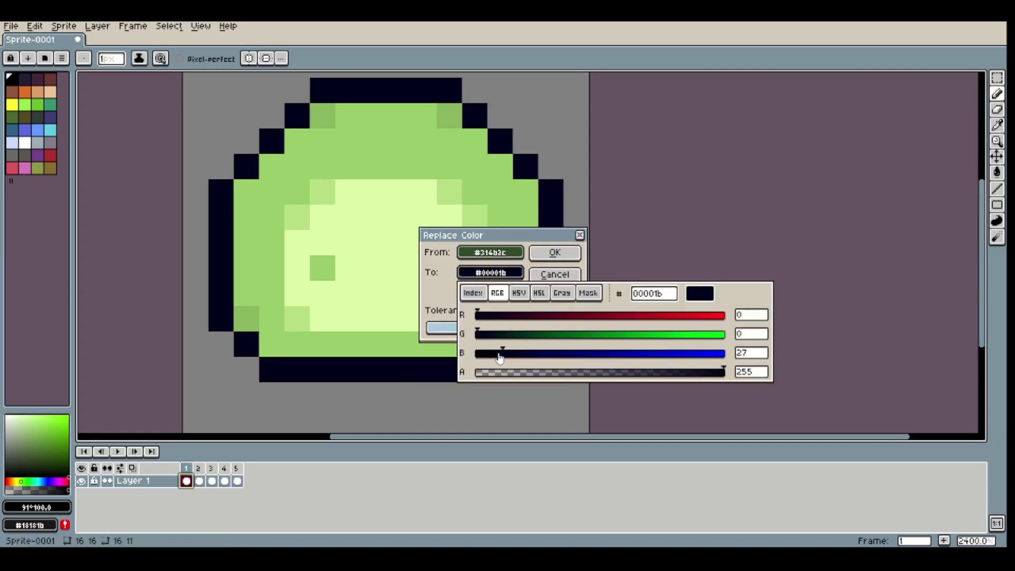
click(554, 253)
click(555, 252)
scroll(526, 266, down, 1)
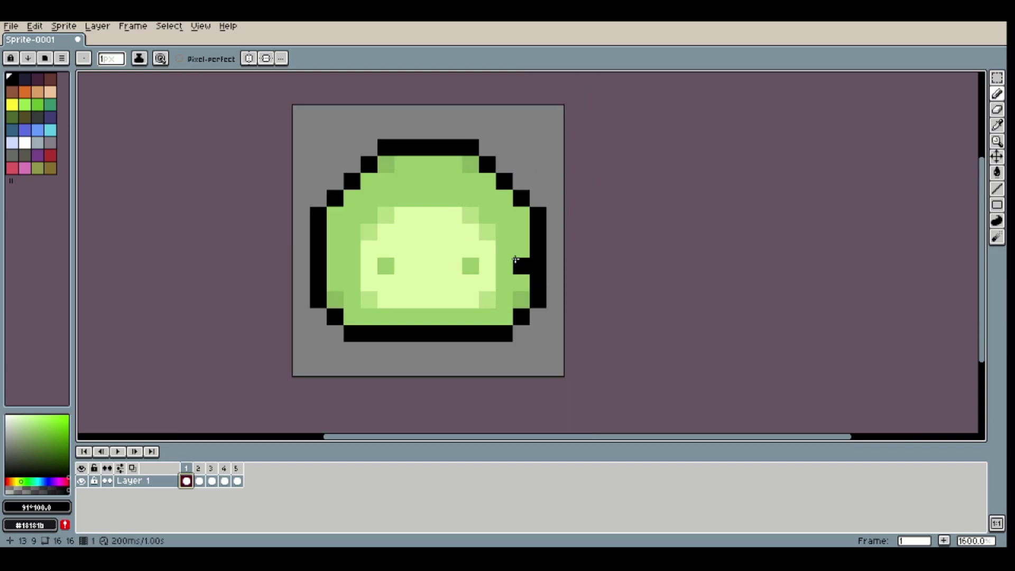
scroll(277, 413, up, 1)
Step: Replace frame 2's dark green outline colour #314b2c with black, palette index 0
click(199, 481)
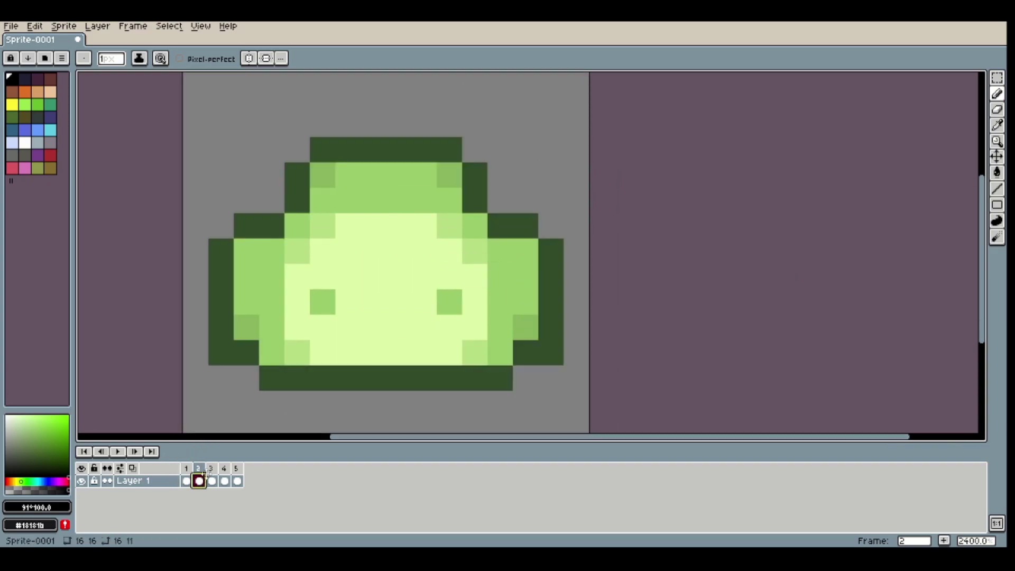
click(186, 481)
click(200, 481)
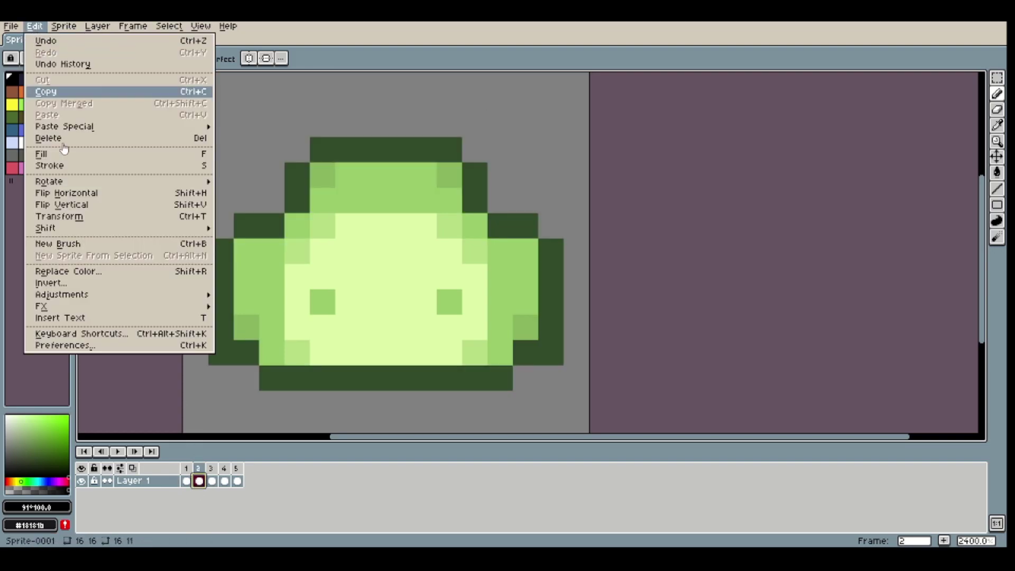
click(106, 272)
click(404, 166)
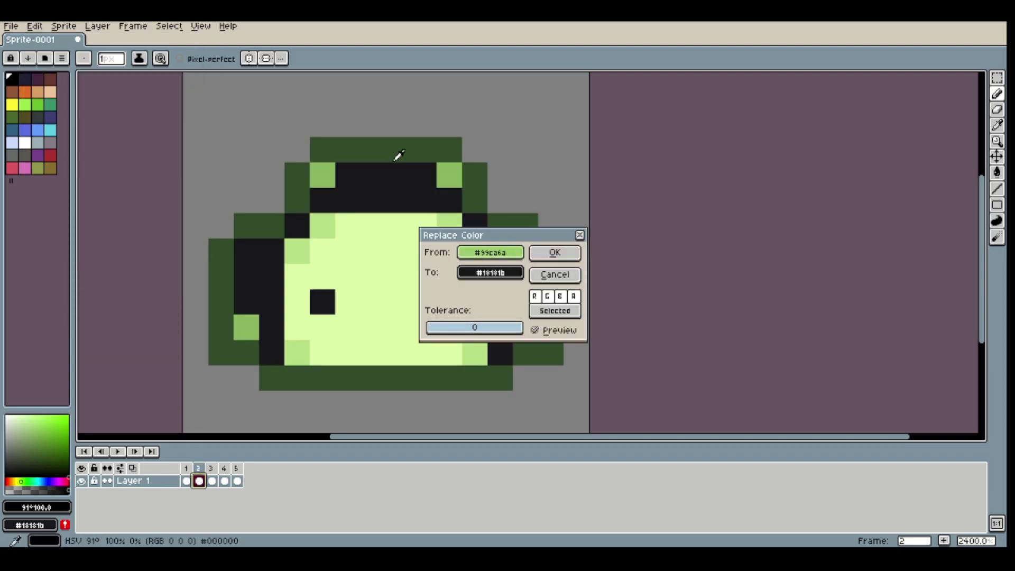
click(401, 153)
click(497, 273)
click(473, 294)
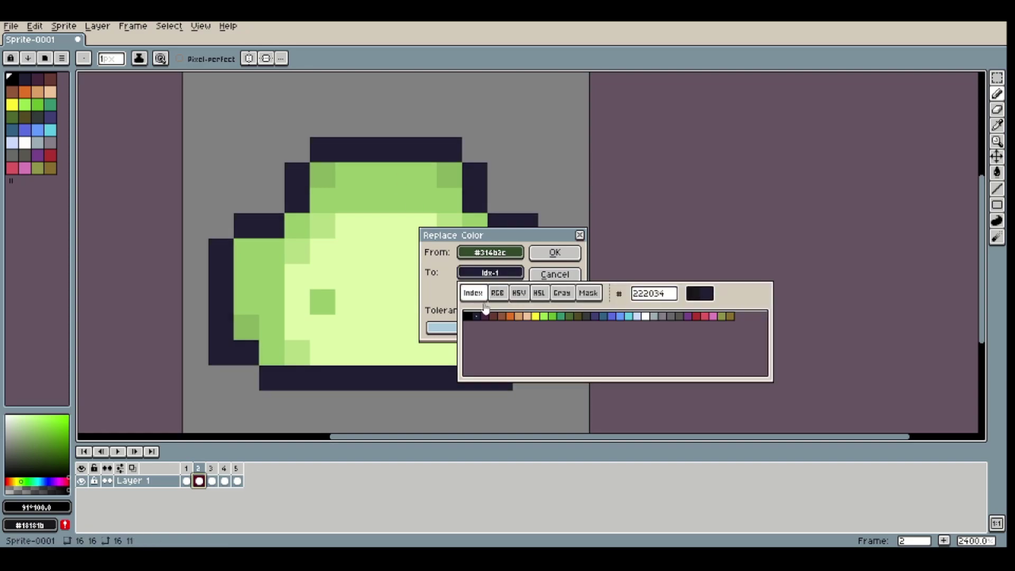
click(467, 316)
click(555, 253)
click(555, 253)
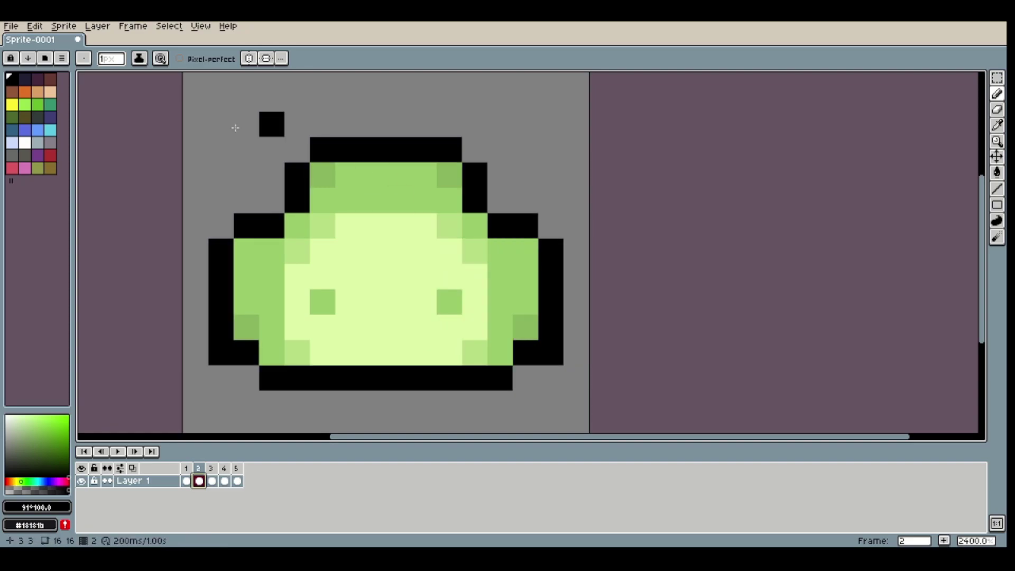
Step: Replace the dark green outline colour of frame 3's slime with black from palette index 0
key(Right)
click(35, 27)
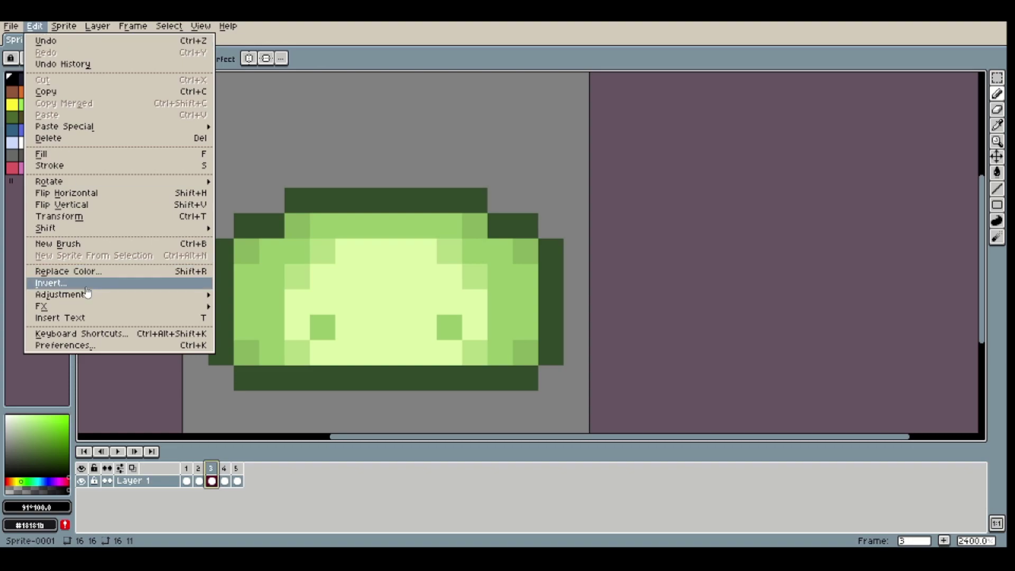
click(68, 272)
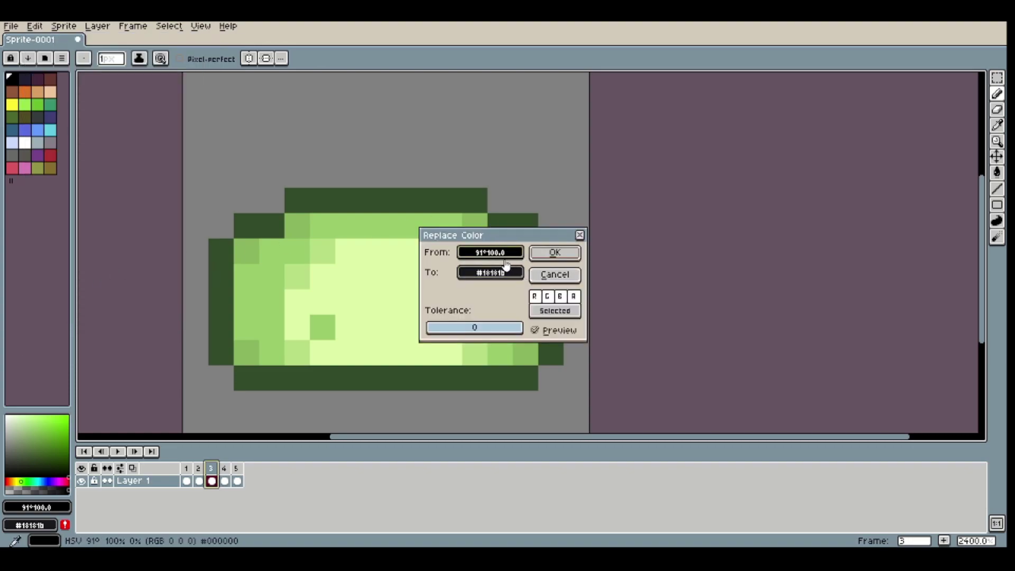
drag(495, 254, 458, 195)
click(491, 279)
click(473, 292)
click(467, 317)
click(552, 255)
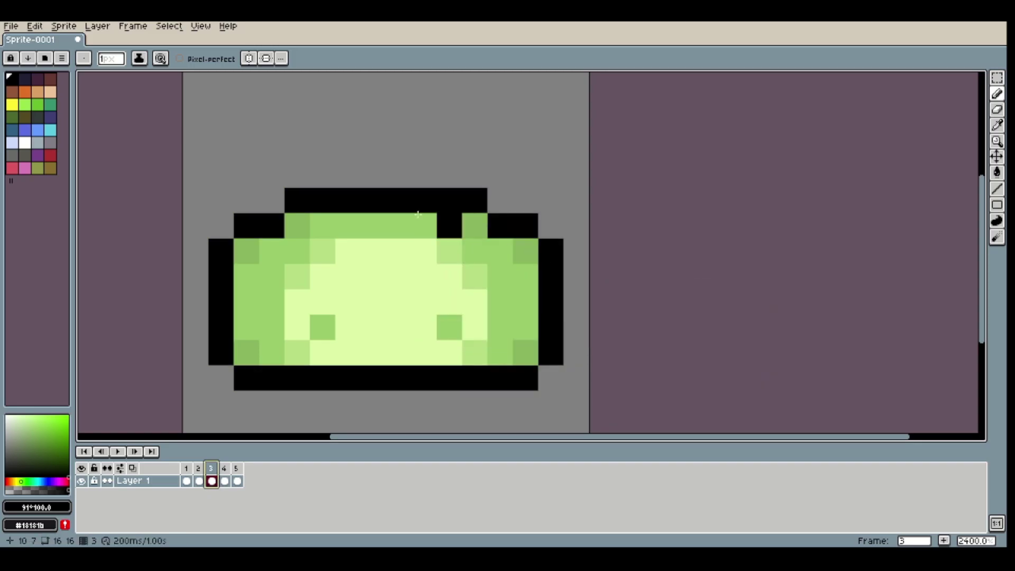
Step: Replace the dark green outline colour #314b2c in frame 4 with black, palette index 0
key(Right)
click(44, 29)
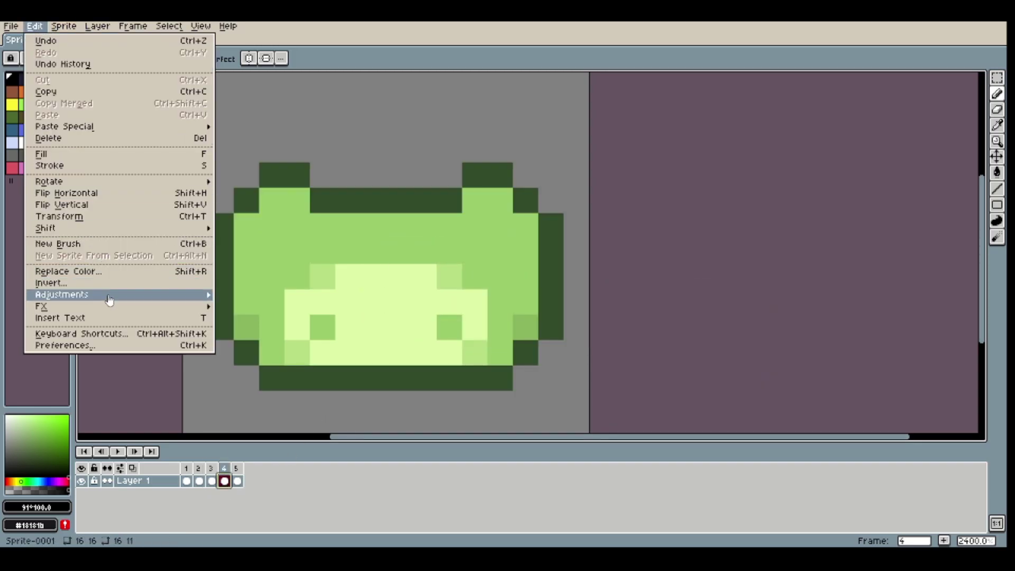
click(69, 271)
click(478, 276)
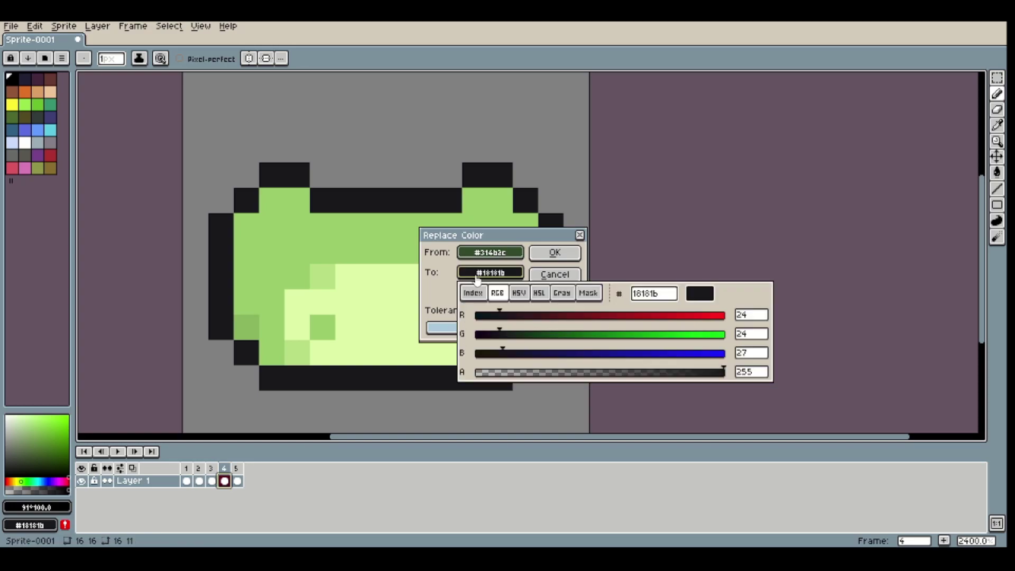
click(473, 293)
click(465, 312)
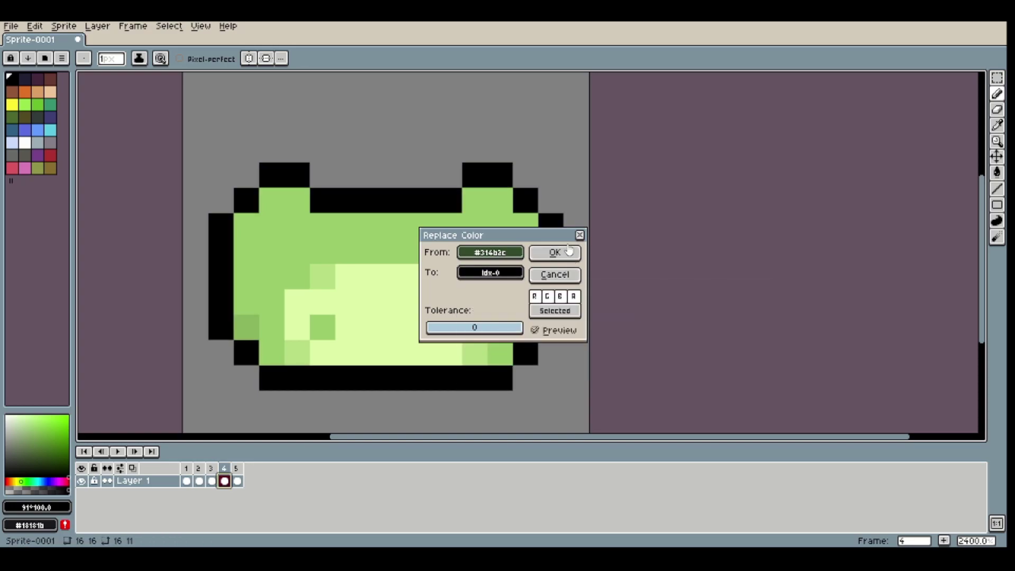
click(554, 253)
Step: Replace frame 5's dark green outline colour #314b2c with the palette's black at index 0
key(Right)
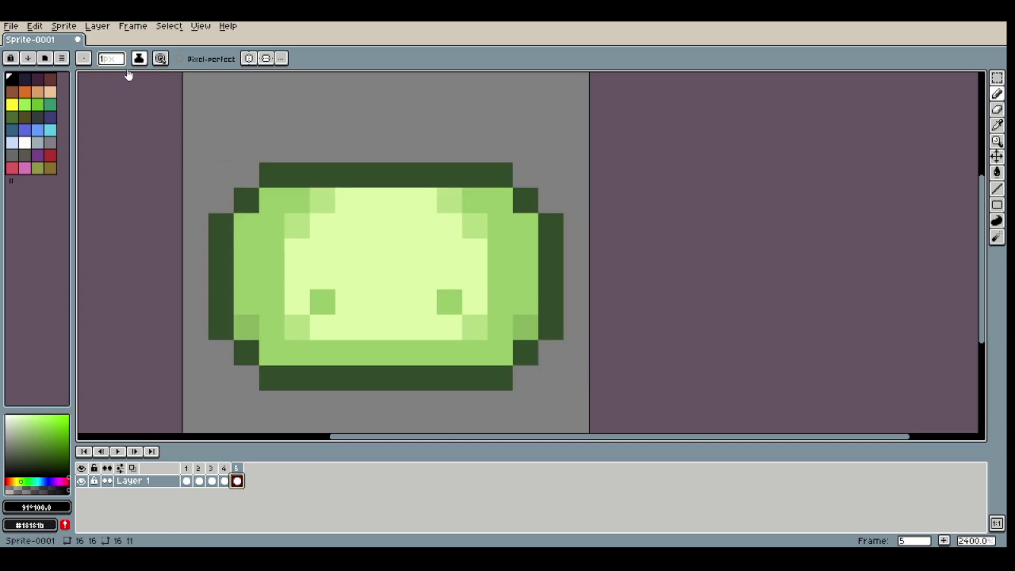
click(35, 27)
click(125, 277)
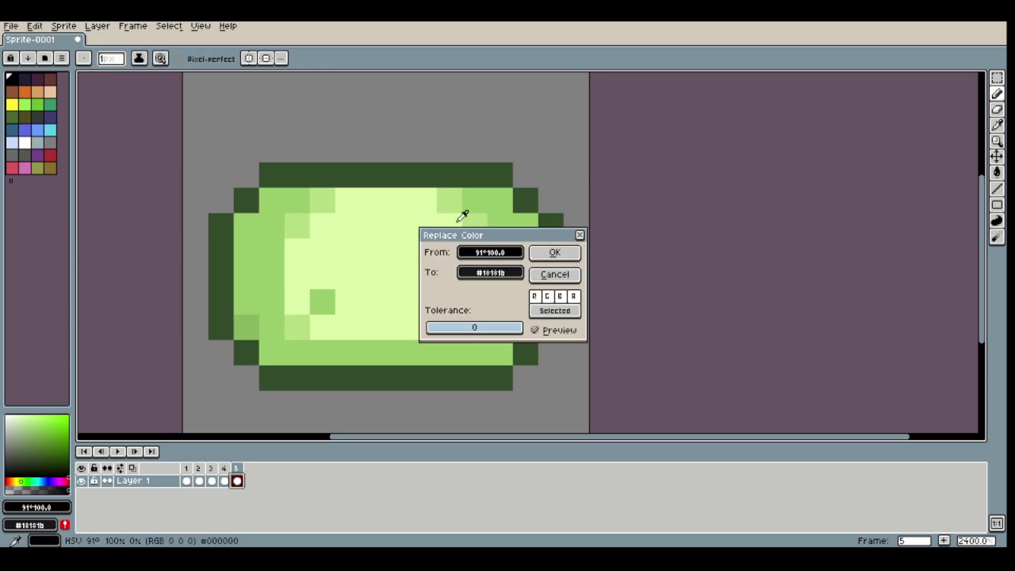
click(430, 173)
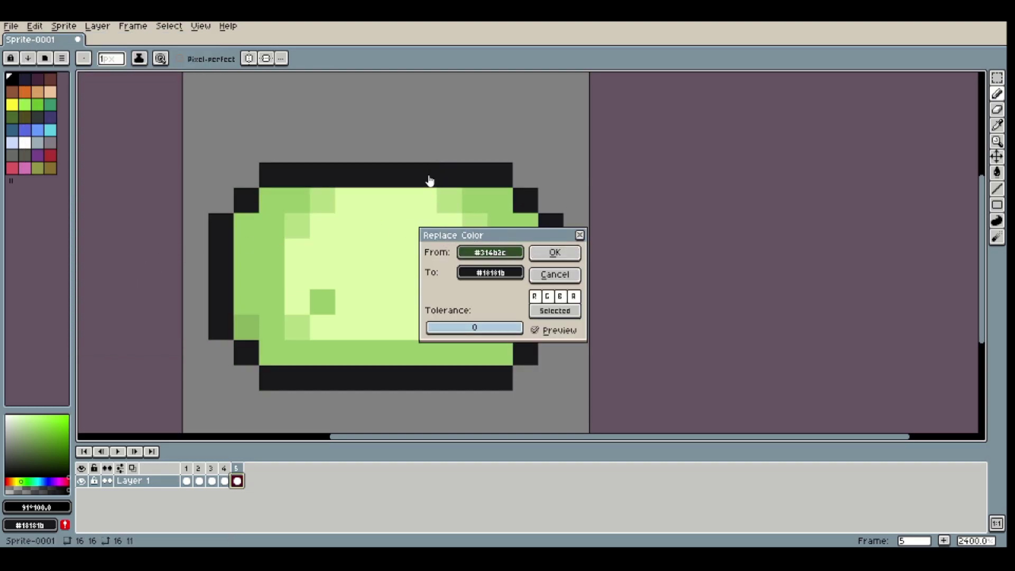
click(471, 272)
click(474, 293)
click(466, 317)
click(554, 252)
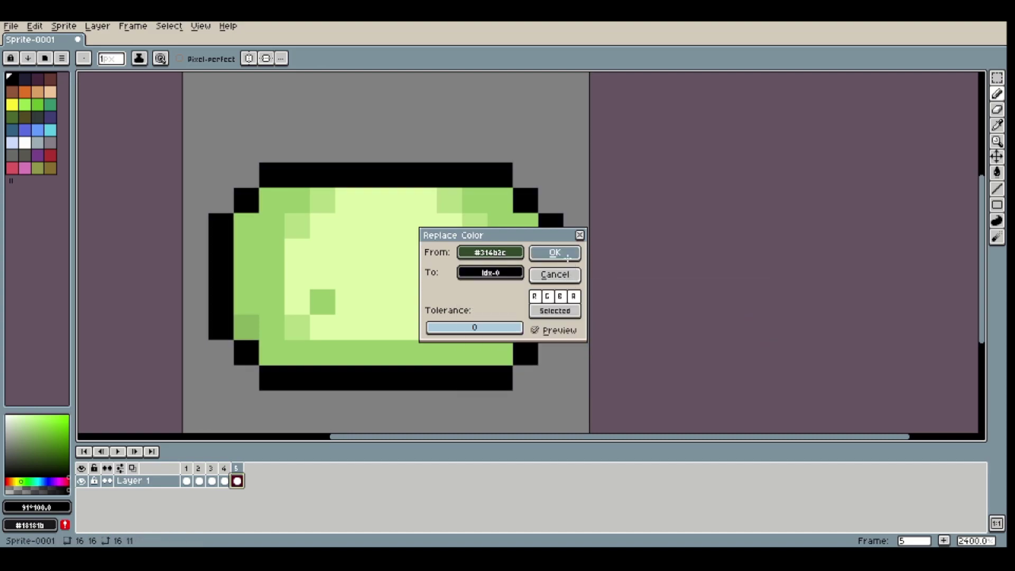
click(554, 252)
scroll(481, 265, down, 5)
scroll(482, 268, up, 3)
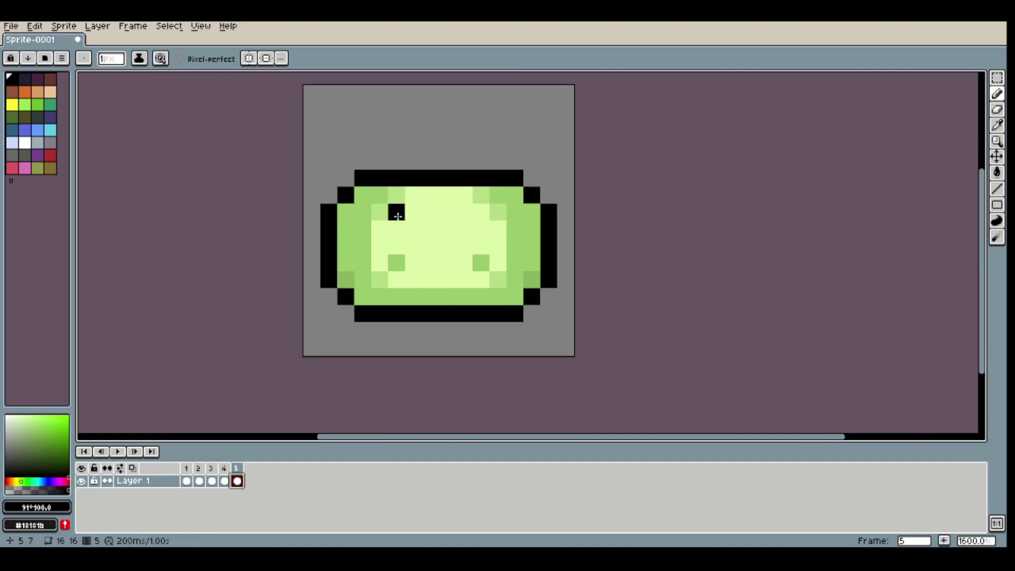
Step: Sample the slime's main body green in frame 1 and paint over the darker shading pixels at its upper and lower corners
click(186, 469)
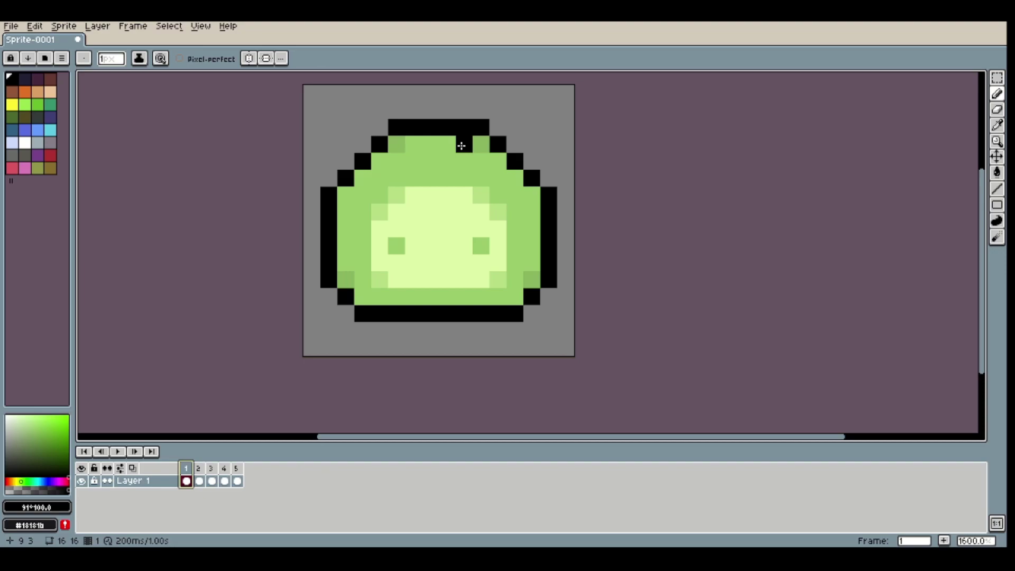
scroll(501, 157, up, 2)
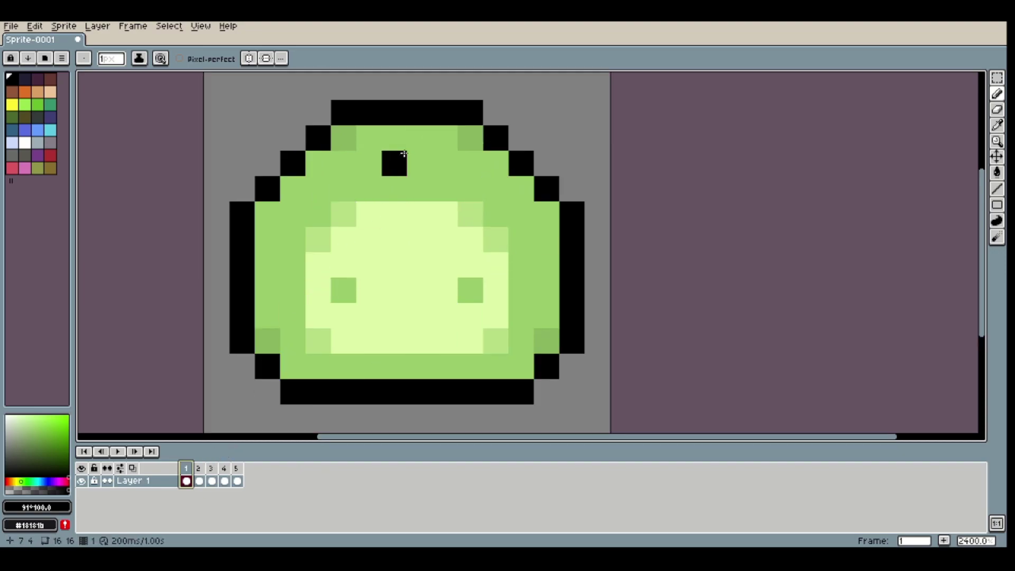
alt+click(363, 136)
click(345, 139)
click(472, 139)
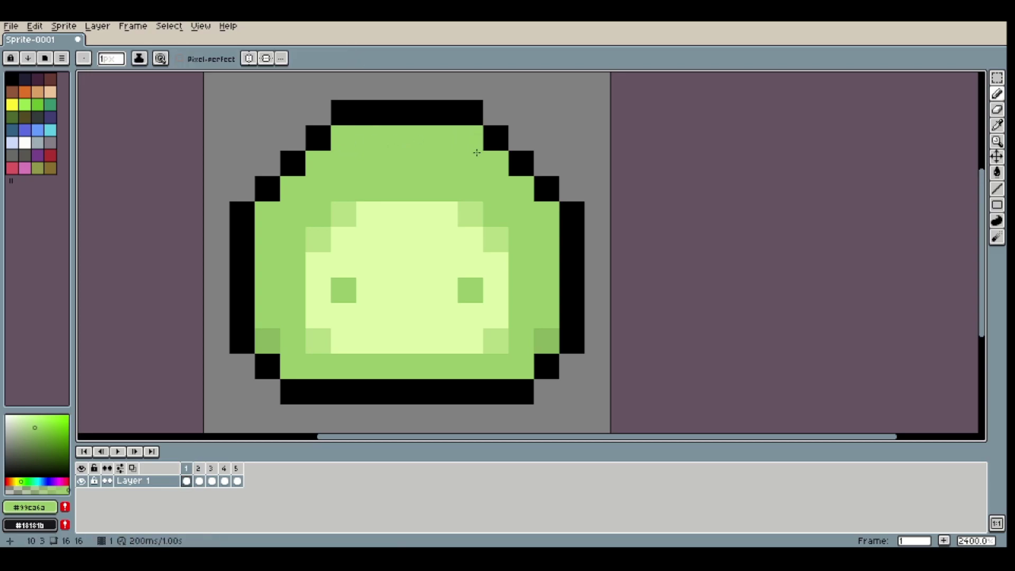
click(543, 342)
scroll(333, 374, down, 1)
scroll(338, 373, up, 1)
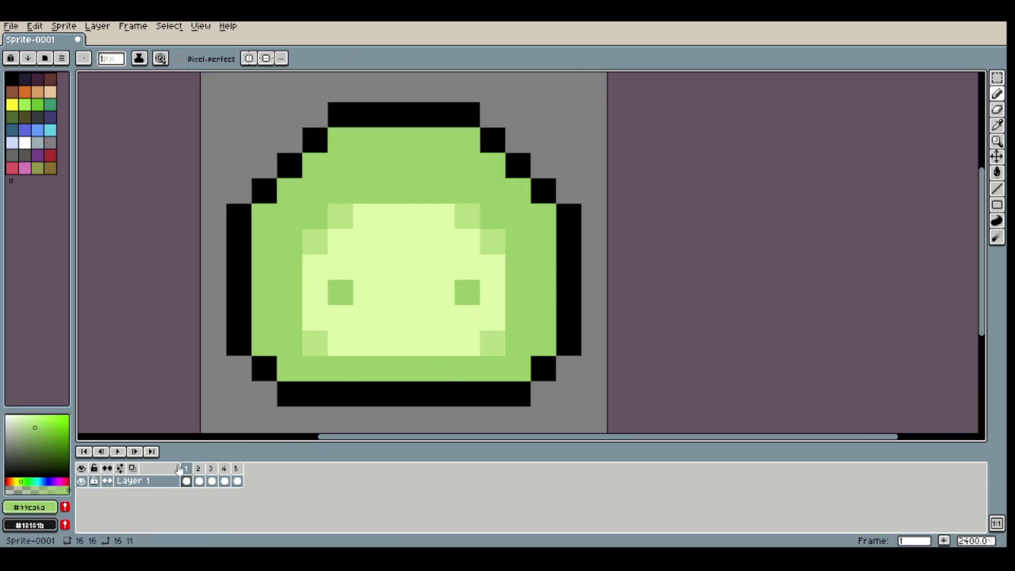
Step: Paint over frame 2's four darker shading pixels, two on the head and two near the lower corners, with the body green
click(199, 469)
click(261, 339)
click(343, 192)
click(458, 192)
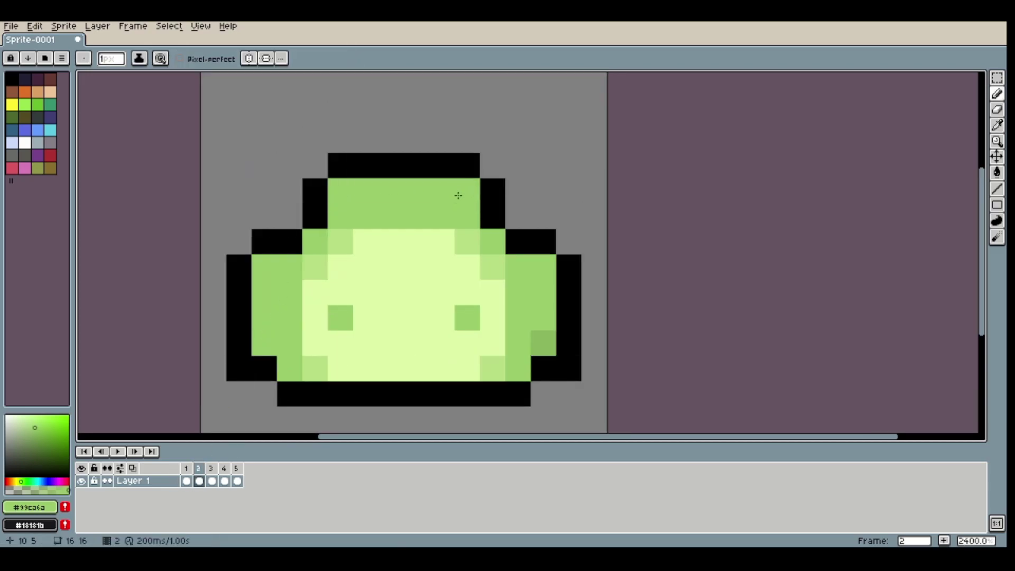
click(545, 343)
Step: Paint over the six darker shading pixels along frame 3's upper edge, sides and lower corners with the body green
click(213, 479)
click(269, 269)
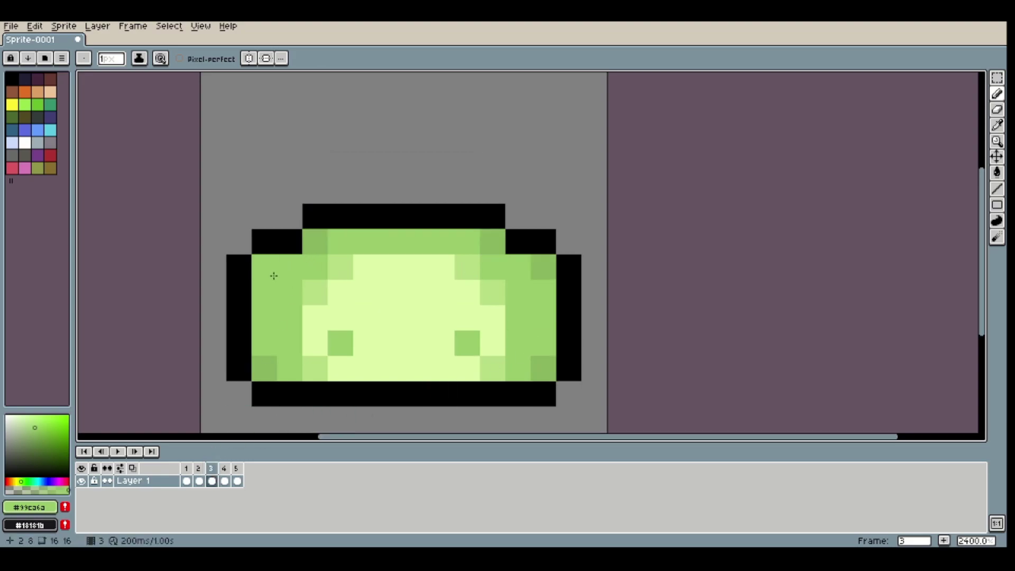
click(265, 369)
click(316, 242)
click(490, 243)
click(544, 266)
click(544, 368)
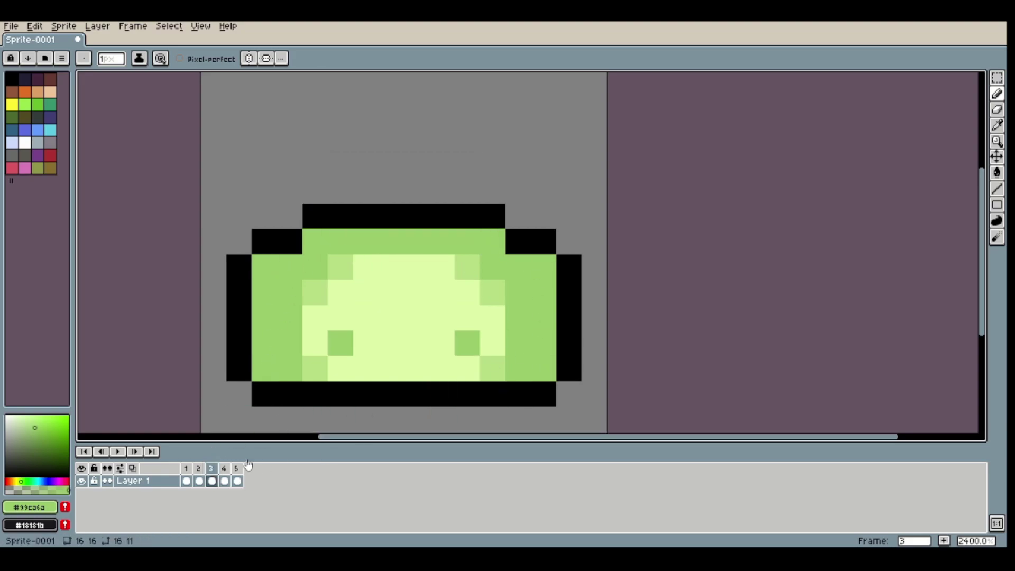
Step: Paint over the darker shading pixels near the lower corners of frames 4 and 5 with the body green
click(224, 480)
click(543, 343)
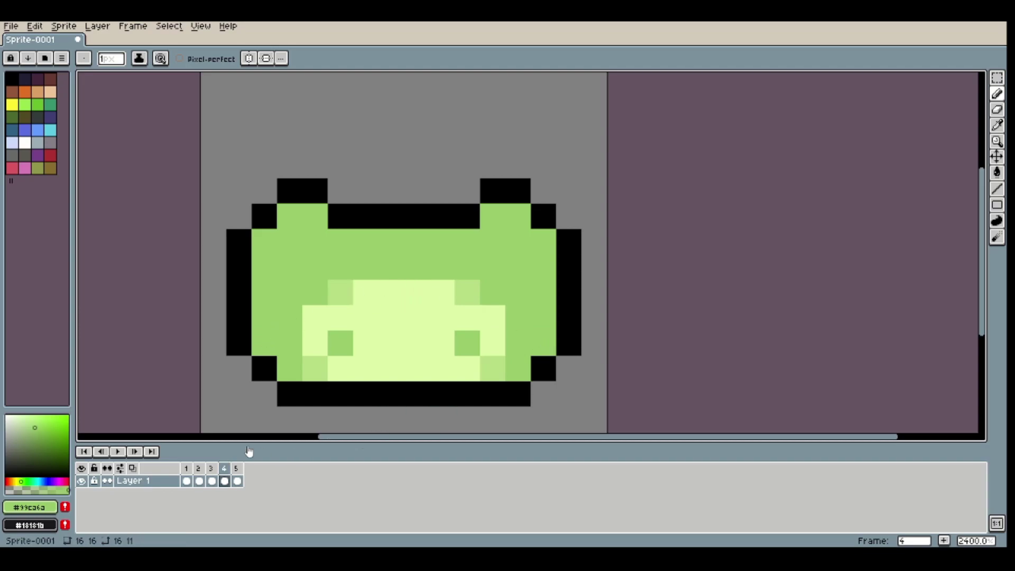
click(237, 480)
click(264, 343)
click(544, 343)
Step: Play the recoloured animation from frame 1 and review it at a small size
scroll(587, 329, down, 4)
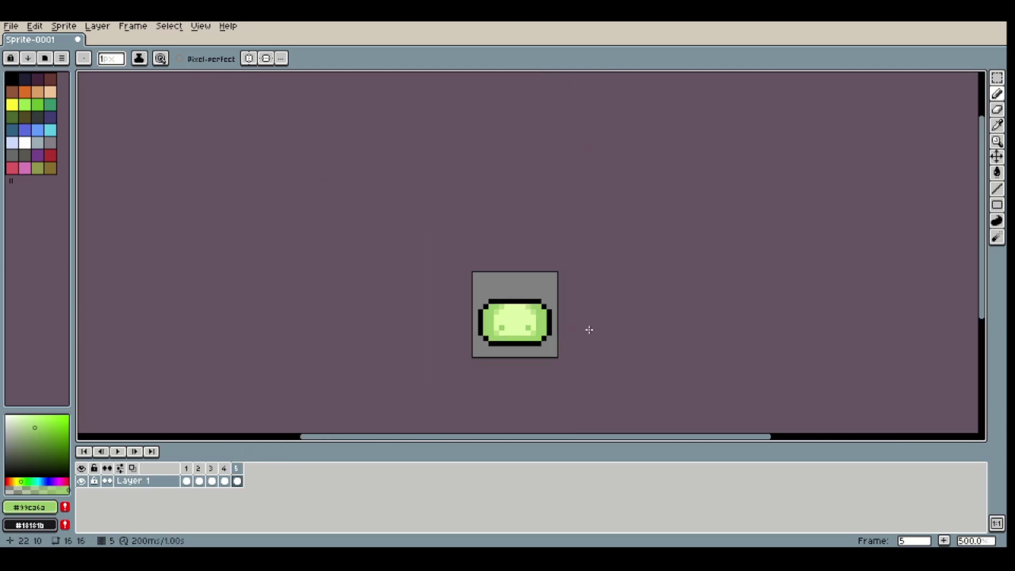
click(83, 451)
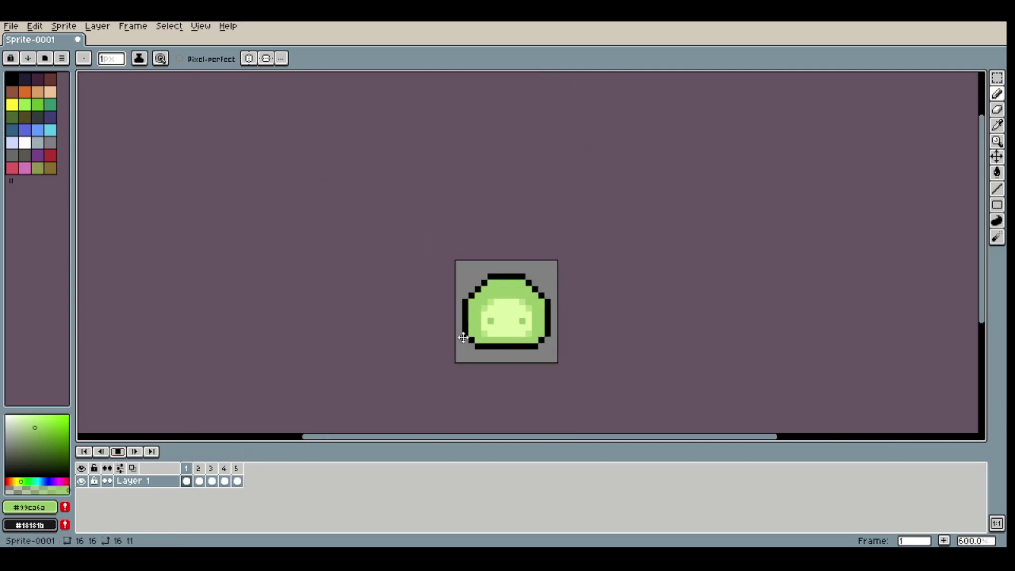
scroll(558, 324, down, 3)
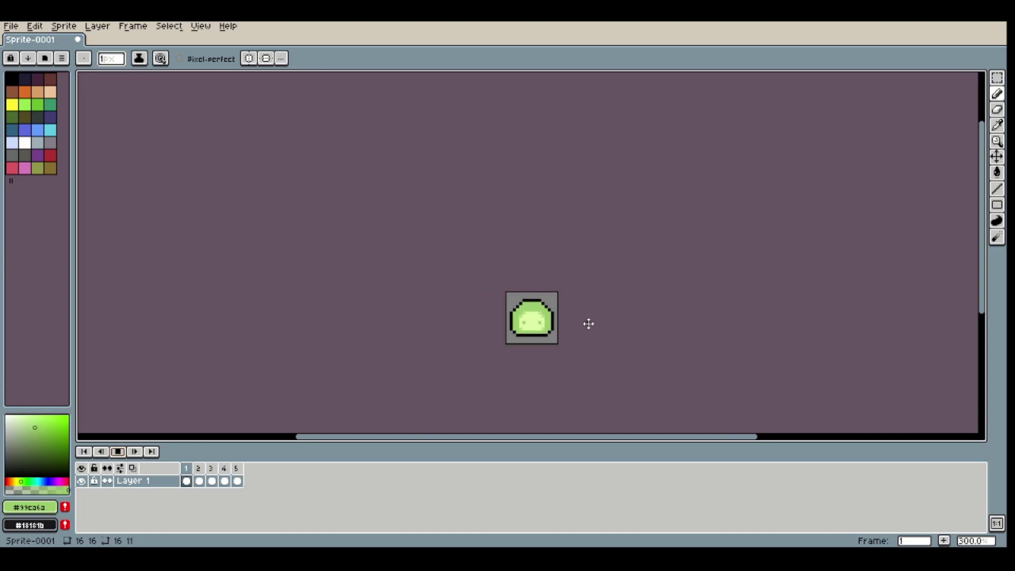
Step: Stop the playback and try adding a black outline pixel in the notch at each shoulder of frame 2's slime
scroll(476, 349, up, 4)
key(Return)
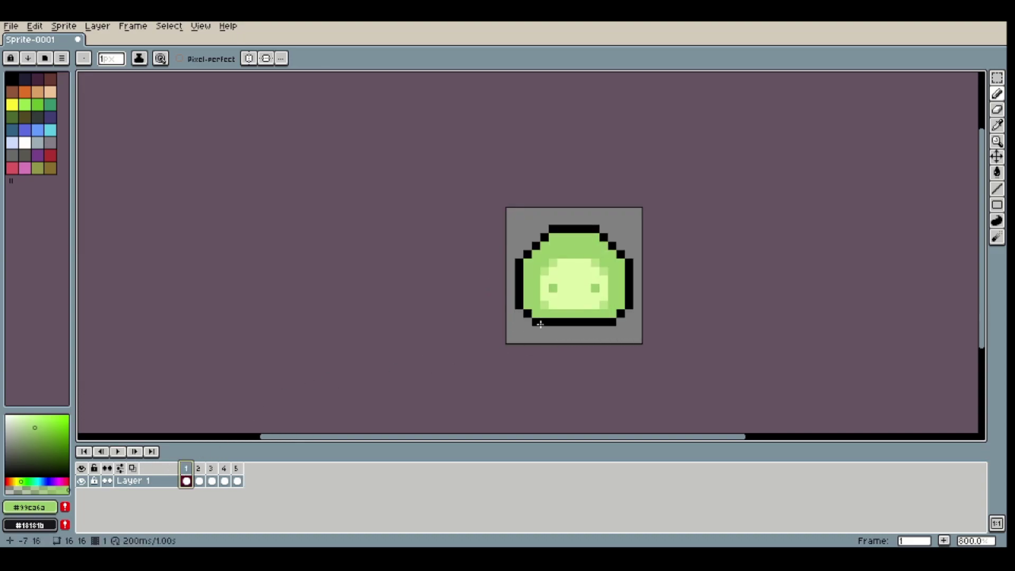
scroll(641, 278, up, 3)
click(199, 468)
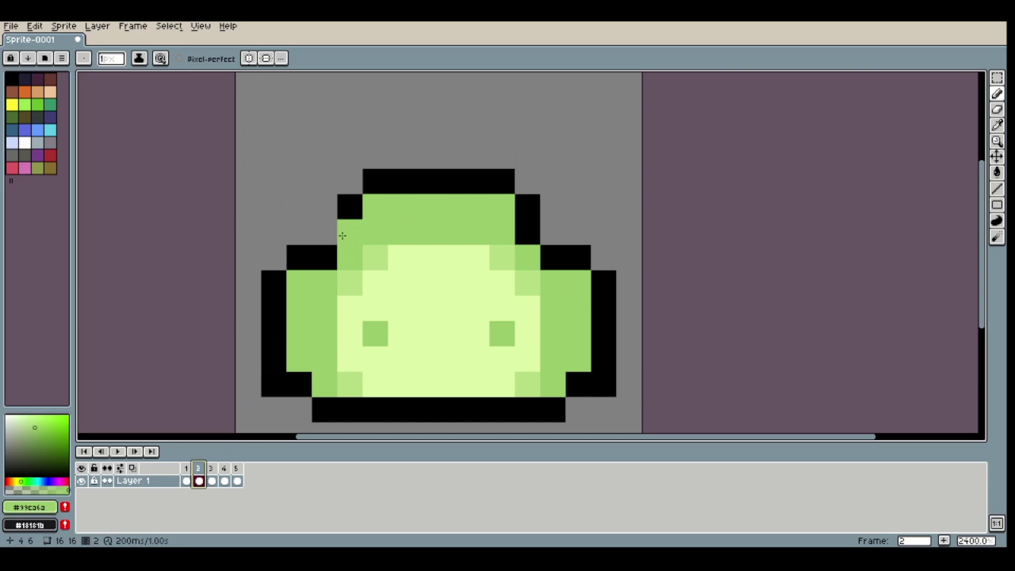
key(p)
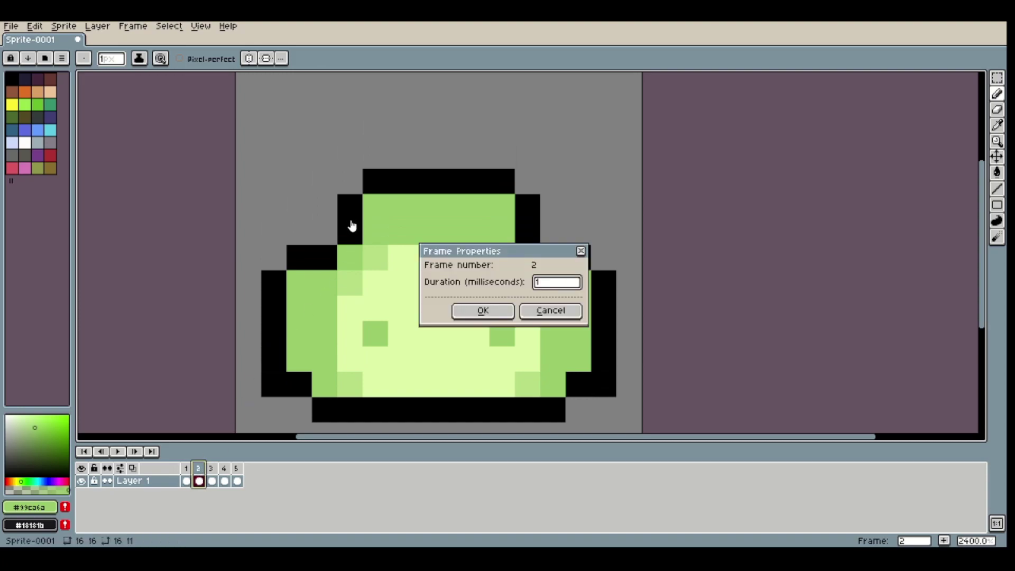
key(Return)
alt+click(351, 217)
click(332, 241)
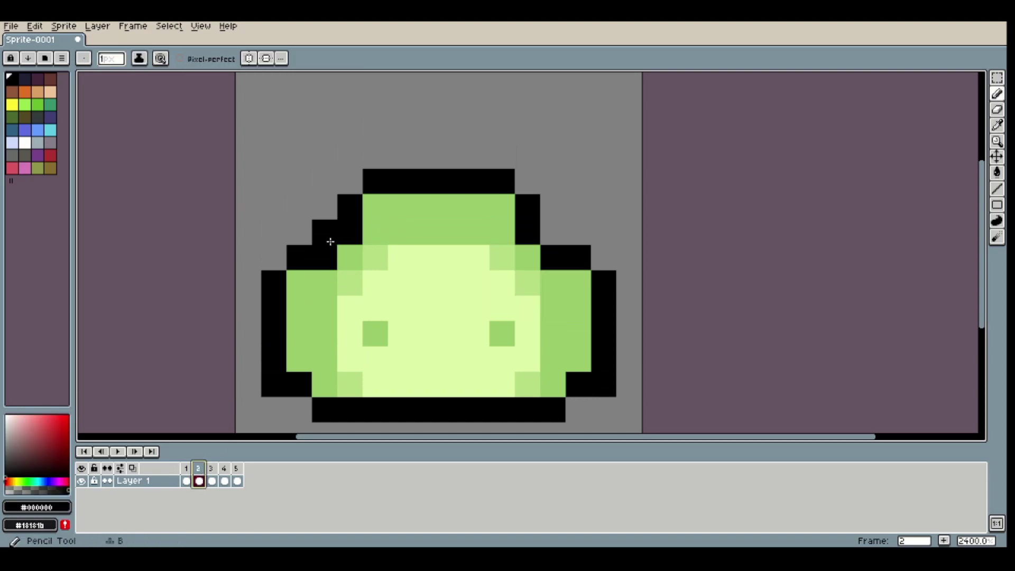
click(550, 230)
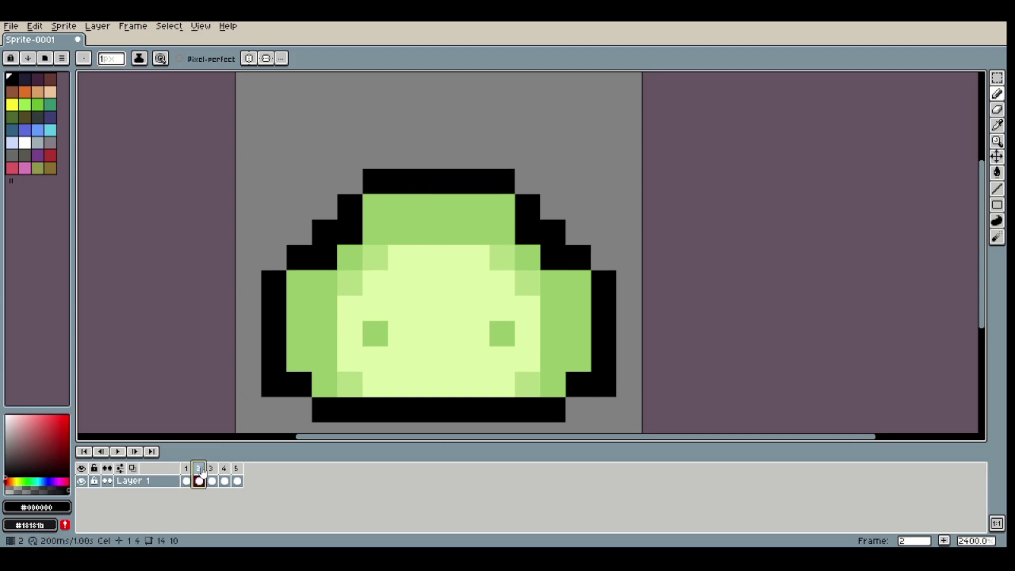
Step: Undo the two outline pixels added at frame 2's shoulders
key(ctrl+z)
key(ctrl+z)
click(426, 258)
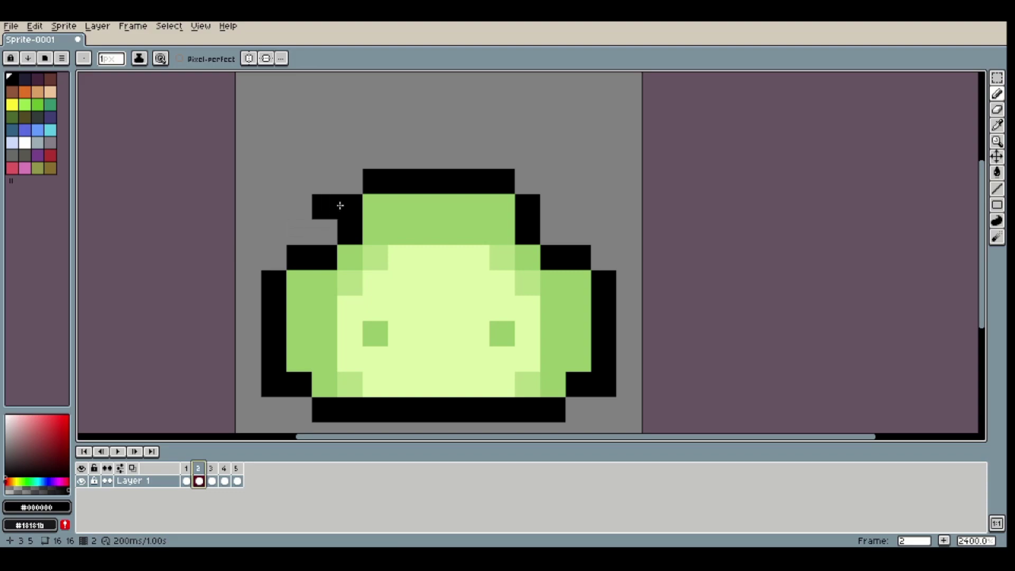
Step: Play the animation, judge the squash motion at actual size, and stop the playback
click(118, 451)
scroll(450, 307, down, 5)
scroll(449, 307, down, 6)
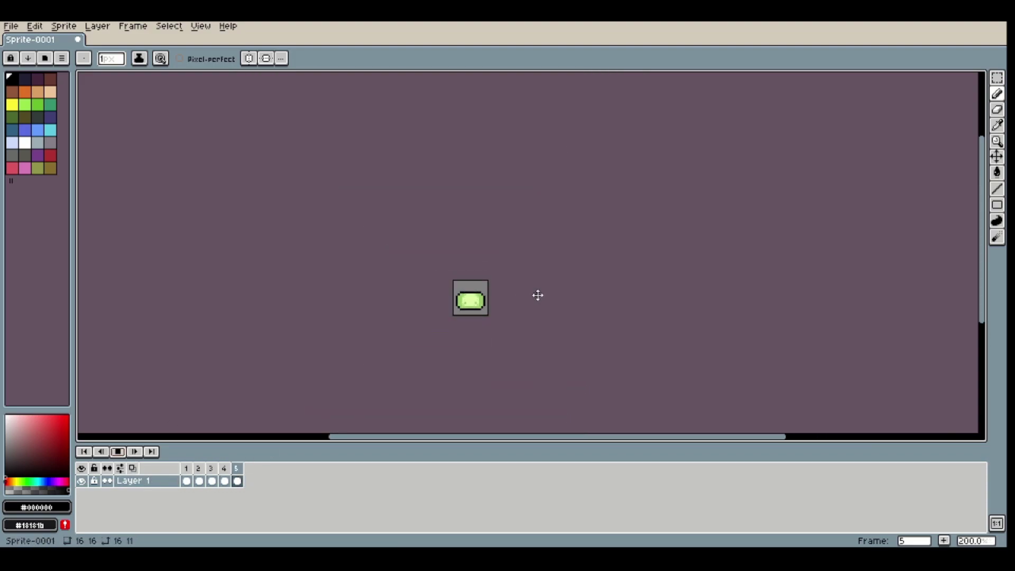
scroll(511, 317, down, 1)
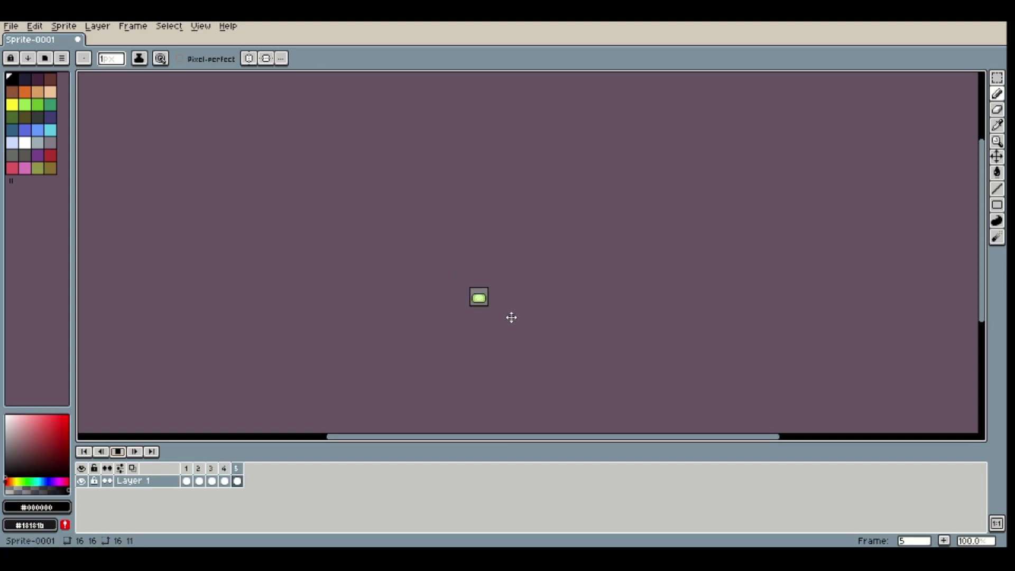
scroll(487, 304, up, 8)
click(117, 451)
scroll(397, 289, up, 2)
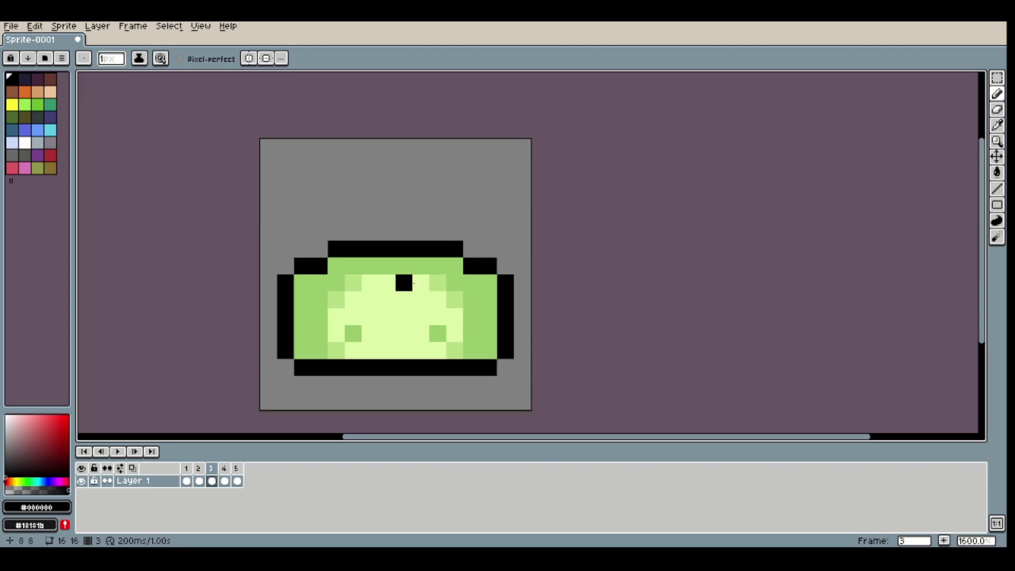
Step: Set the duration of all five frames to 150 ms
drag(470, 272, 504, 253)
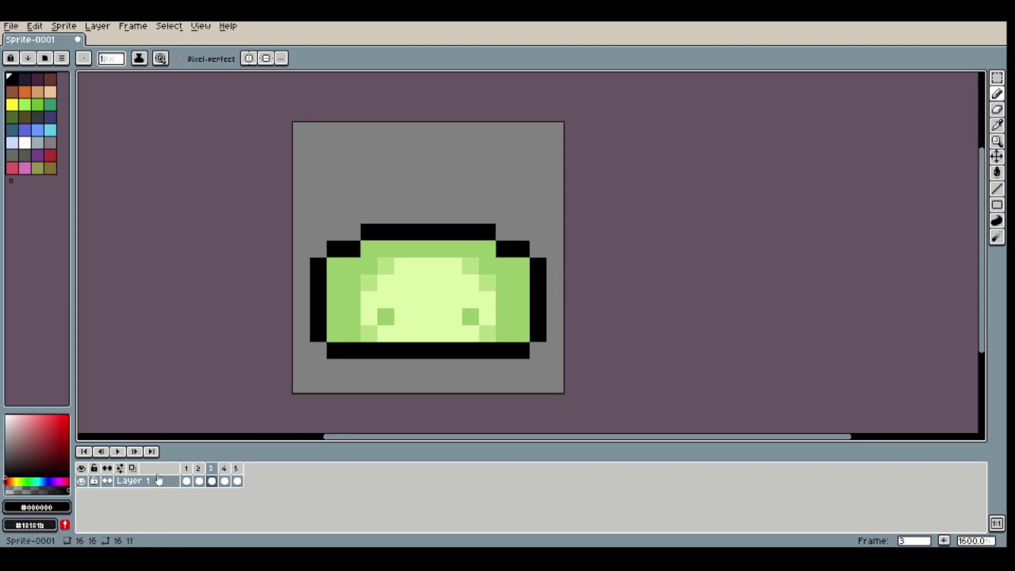
click(133, 26)
click(180, 169)
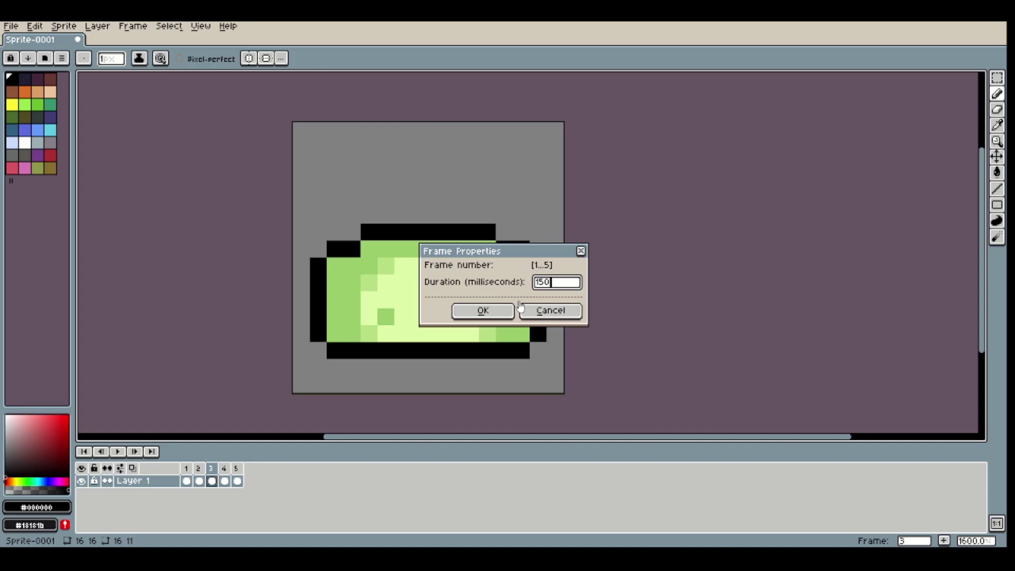
click(483, 310)
Step: Play the retimed animation and review its speed at both small and enlarged sizes
click(117, 452)
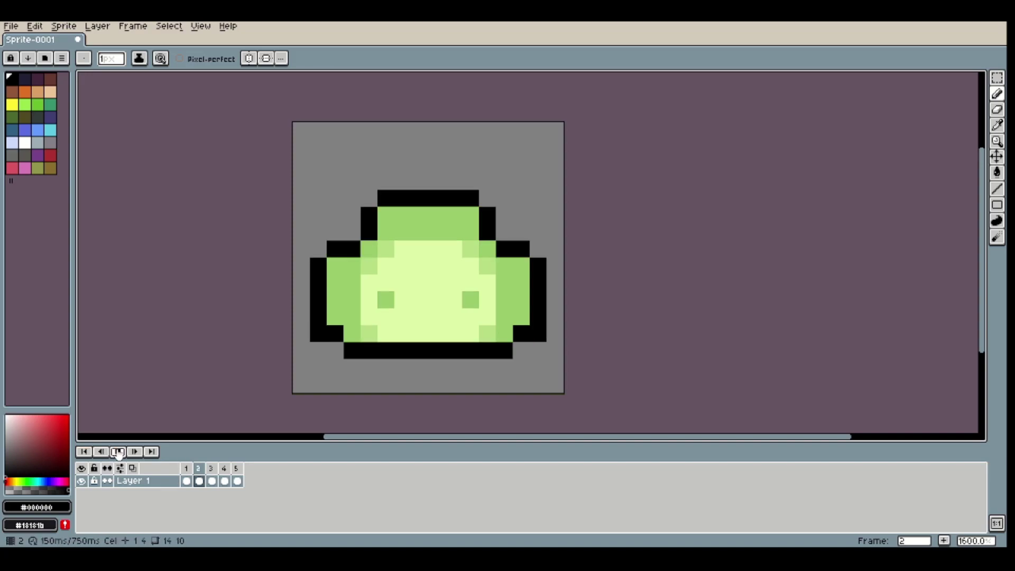
scroll(563, 296, down, 5)
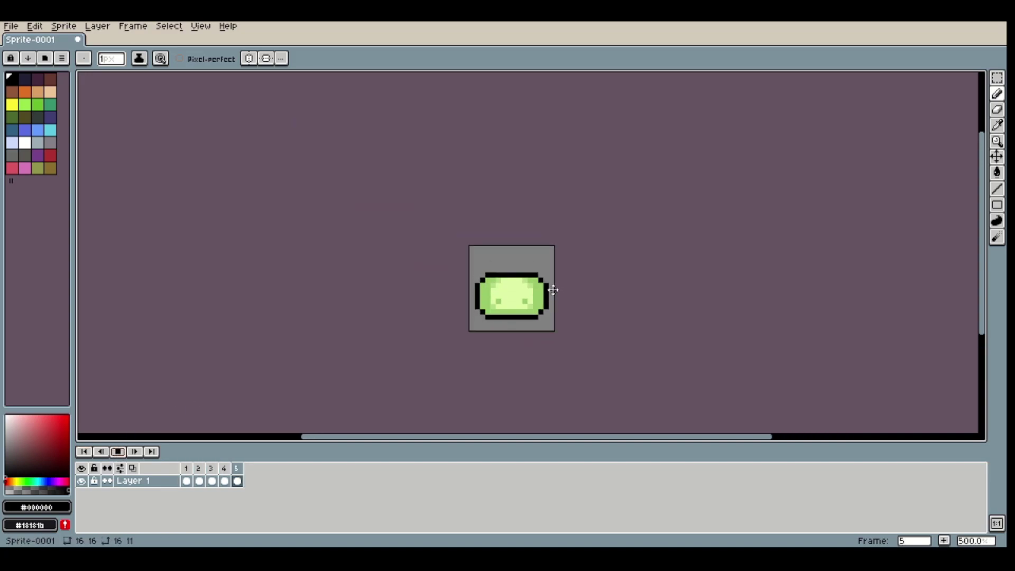
scroll(604, 282, down, 2)
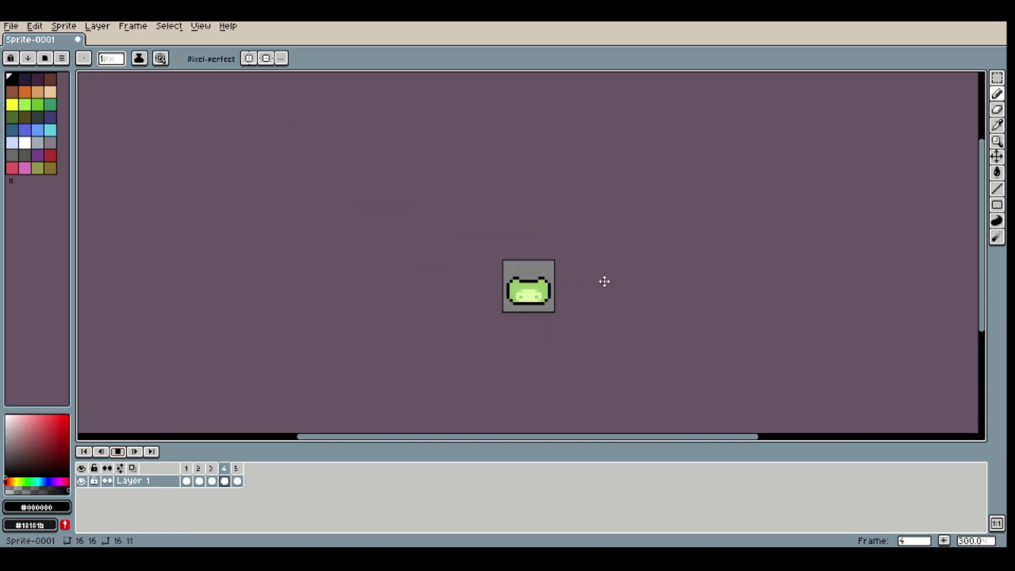
scroll(604, 285, up, 7)
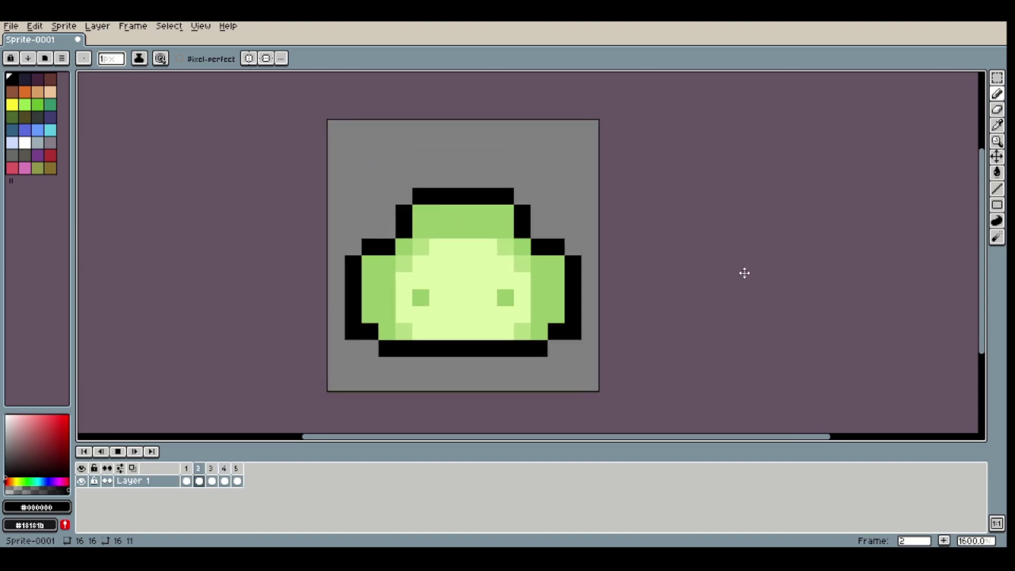